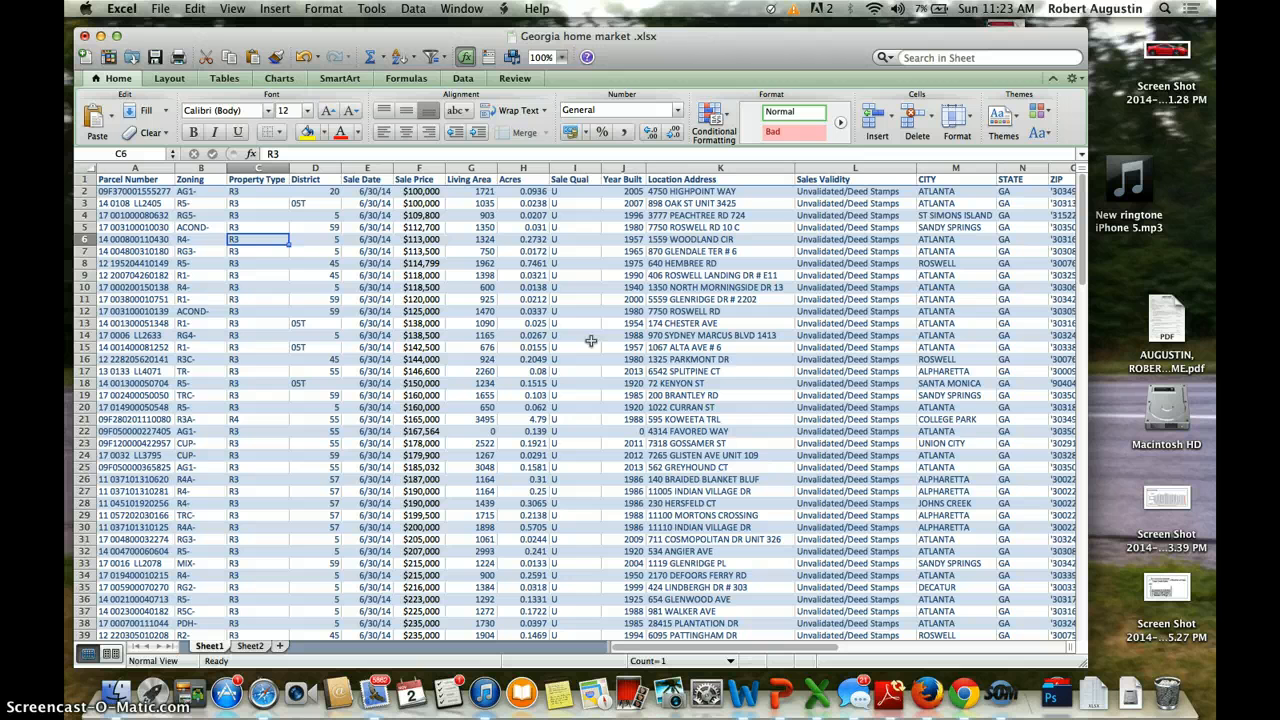
Step: Switch the Georgia home market workbook to Sheet2
{"action": "scroll", "coordinate": [524, 418], "scroll_direction": "down", "scroll_amount": 2}
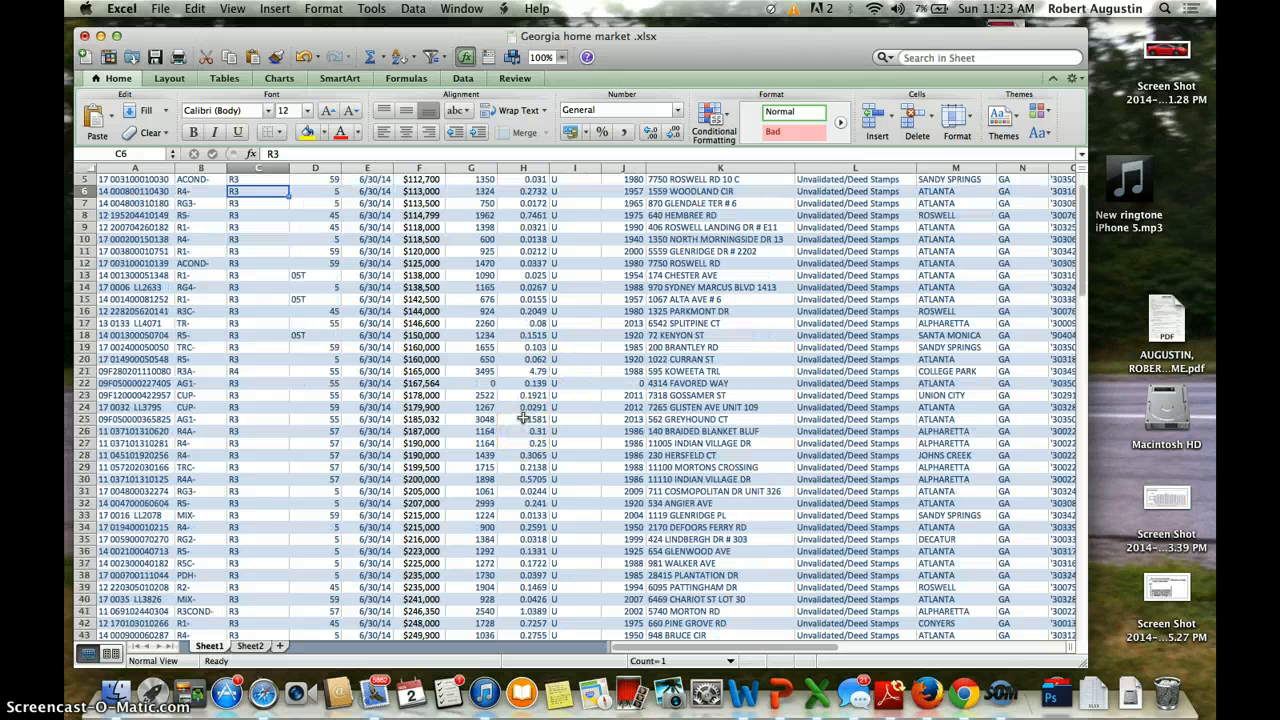
{"action": "scroll", "coordinate": [524, 418], "scroll_direction": "down", "scroll_amount": 1}
{"action": "scroll", "coordinate": [524, 418], "scroll_direction": "up", "scroll_amount": 3}
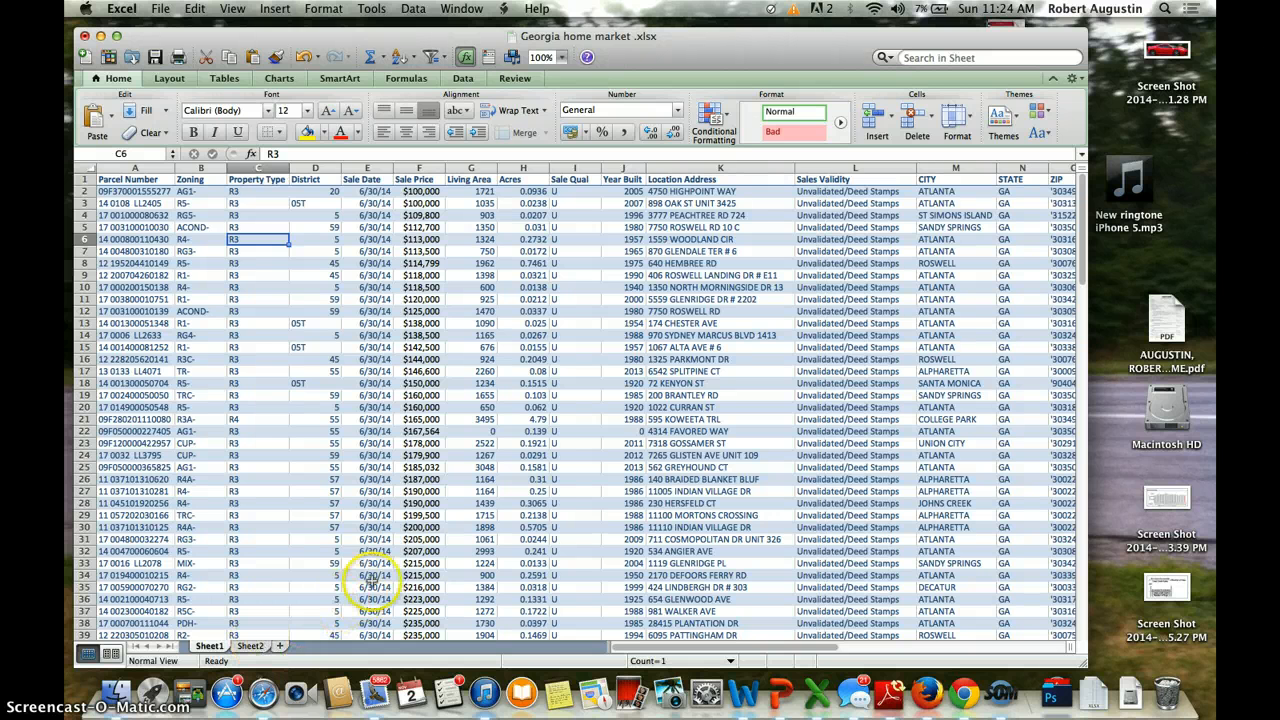
{"action": "scroll", "coordinate": [560, 515], "scroll_direction": "down", "scroll_amount": 2}
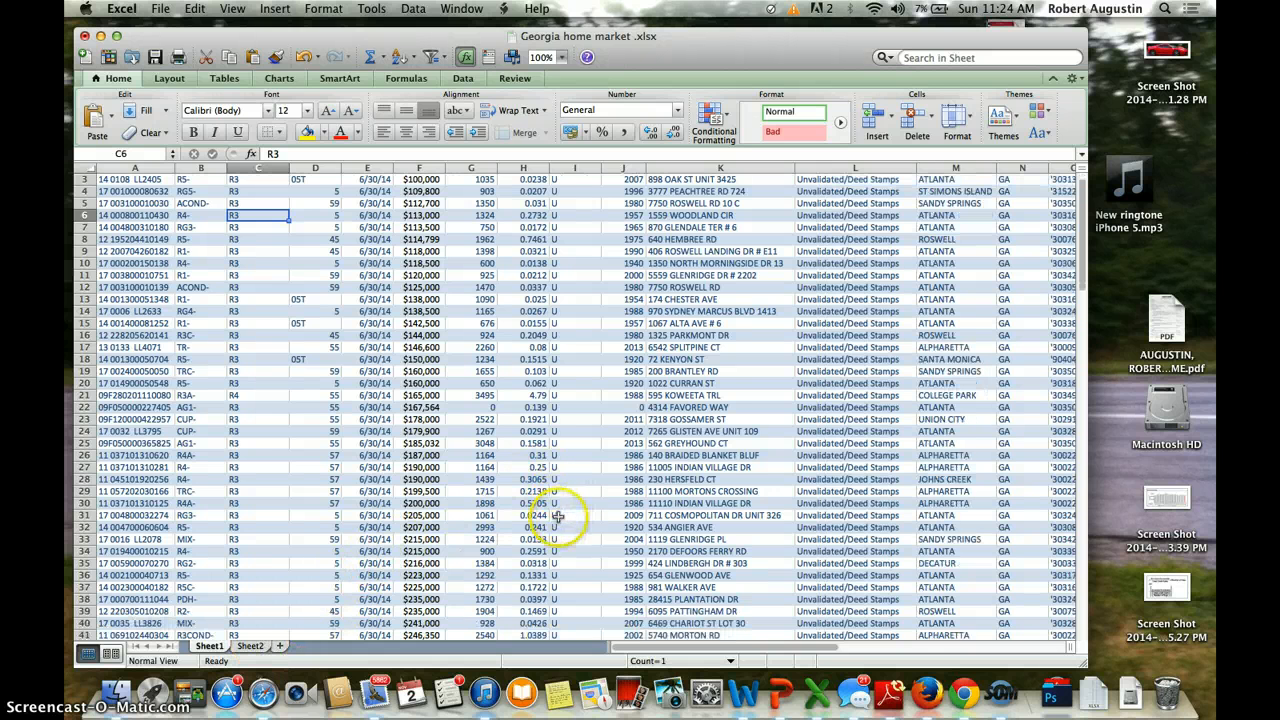
{"action": "scroll", "coordinate": [557, 515], "scroll_direction": "right", "scroll_amount": 6}
{"action": "scroll", "coordinate": [557, 515], "scroll_direction": "up", "scroll_amount": 2}
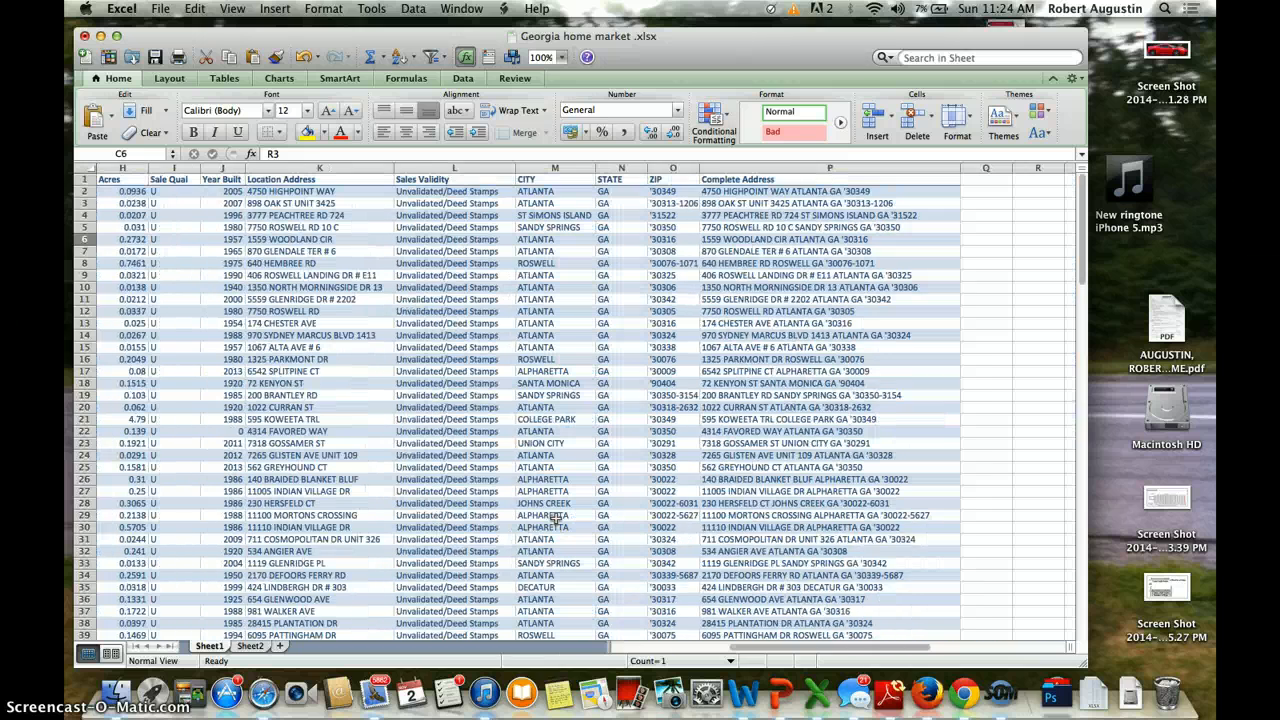
{"action": "left_click", "coordinate": [250, 646]}
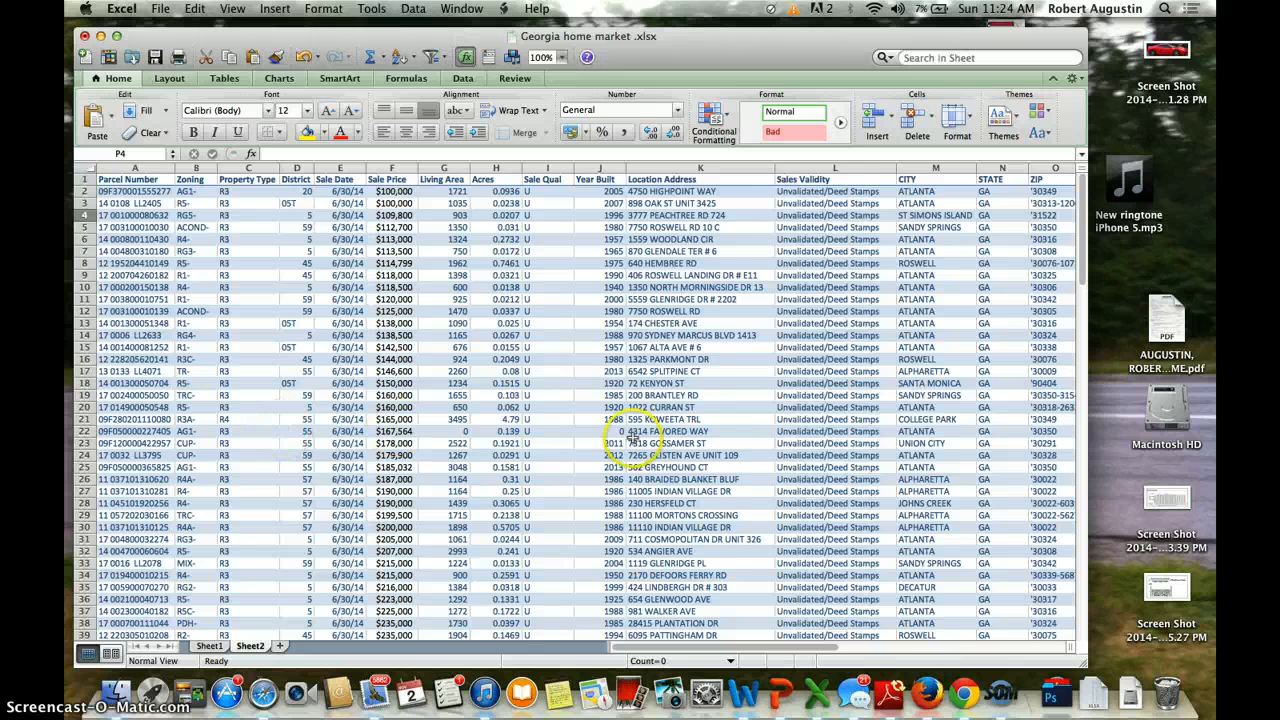
Step: Select cell P2, the first cell of the empty Complete Address column
{"action": "scroll", "coordinate": [614, 429], "scroll_direction": "right", "scroll_amount": 8}
{"action": "scroll", "coordinate": [625, 435], "scroll_direction": "left", "scroll_amount": 8}
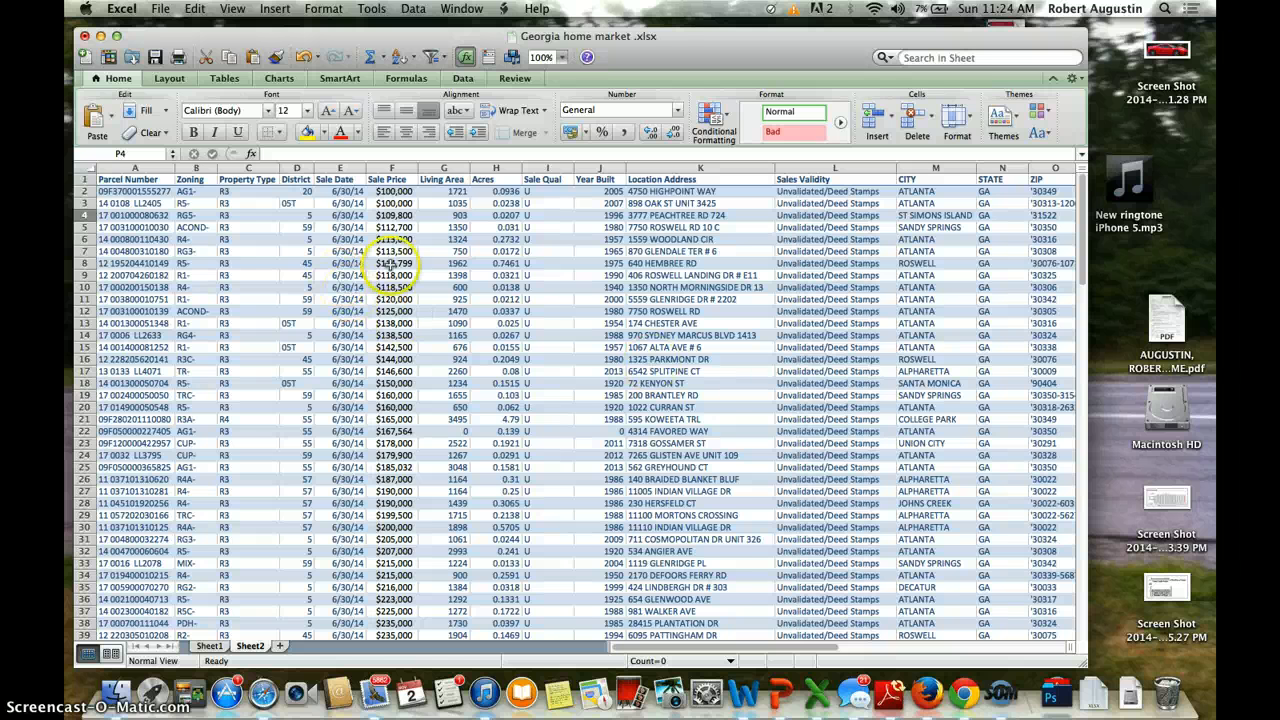
{"action": "scroll", "coordinate": [735, 348], "scroll_direction": "right", "scroll_amount": 5}
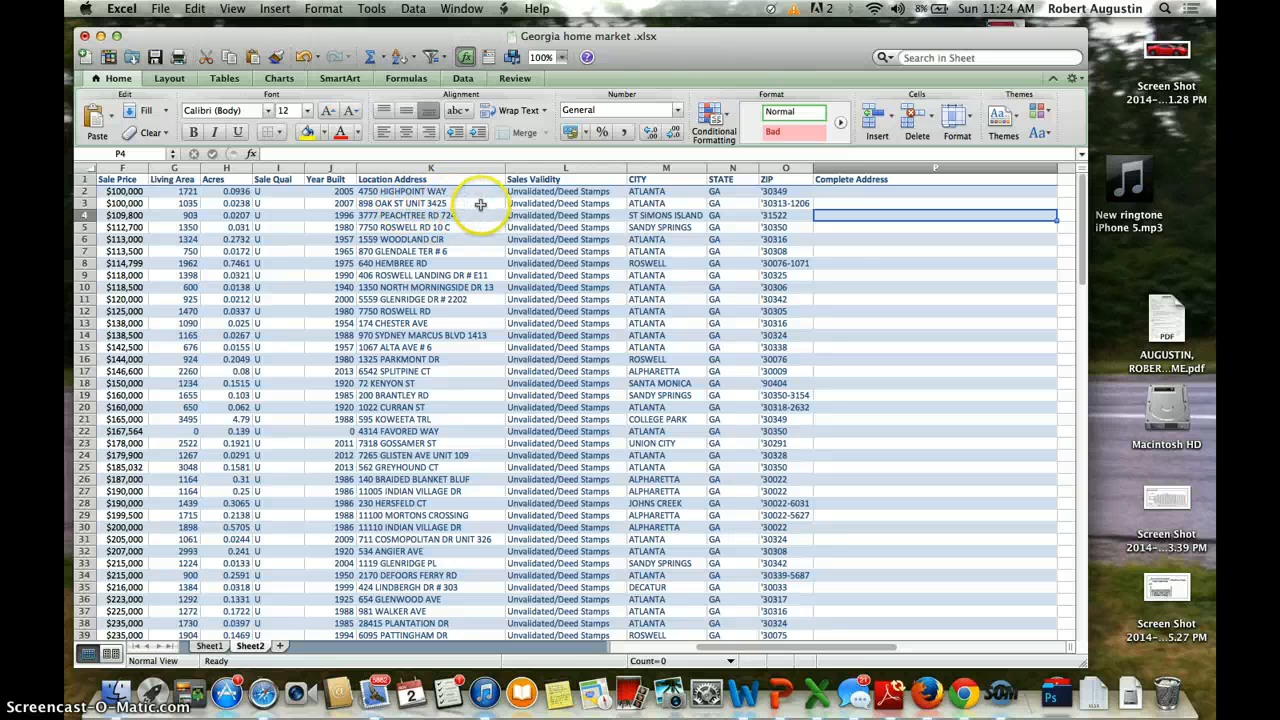
{"action": "left_click", "coordinate": [848, 191]}
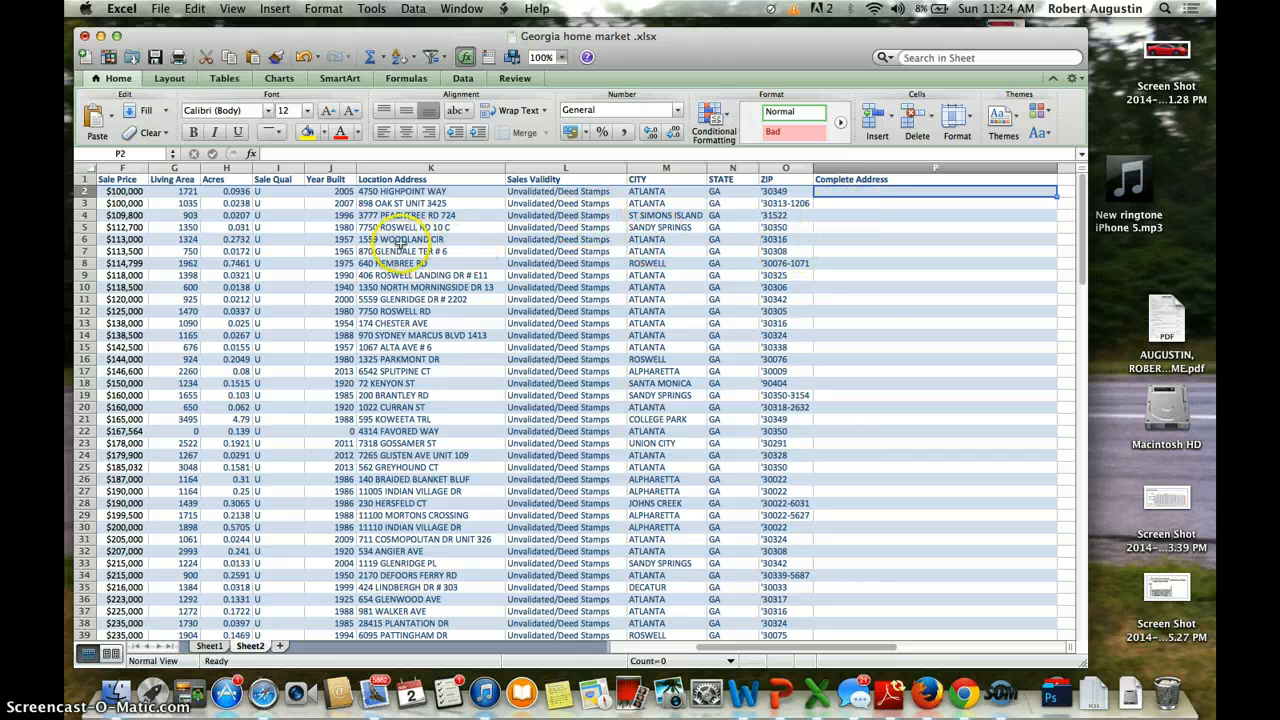
{"action": "scroll", "coordinate": [401, 246], "scroll_direction": "left", "scroll_amount": 5}
{"action": "scroll", "coordinate": [401, 246], "scroll_direction": "right", "scroll_amount": 3}
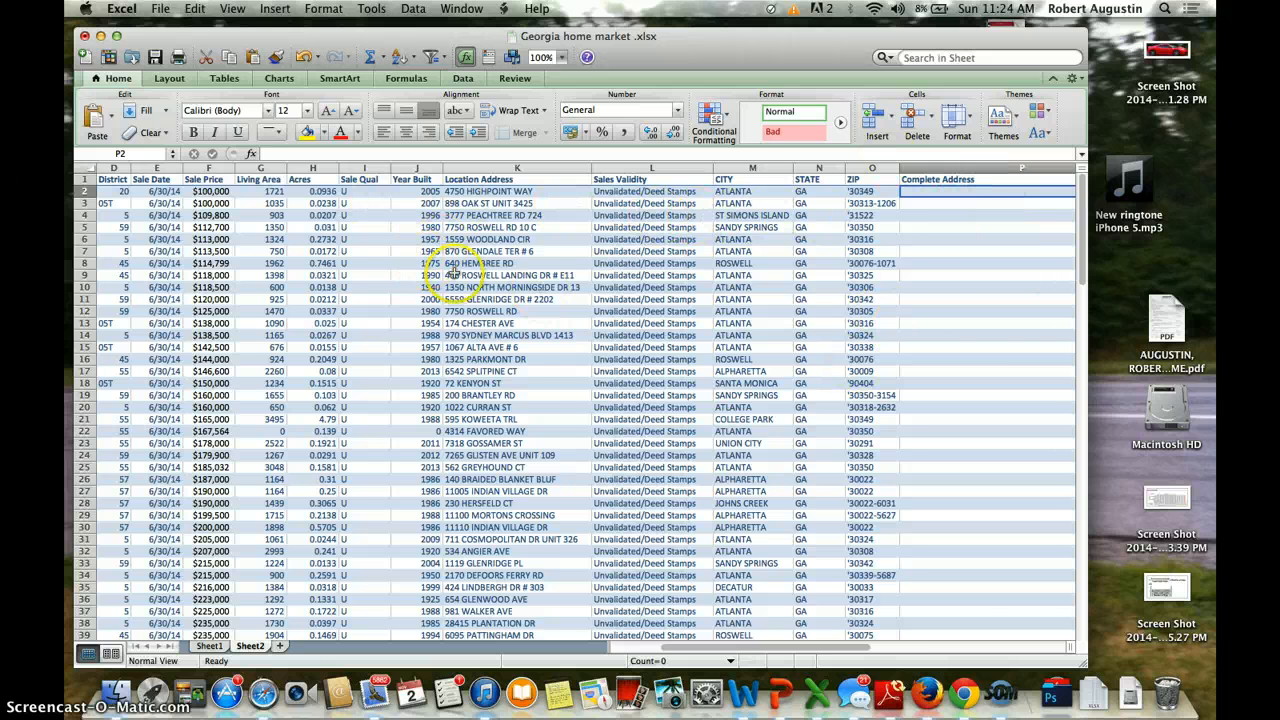
Step: Start a CONCATENATE formula in P2 referencing K2, M2, N2 and O2
{"action": "type", "text": "="}
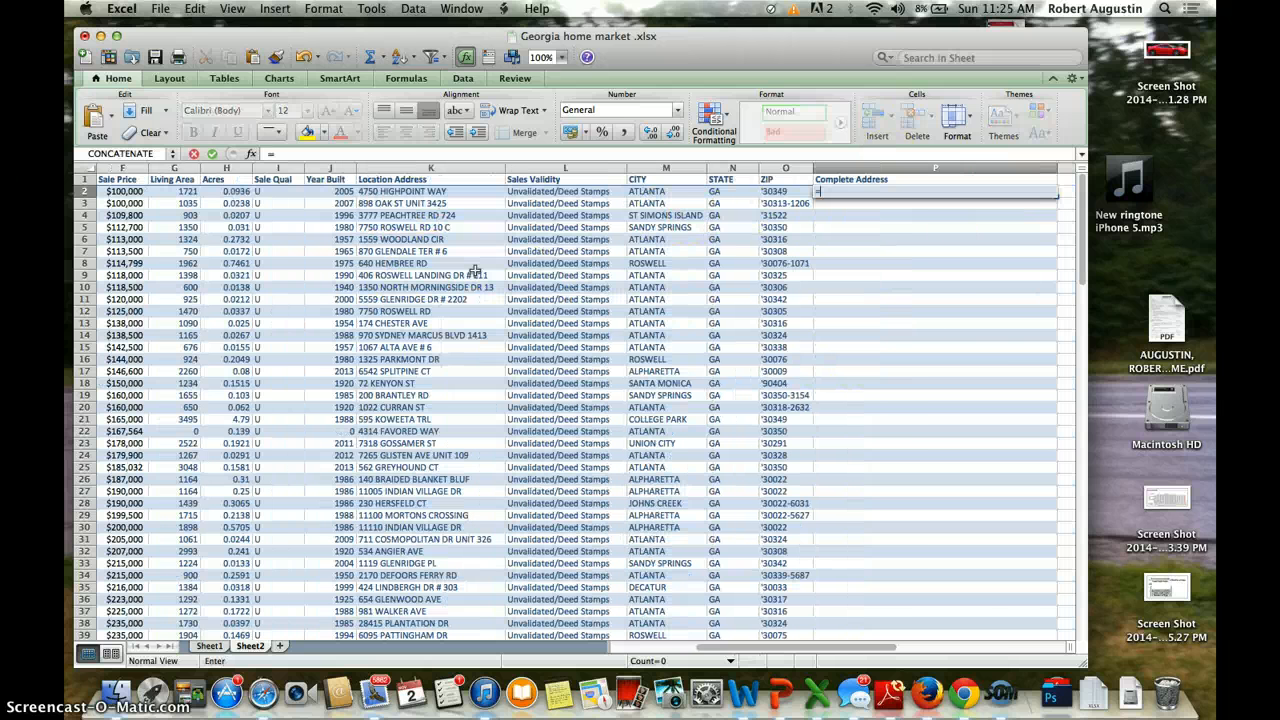
{"action": "type", "text": "coNCATENATE"}
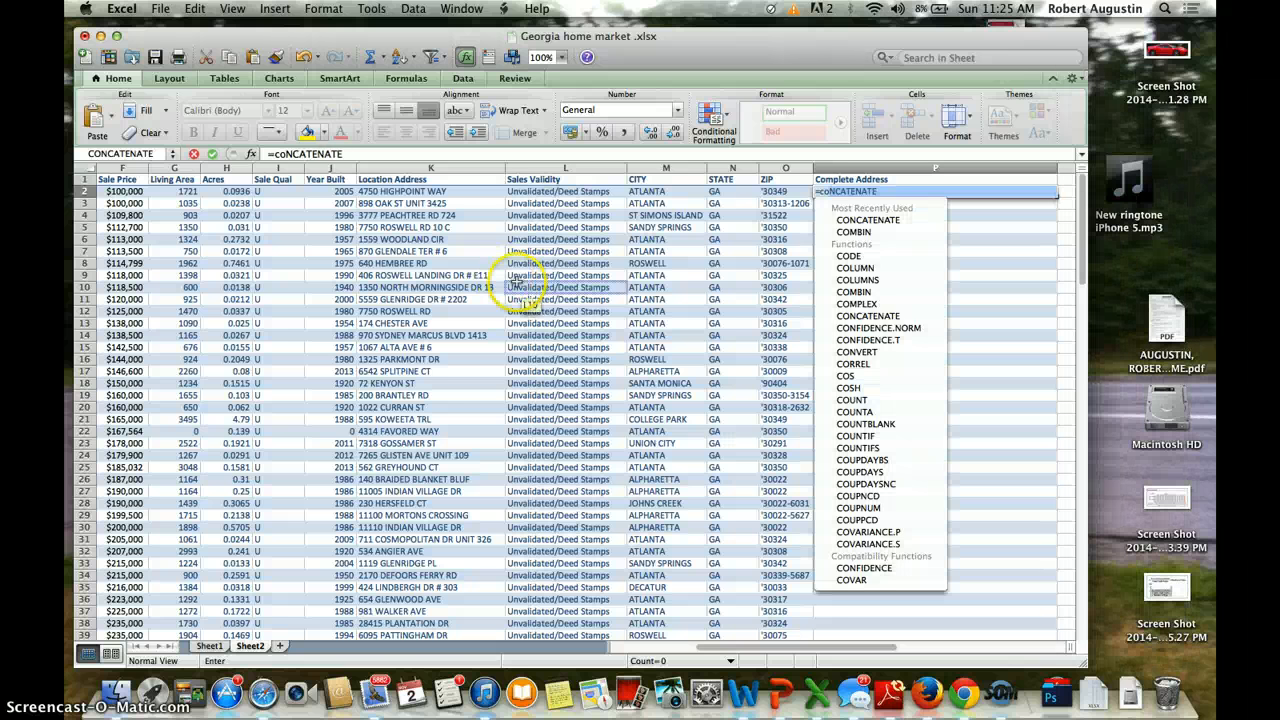
{"action": "double_click", "coordinate": [868, 220]}
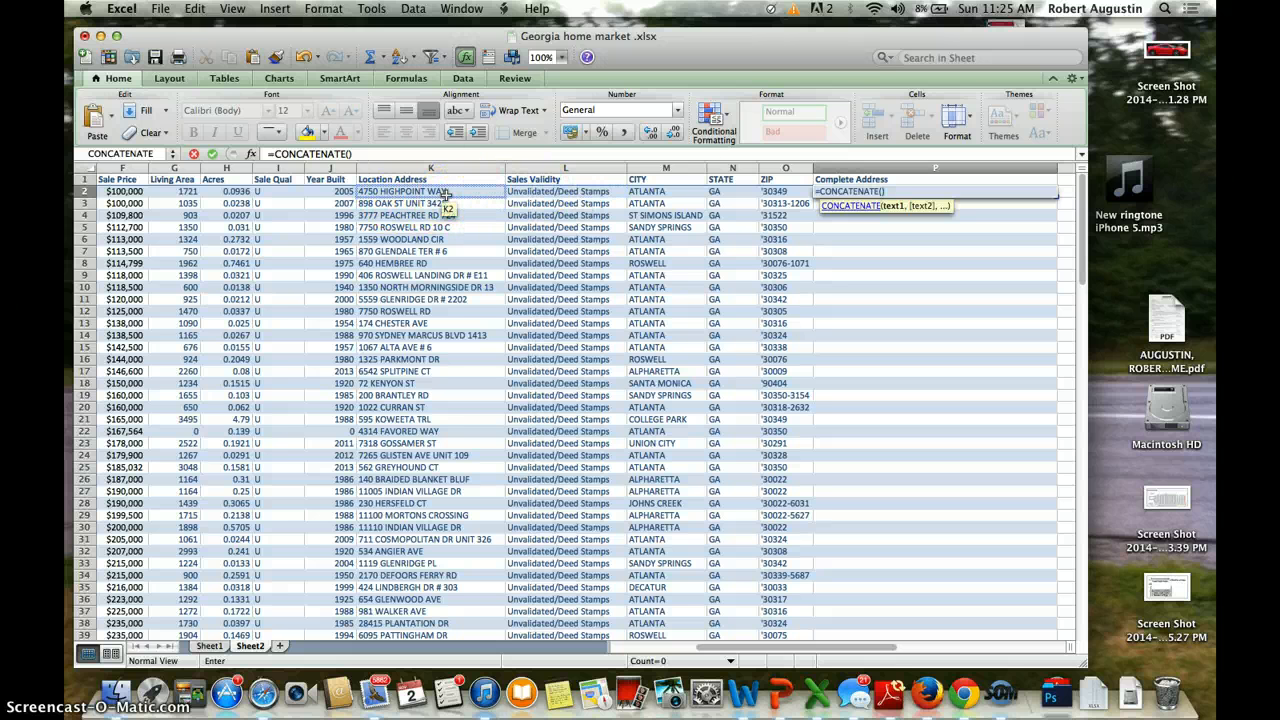
{"action": "left_click", "coordinate": [445, 196]}
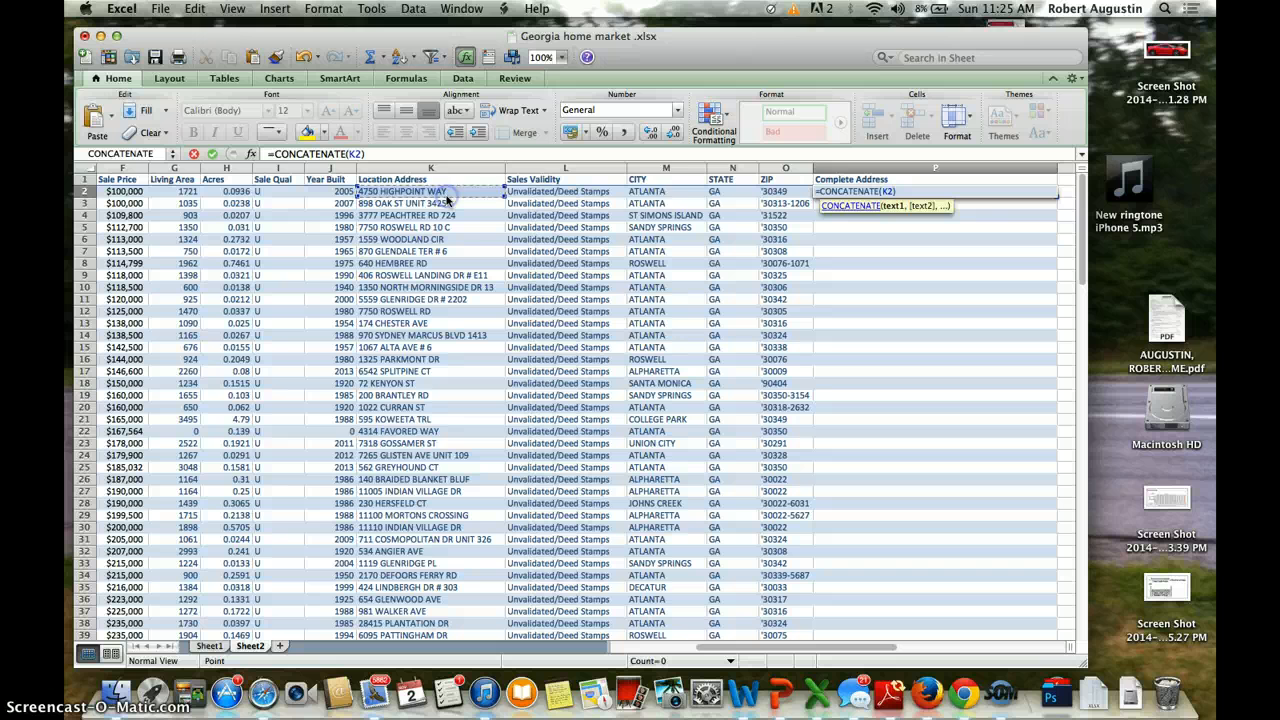
{"action": "type", "text": "+"}
{"action": "left_click", "coordinate": [648, 191]}
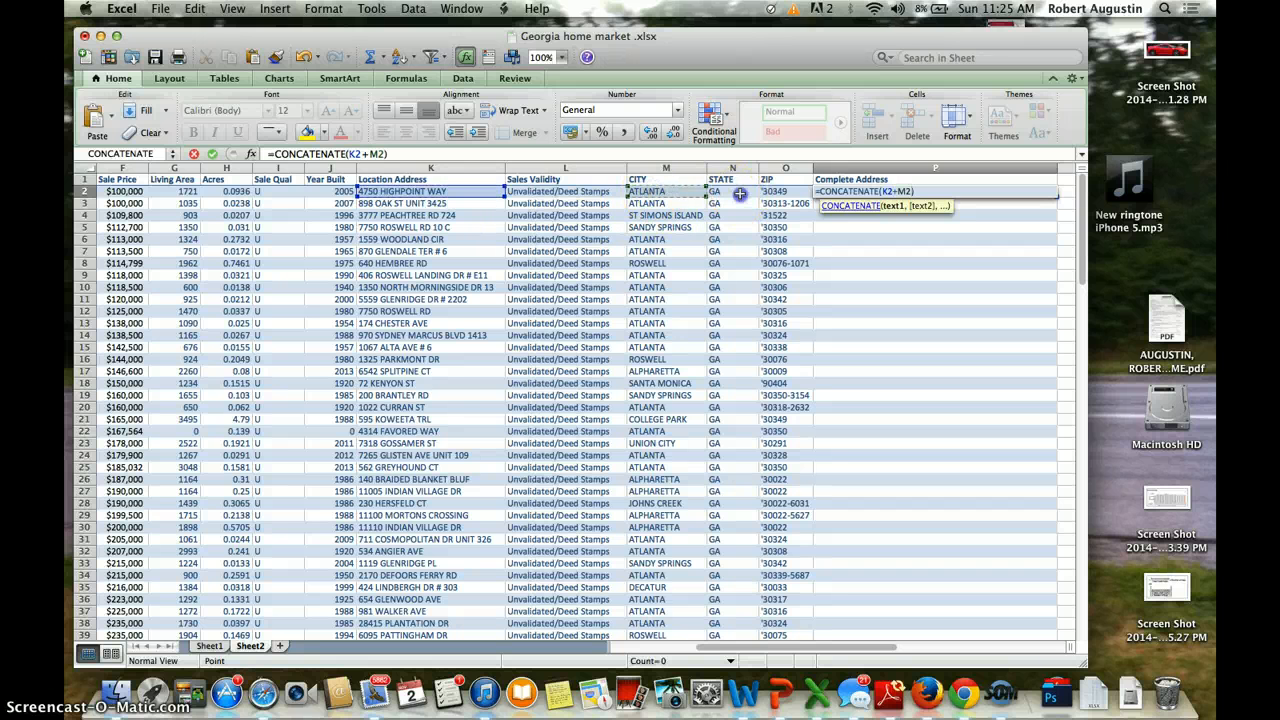
{"action": "type", "text": "+"}
{"action": "left_click", "coordinate": [720, 191]}
{"action": "type", "text": "+"}
{"action": "left_click", "coordinate": [782, 191]}
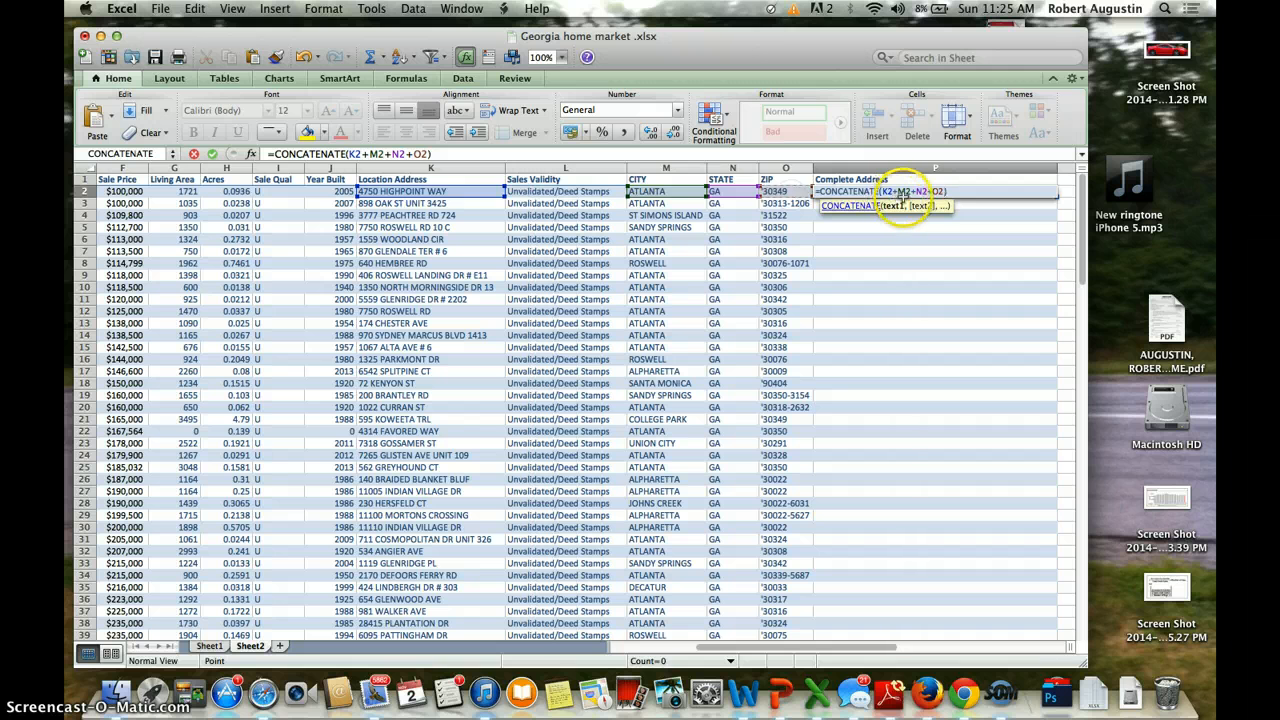
Step: Replace the plus signs with " " separators and commit =CONCATENATE(K2," ",M2," ",N2," ",O2)
{"action": "left_click", "coordinate": [897, 191]}
{"action": "key", "text": "BackSpace"}
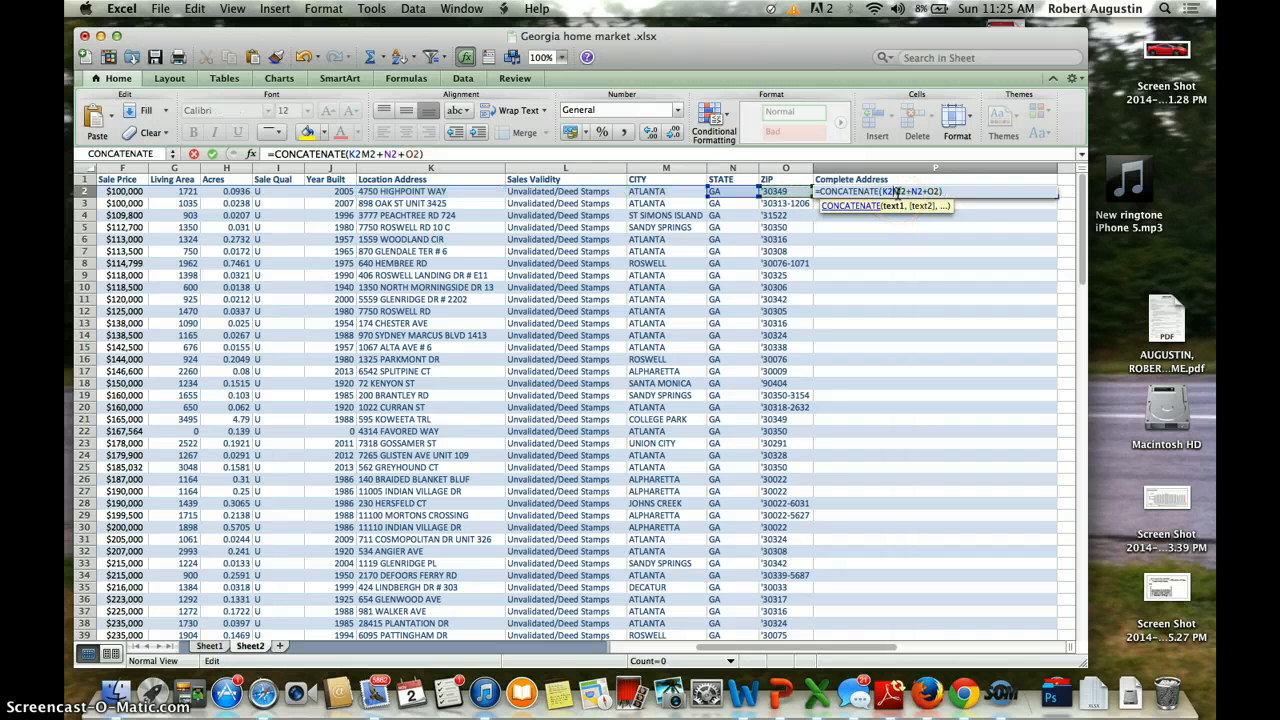
{"action": "type", "text": ","}
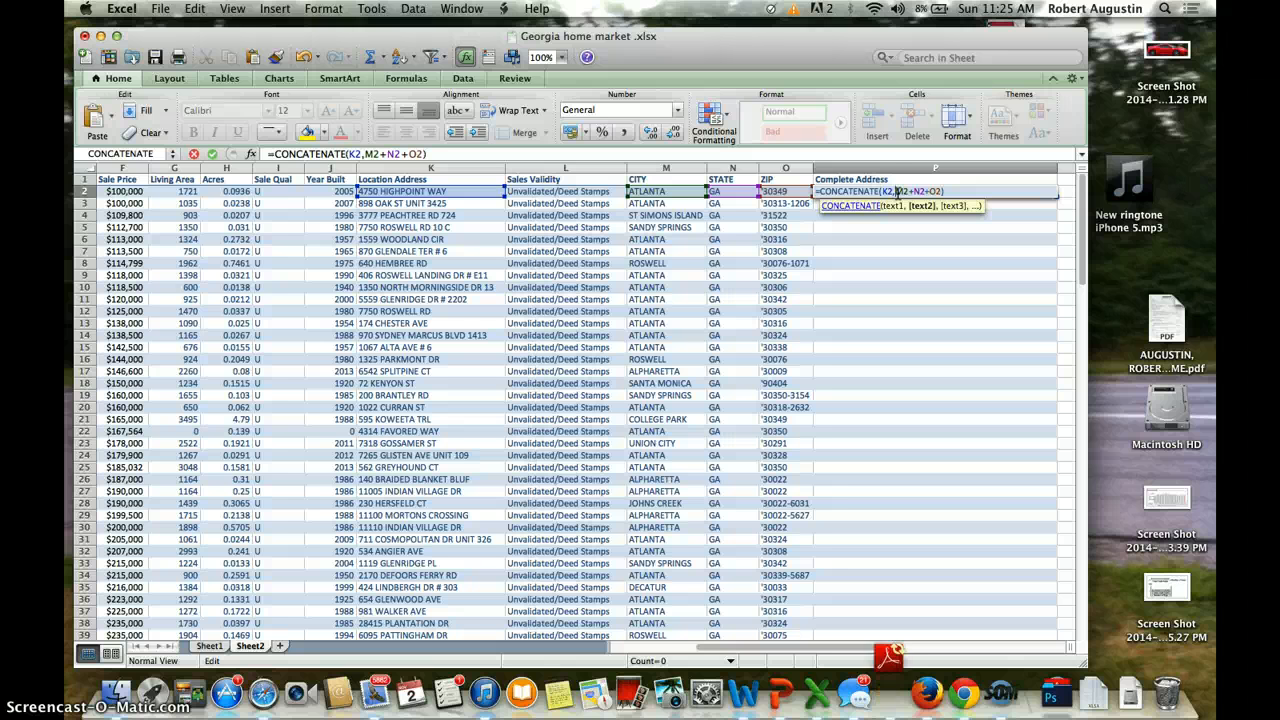
{"action": "type", "text": "\""}
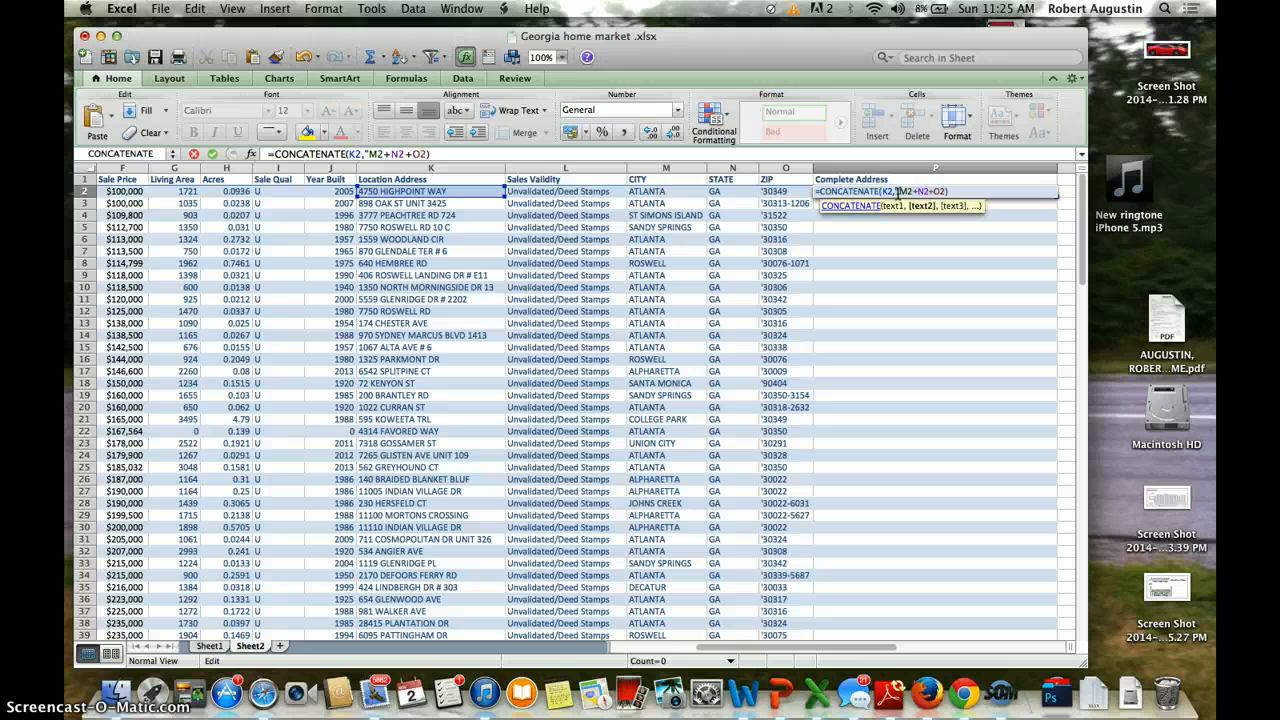
{"action": "type", "text": " \","}
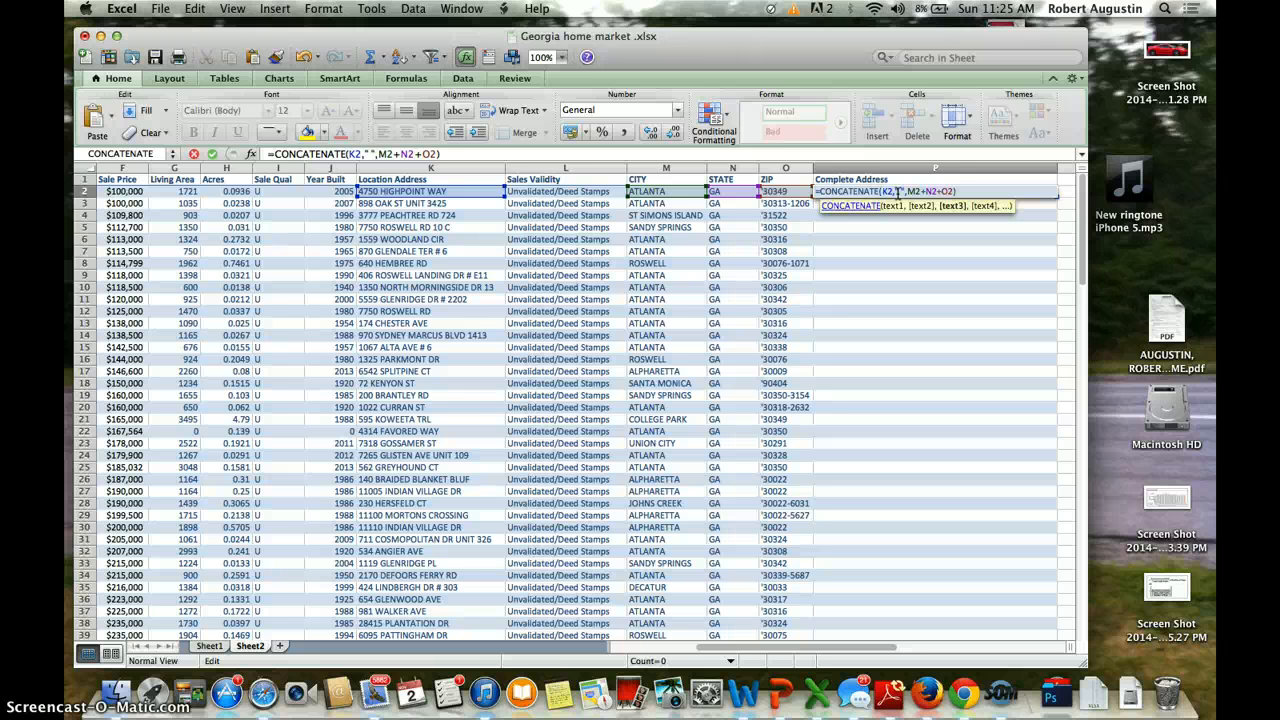
{"action": "key", "text": "BackSpace"}
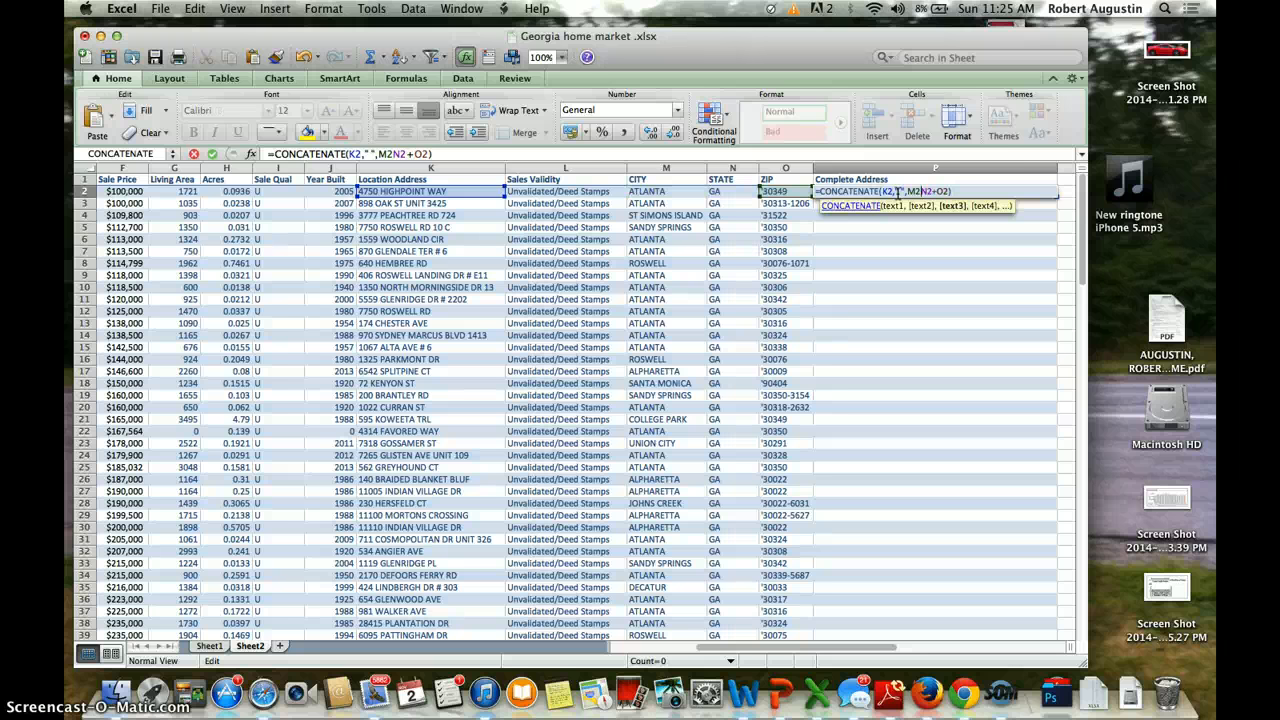
{"action": "type", "text": ","}
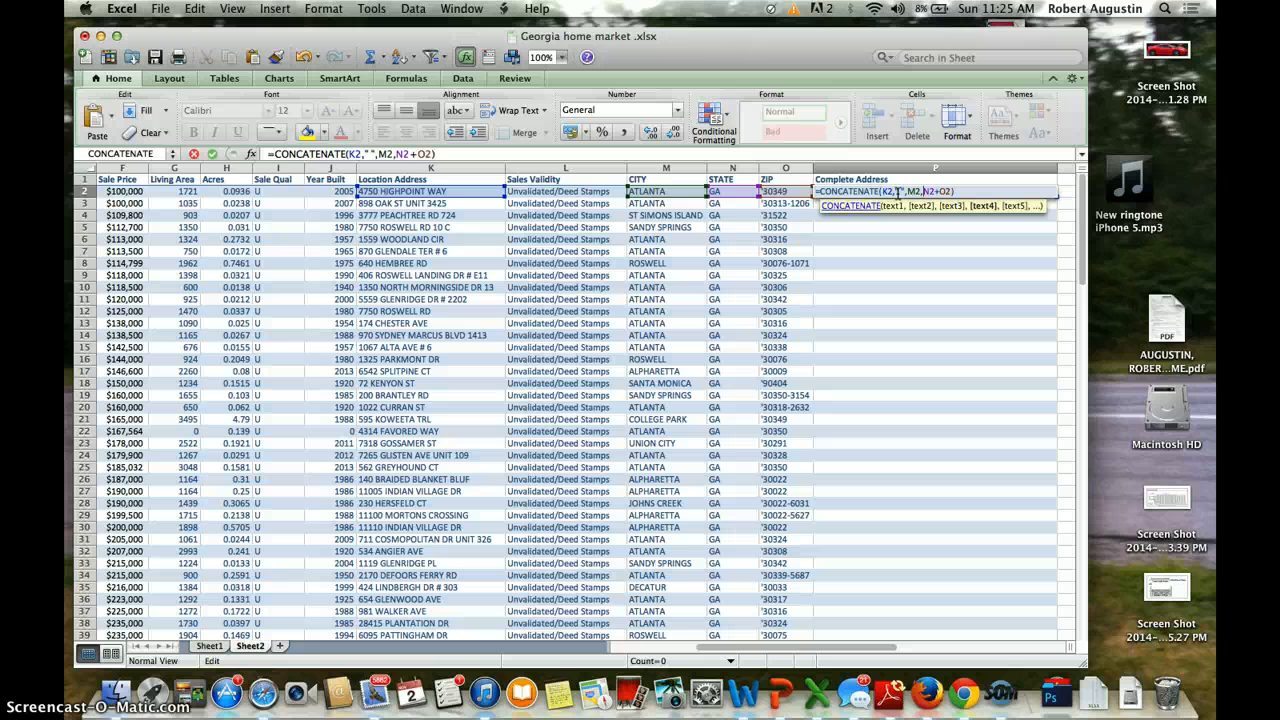
{"action": "key", "text": "BackSpace"}
{"action": "type", "text": "\""}
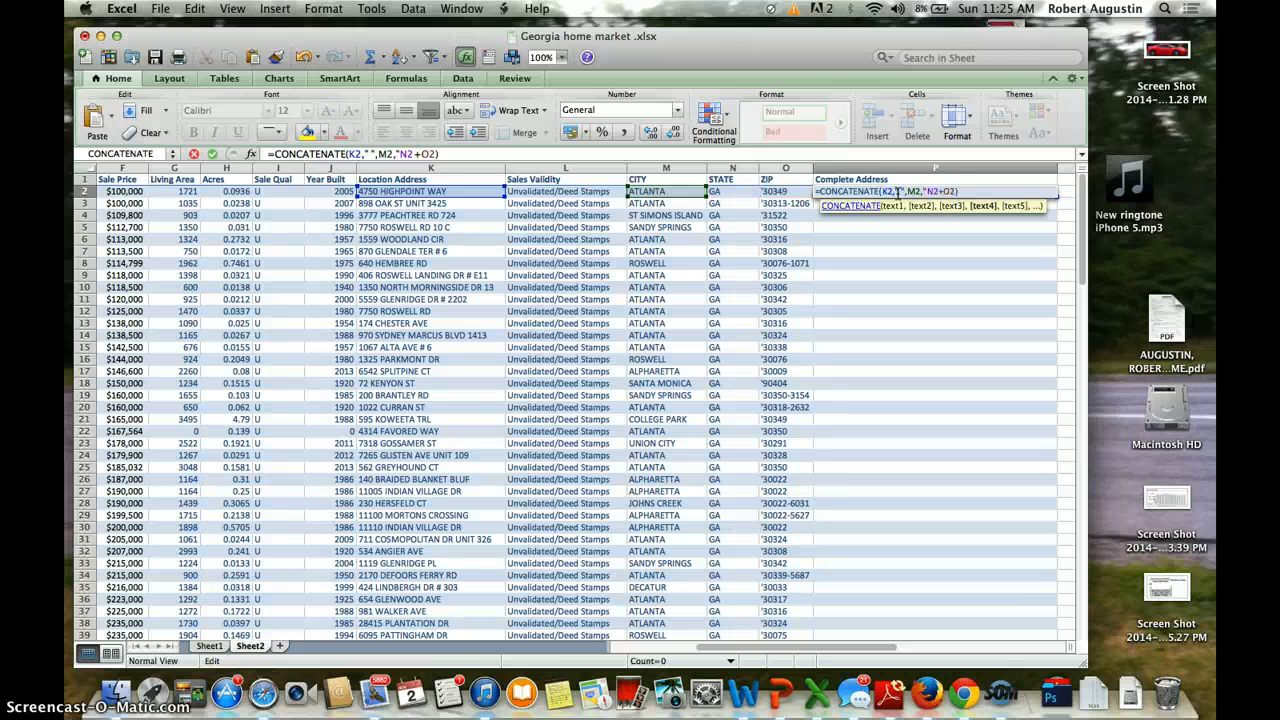
{"action": "type", "text": " \","}
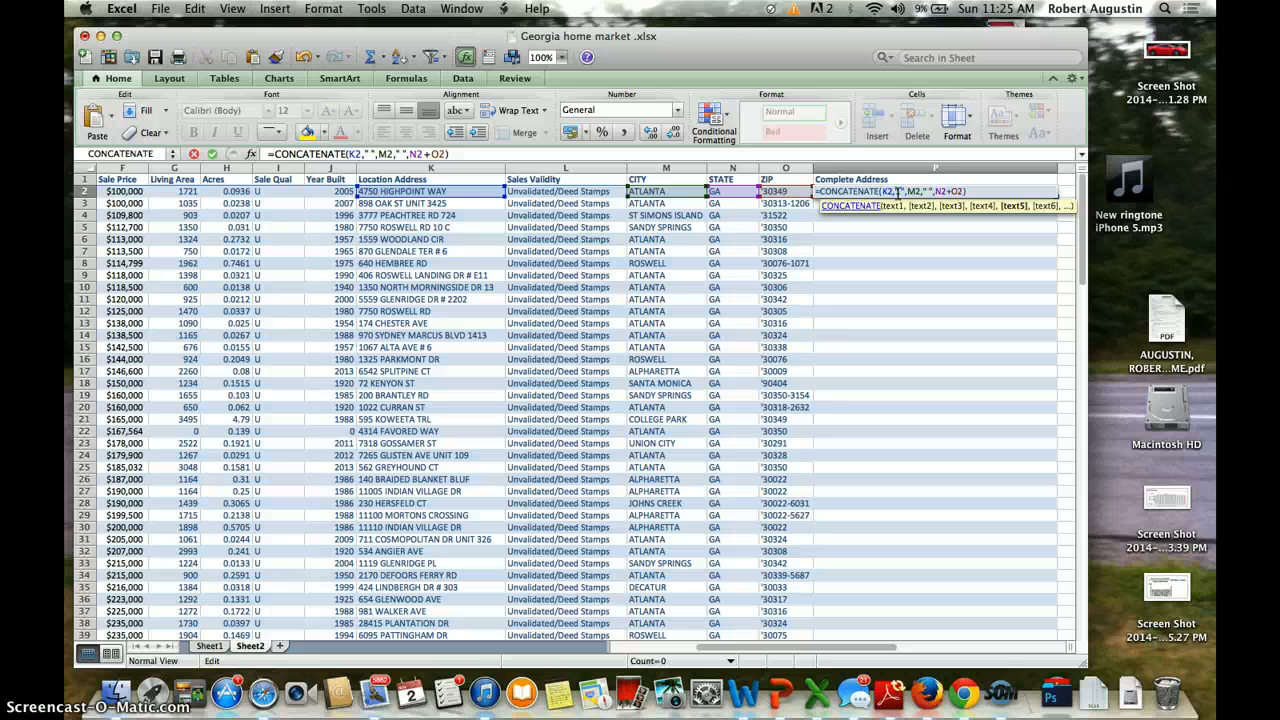
{"action": "key", "text": "BackSpace"}
{"action": "type", "text": ","}
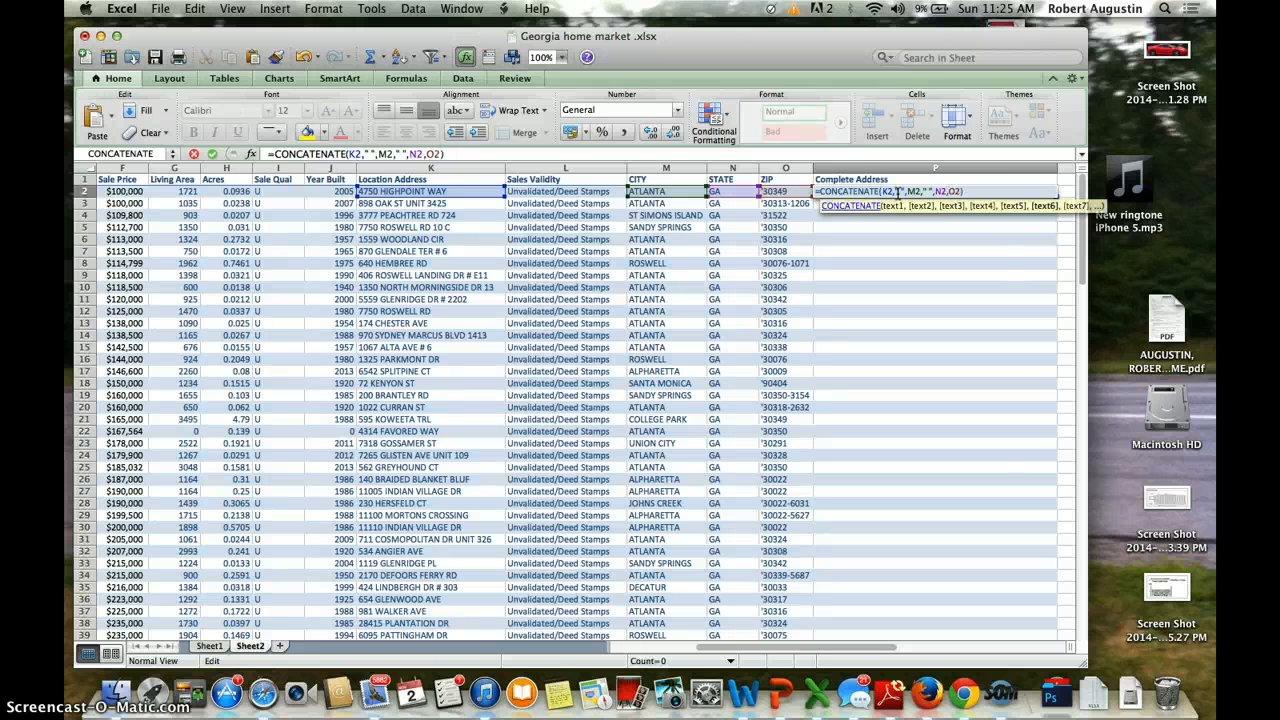
{"action": "type", "text": "\" \""}
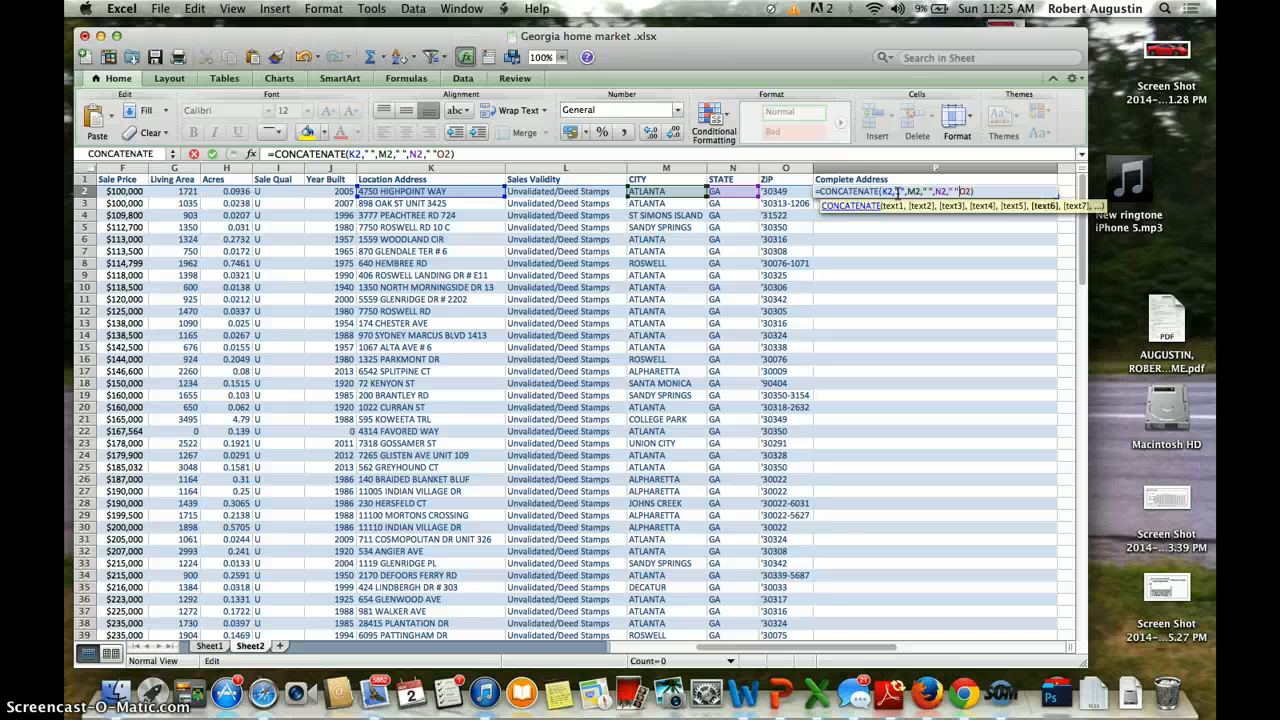
{"action": "type", "text": ","}
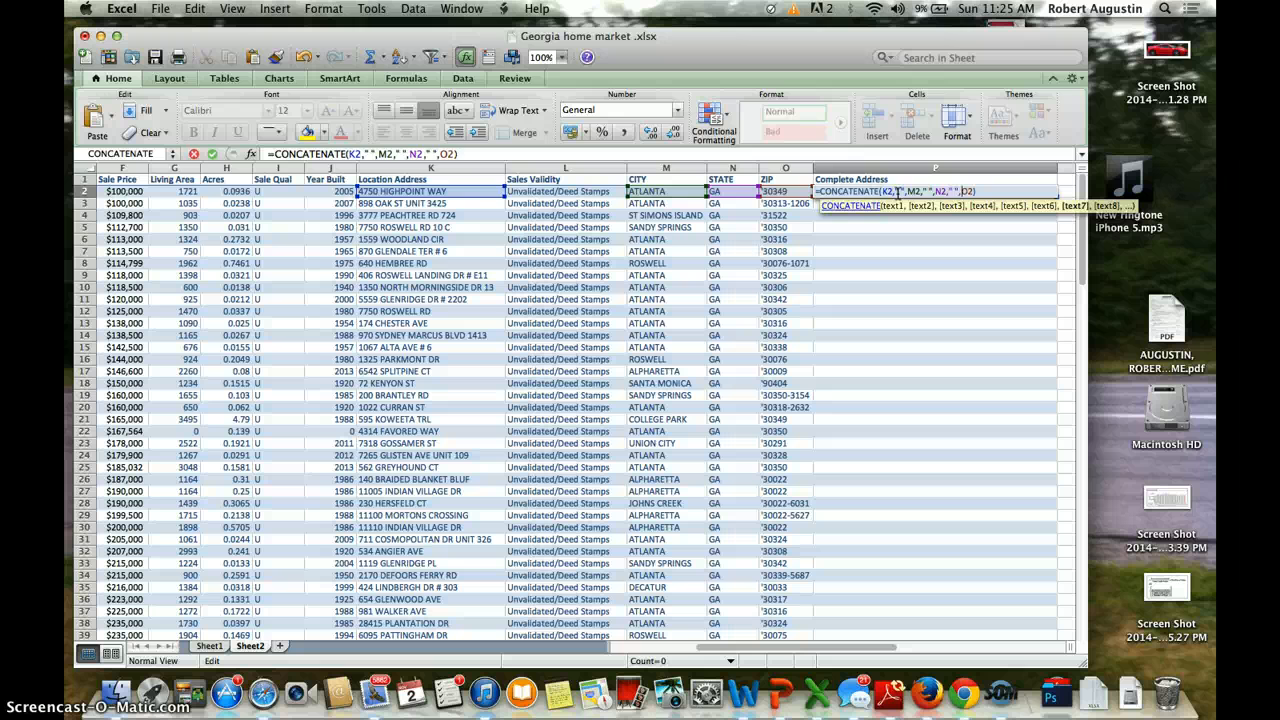
{"action": "key", "text": "Return"}
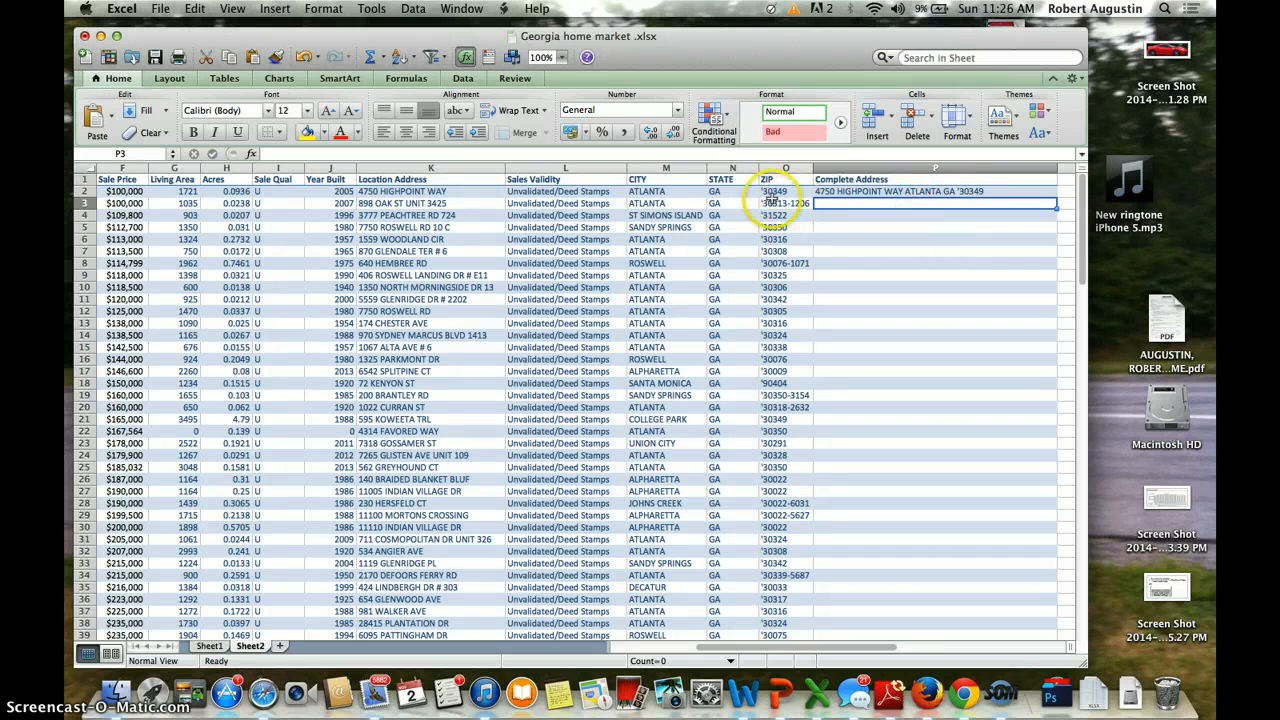
Step: Fill the P2 address formula down to P124, then return to the top of the sheet
{"action": "left_click", "coordinate": [908, 191]}
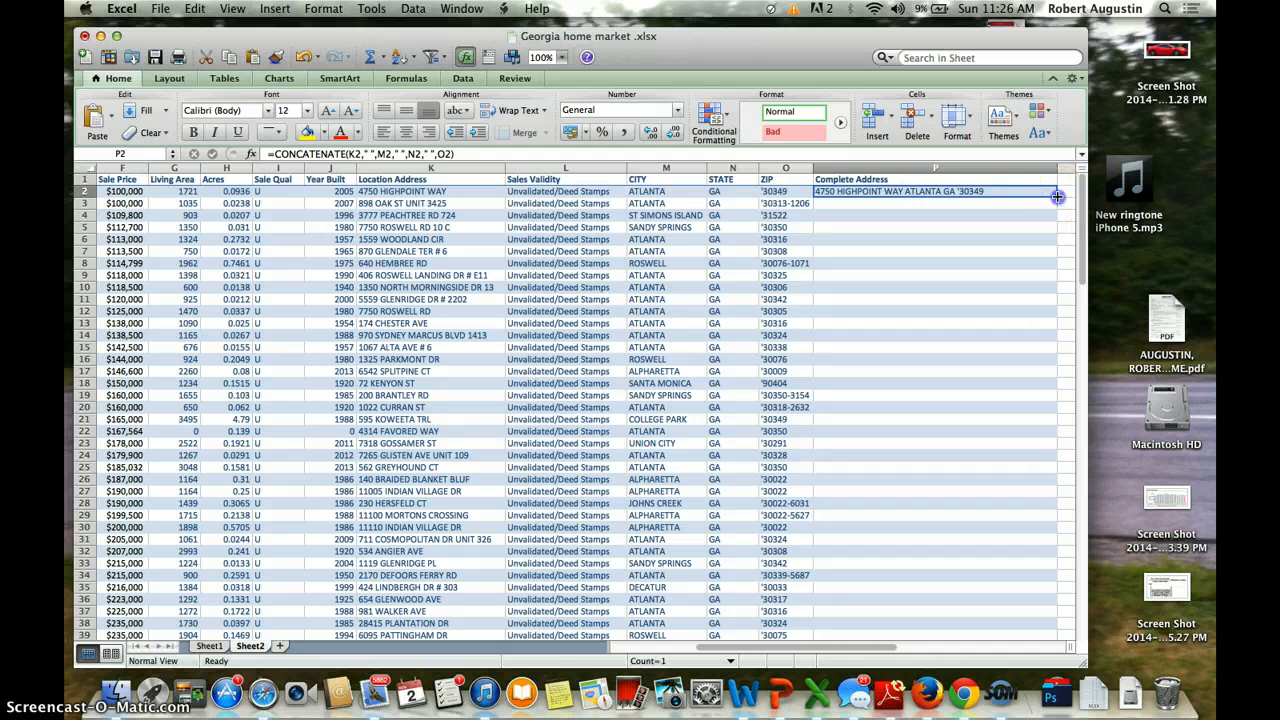
{"action": "left_click_drag", "start_coordinate": [1057, 196], "coordinate": [904, 207]}
{"action": "left_click", "coordinate": [886, 309]}
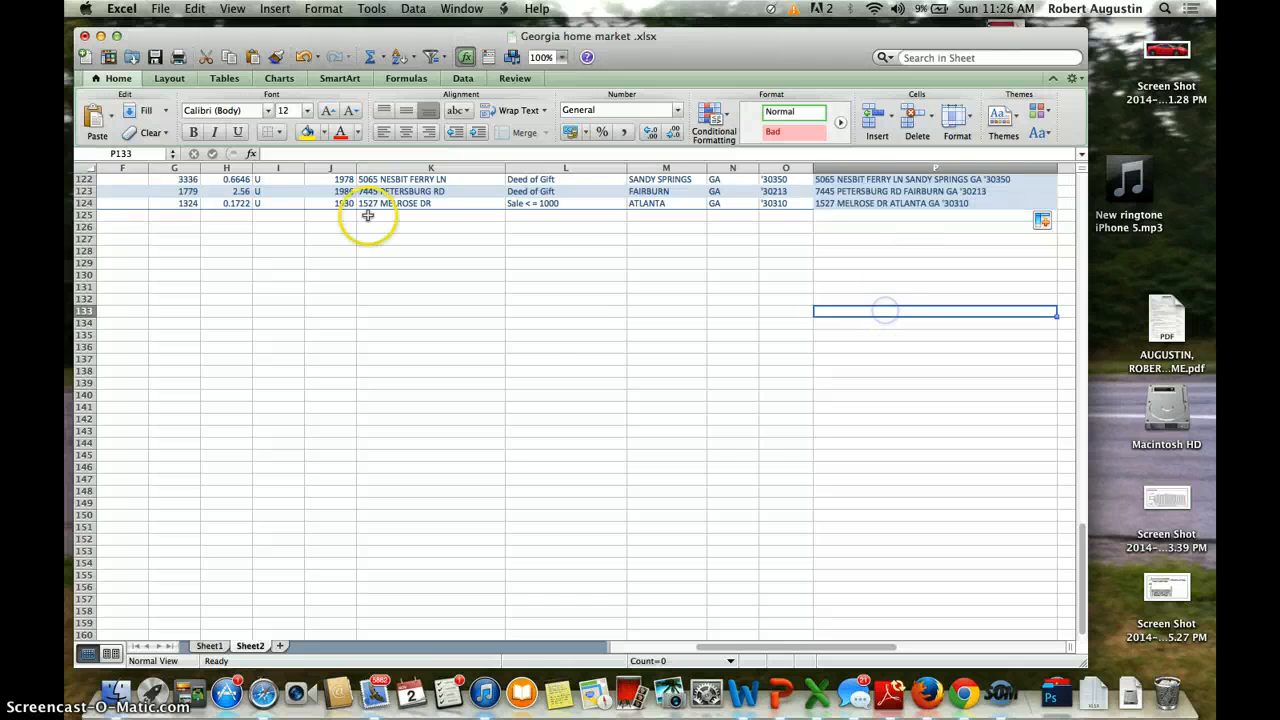
{"action": "scroll", "coordinate": [368, 215], "scroll_direction": "up", "scroll_amount": 7}
{"action": "scroll", "coordinate": [368, 215], "scroll_direction": "up", "scroll_amount": 7}
{"action": "scroll", "coordinate": [380, 230], "scroll_direction": "left", "scroll_amount": 2}
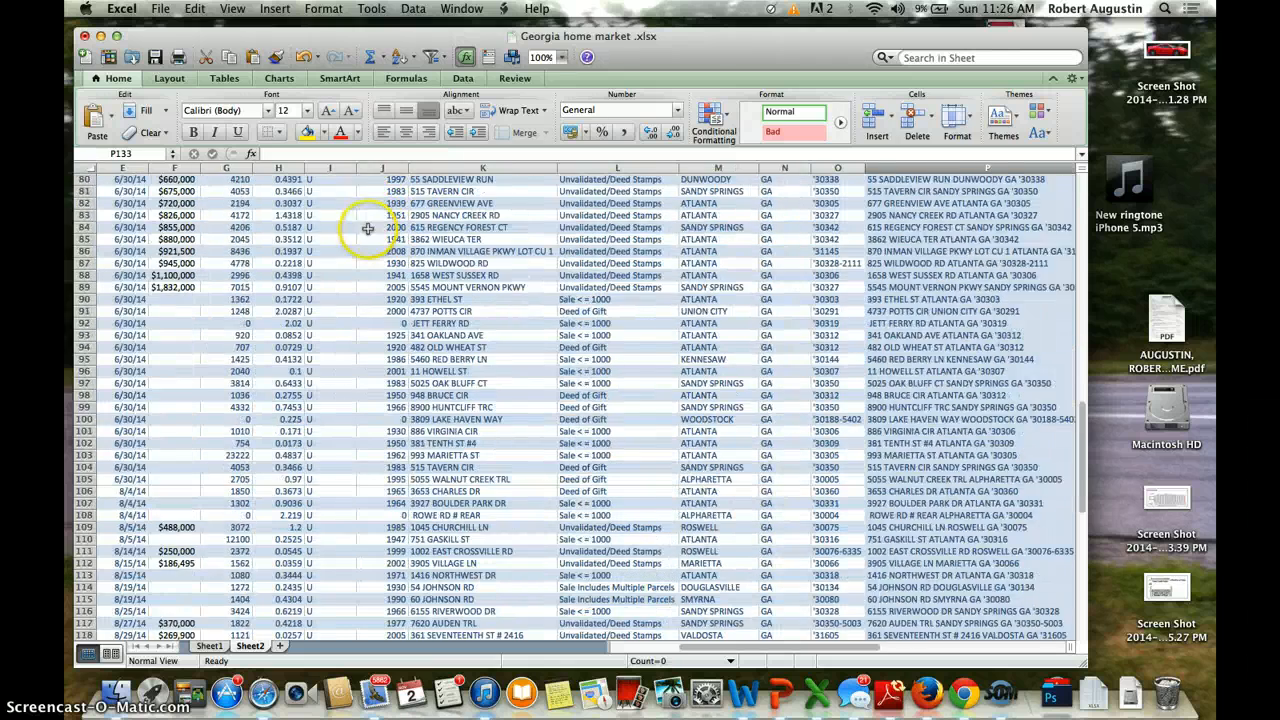
{"action": "scroll", "coordinate": [705, 390], "scroll_direction": "up", "scroll_amount": 20}
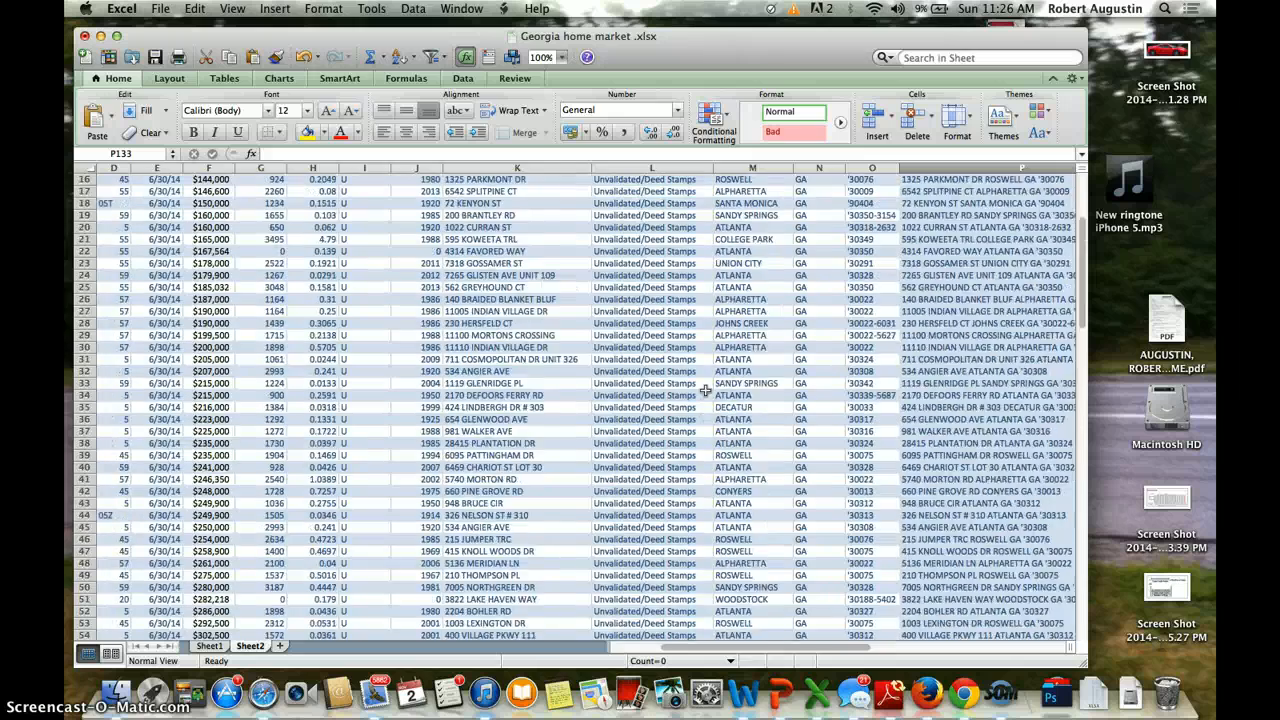
{"action": "scroll", "coordinate": [700, 390], "scroll_direction": "left", "scroll_amount": 3}
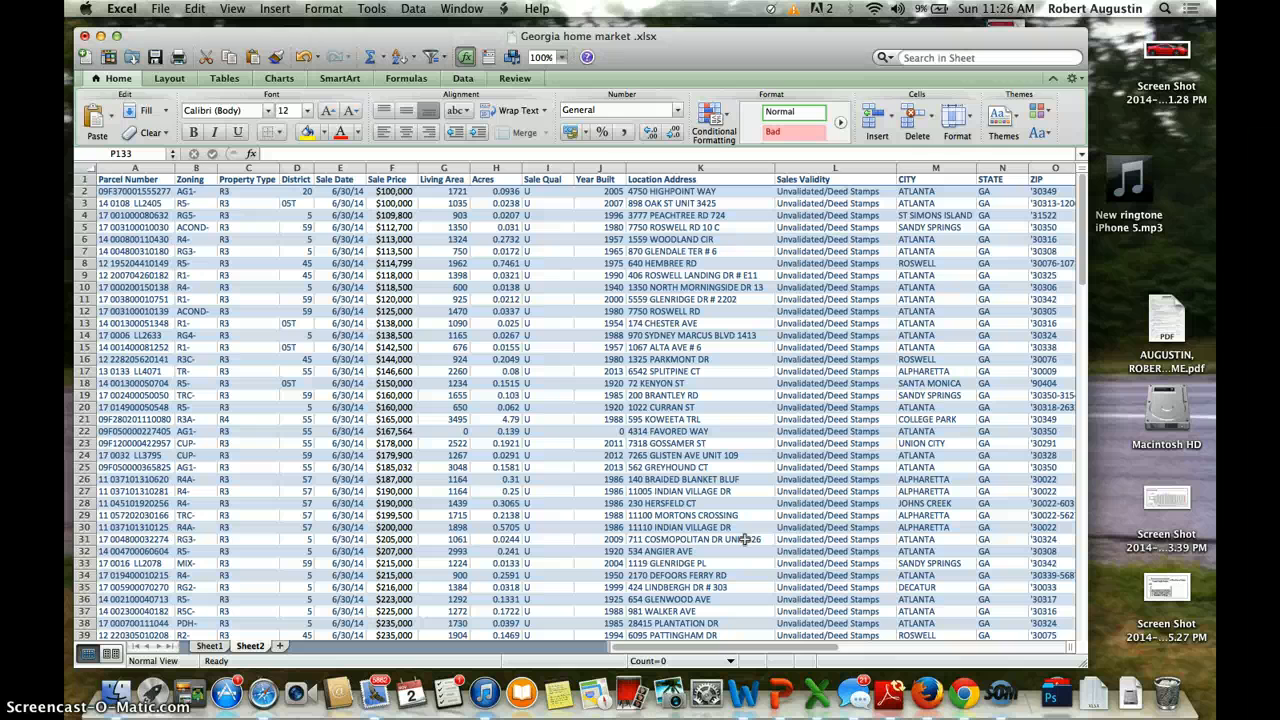
Step: Review the Sale Price column in Excel, then bring up all windows to switch to Chrome
{"action": "key", "text": "ctrl+Up"}
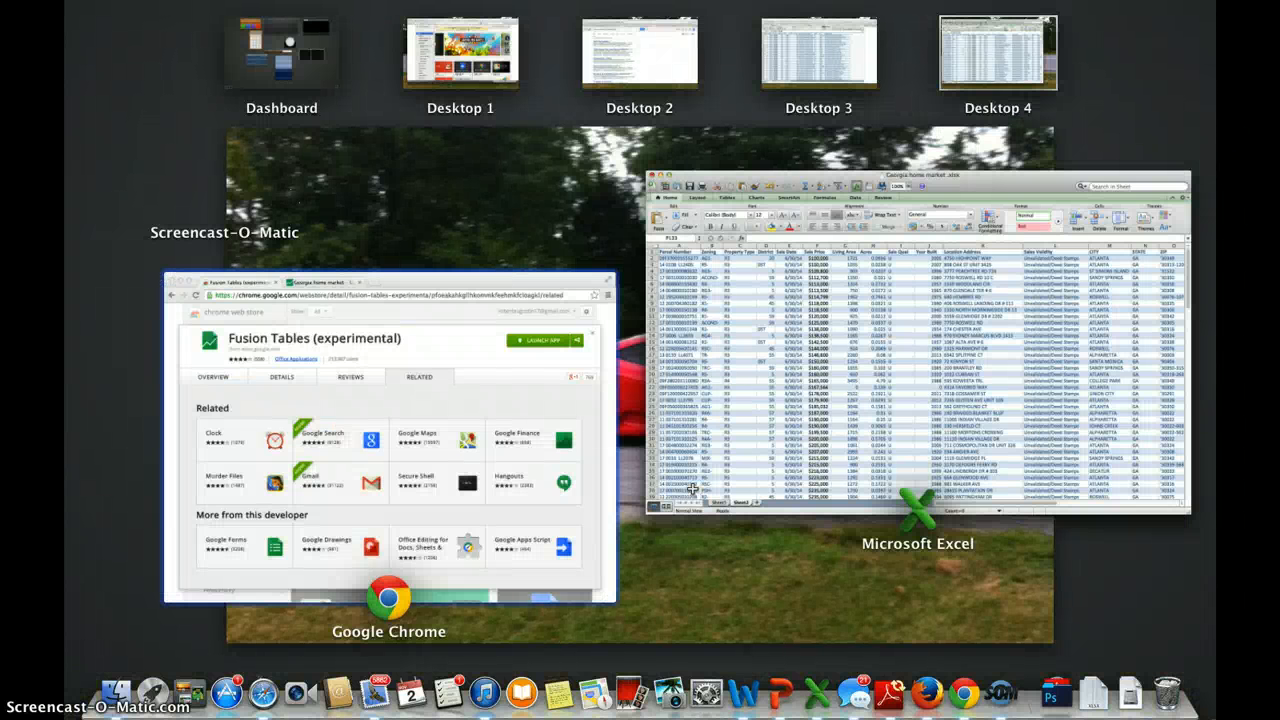
{"action": "left_click", "coordinate": [820, 357]}
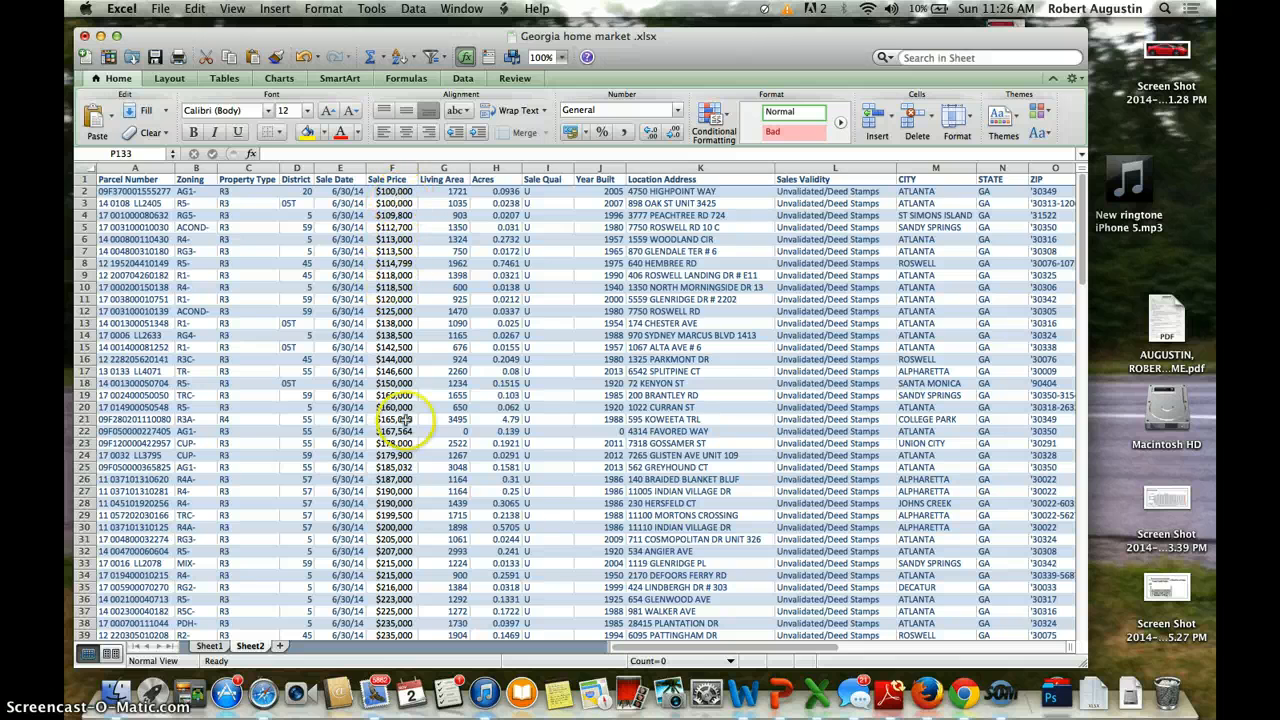
{"action": "scroll", "coordinate": [428, 538], "scroll_direction": "down", "scroll_amount": 10}
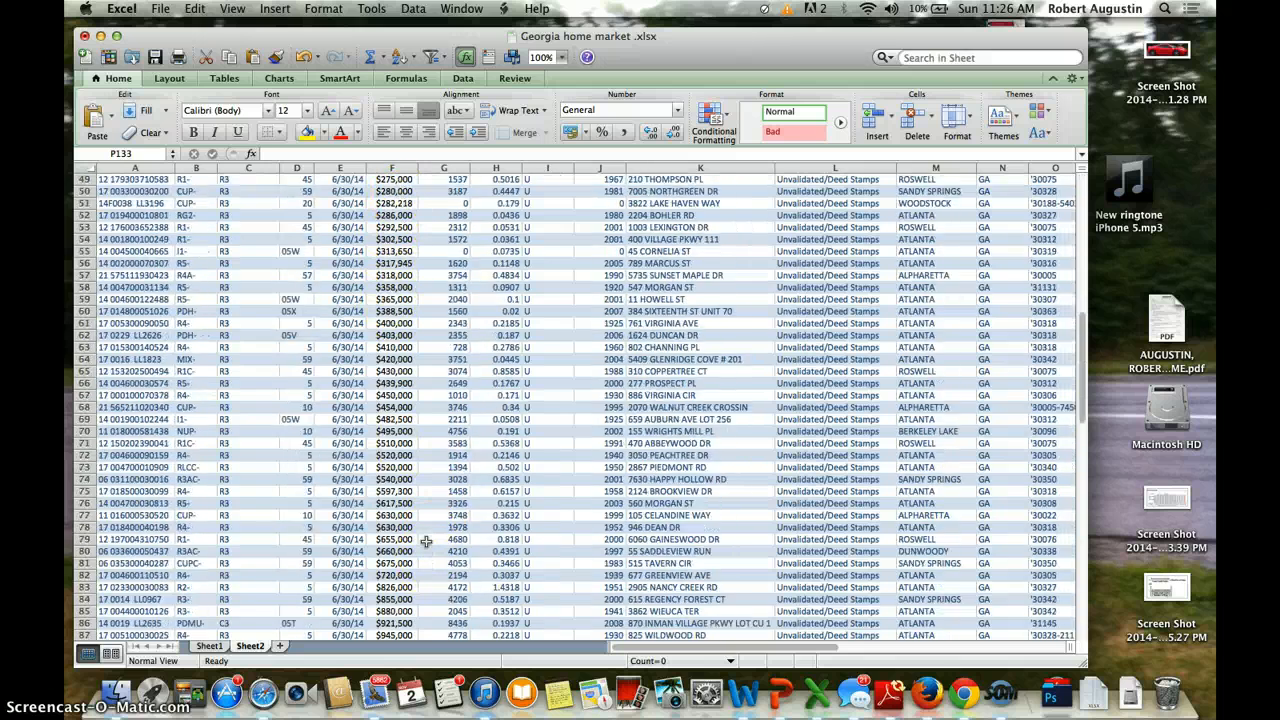
{"action": "scroll", "coordinate": [426, 541], "scroll_direction": "down", "scroll_amount": 15}
{"action": "scroll", "coordinate": [426, 541], "scroll_direction": "up", "scroll_amount": 10}
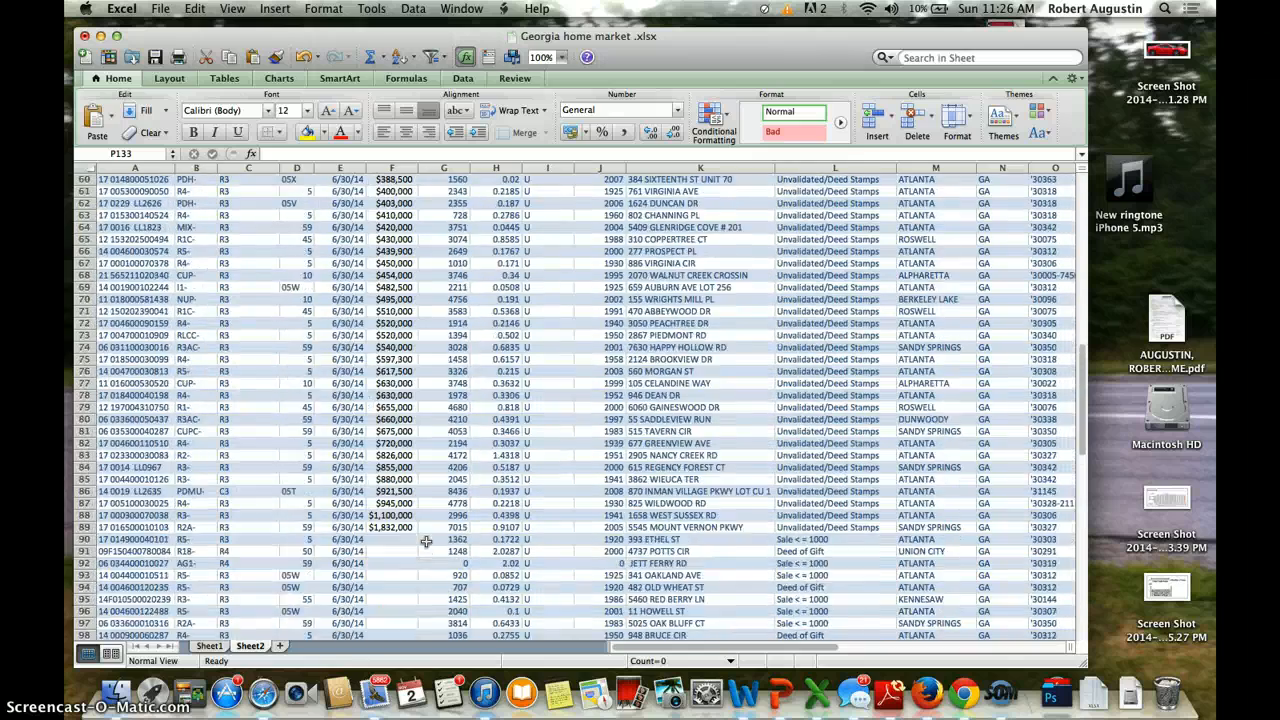
{"action": "scroll", "coordinate": [426, 541], "scroll_direction": "up", "scroll_amount": 15}
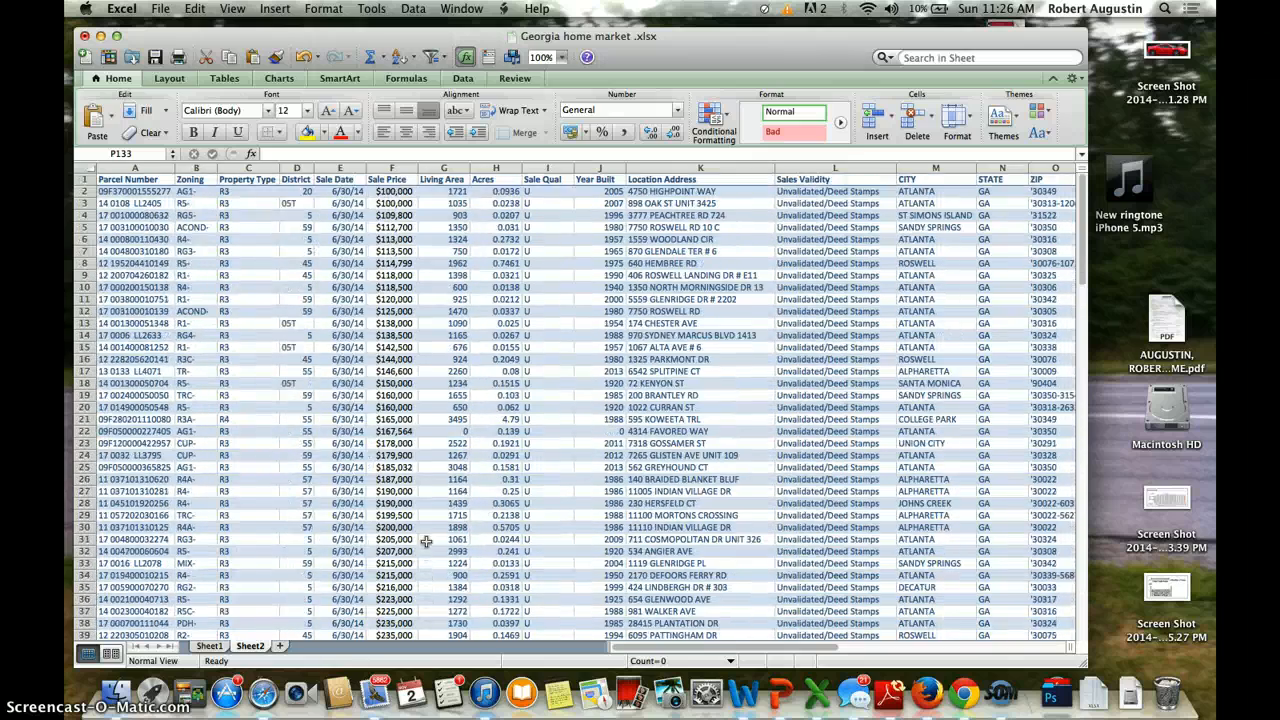
{"action": "key", "text": "ctrl+Up"}
Step: Launch the Fusion Tables (experimental) app and go to its new import tab
{"action": "left_click", "coordinate": [281, 340]}
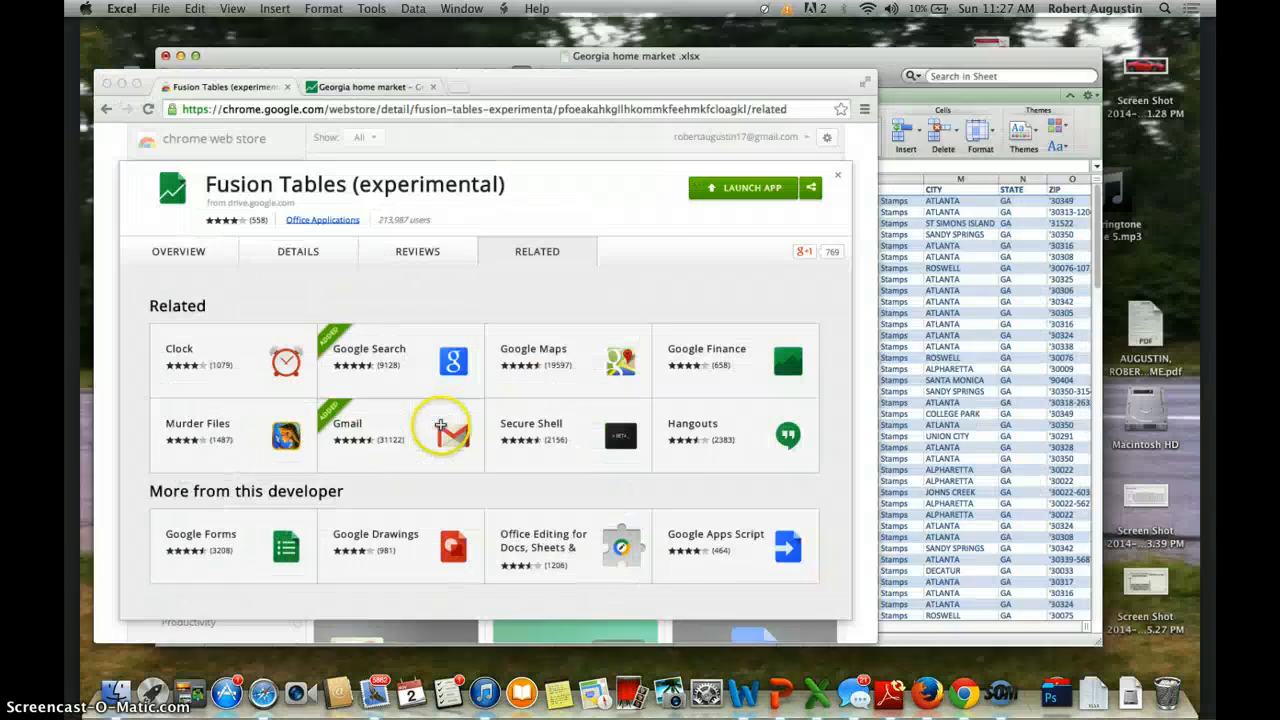
{"action": "left_click", "coordinate": [806, 165]}
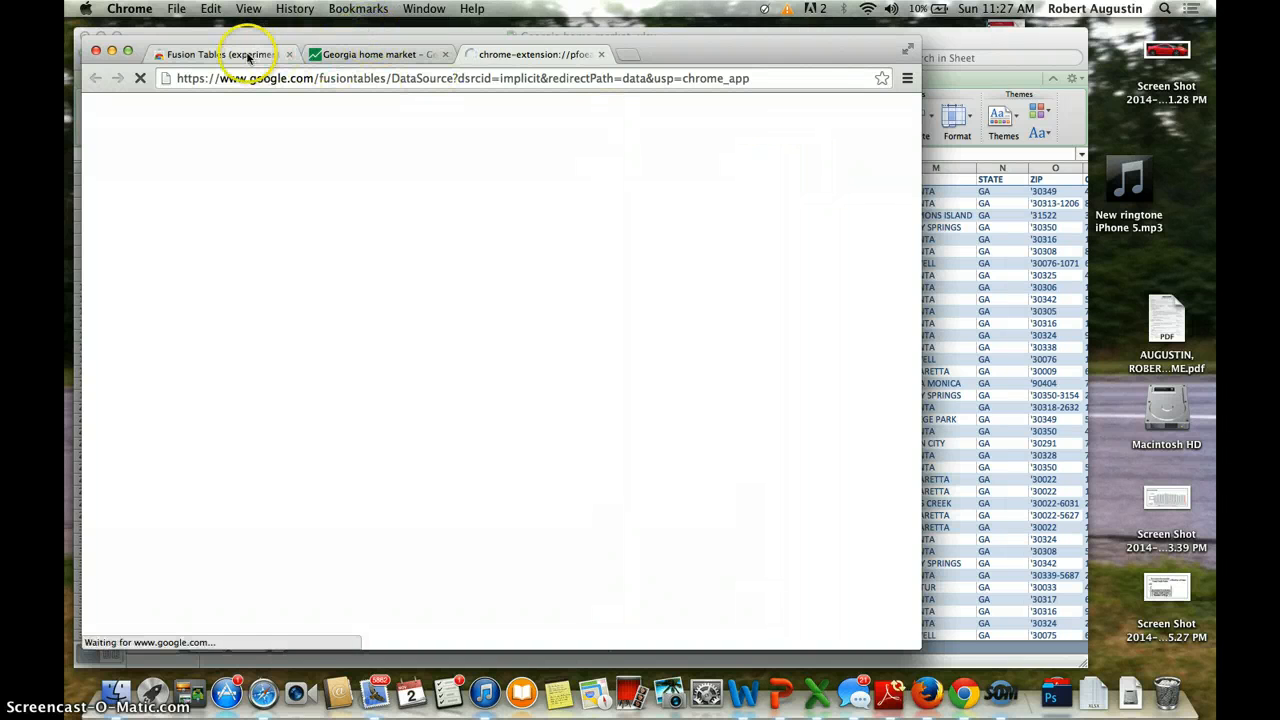
{"action": "left_click", "coordinate": [347, 54]}
{"action": "left_click", "coordinate": [225, 55]}
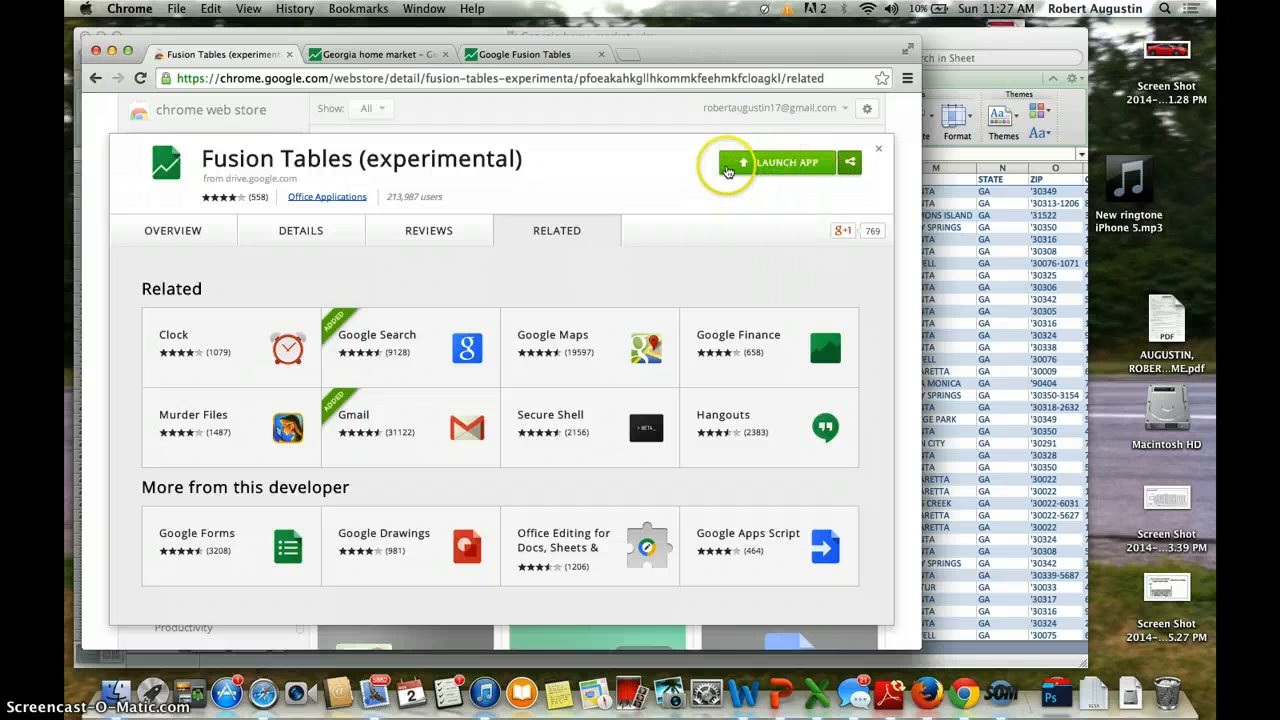
{"action": "left_click", "coordinate": [563, 56]}
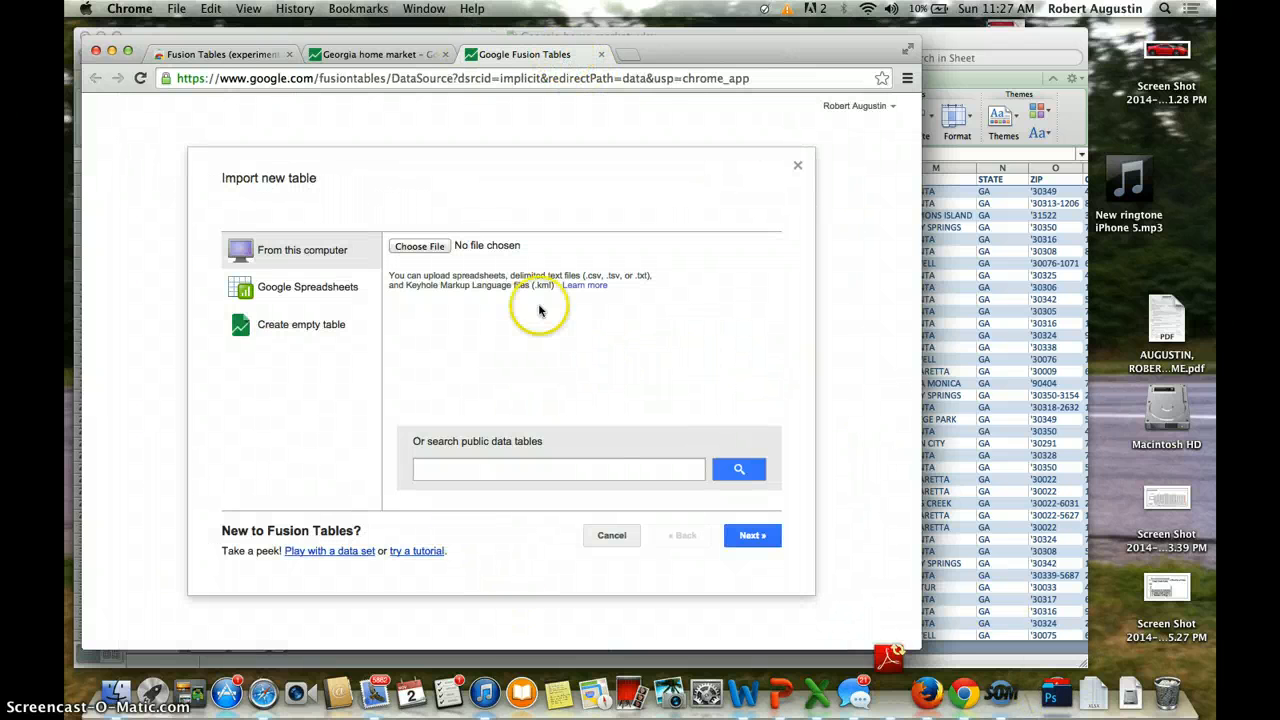
Step: Upload Georgia home market .xlsx and preview its columns, named from row 1
{"action": "left_click", "coordinate": [435, 247]}
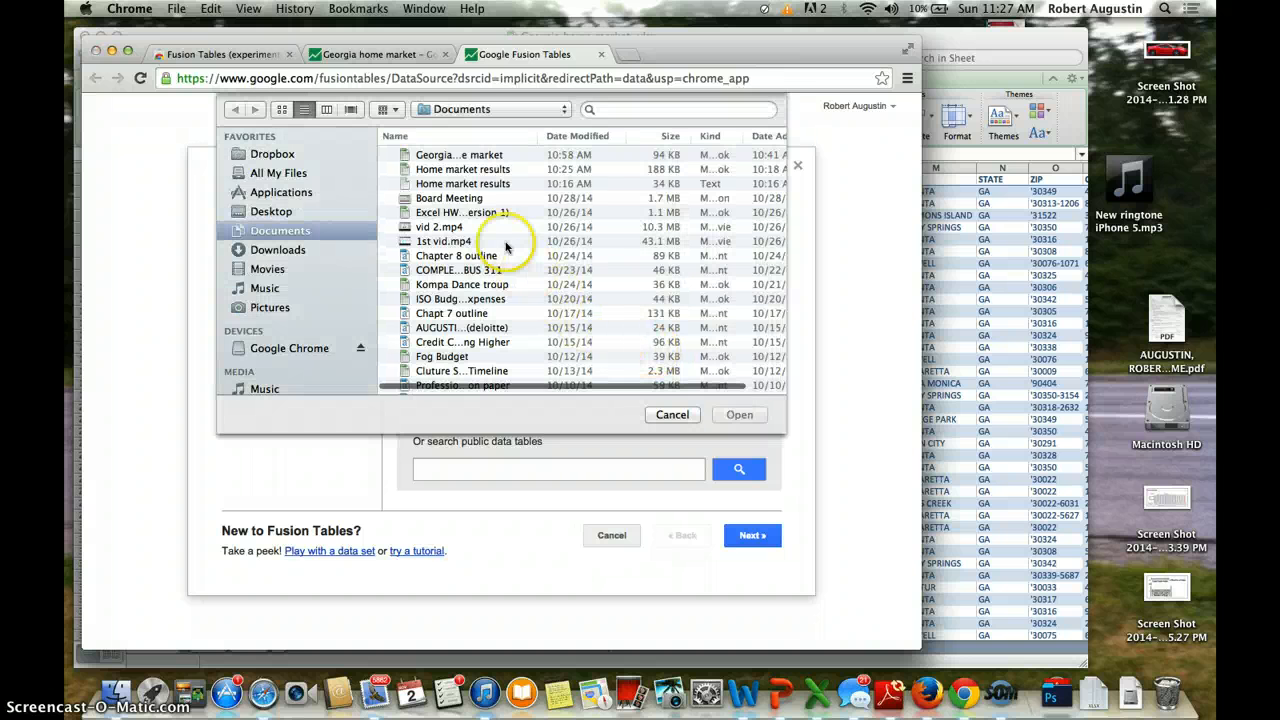
{"action": "left_click", "coordinate": [493, 158]}
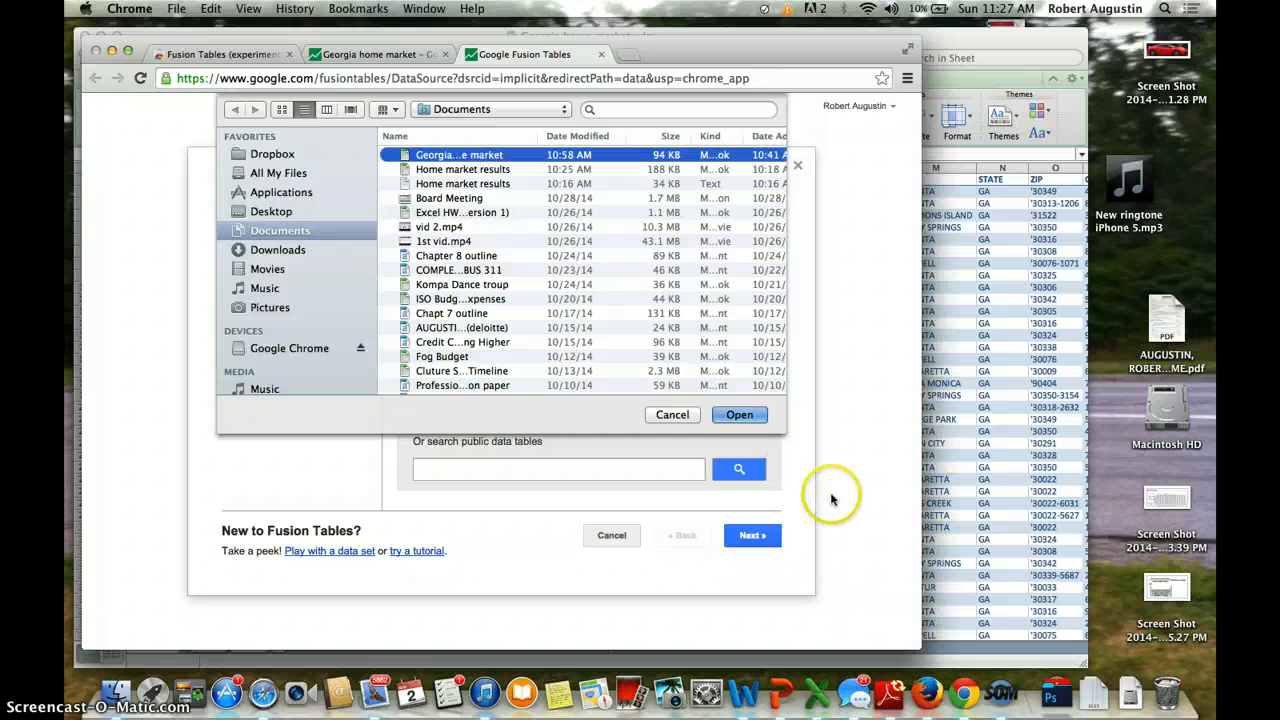
{"action": "left_click", "coordinate": [739, 416]}
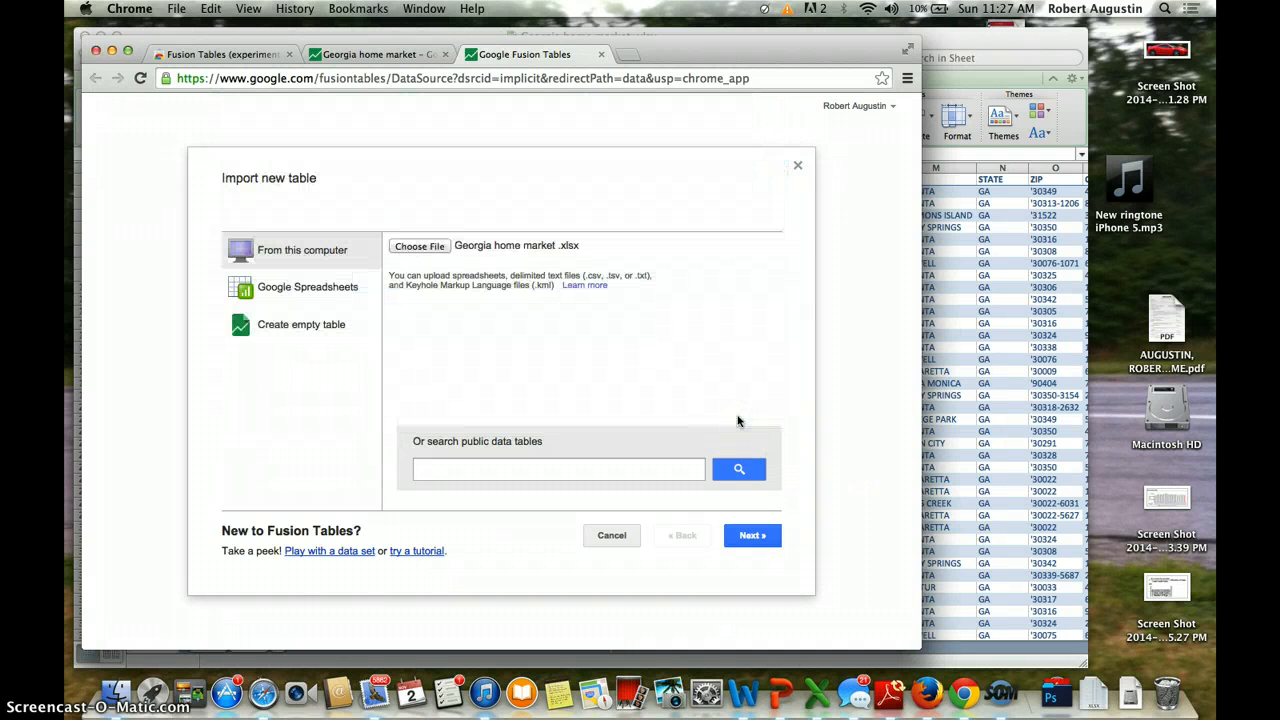
{"action": "left_click", "coordinate": [747, 536]}
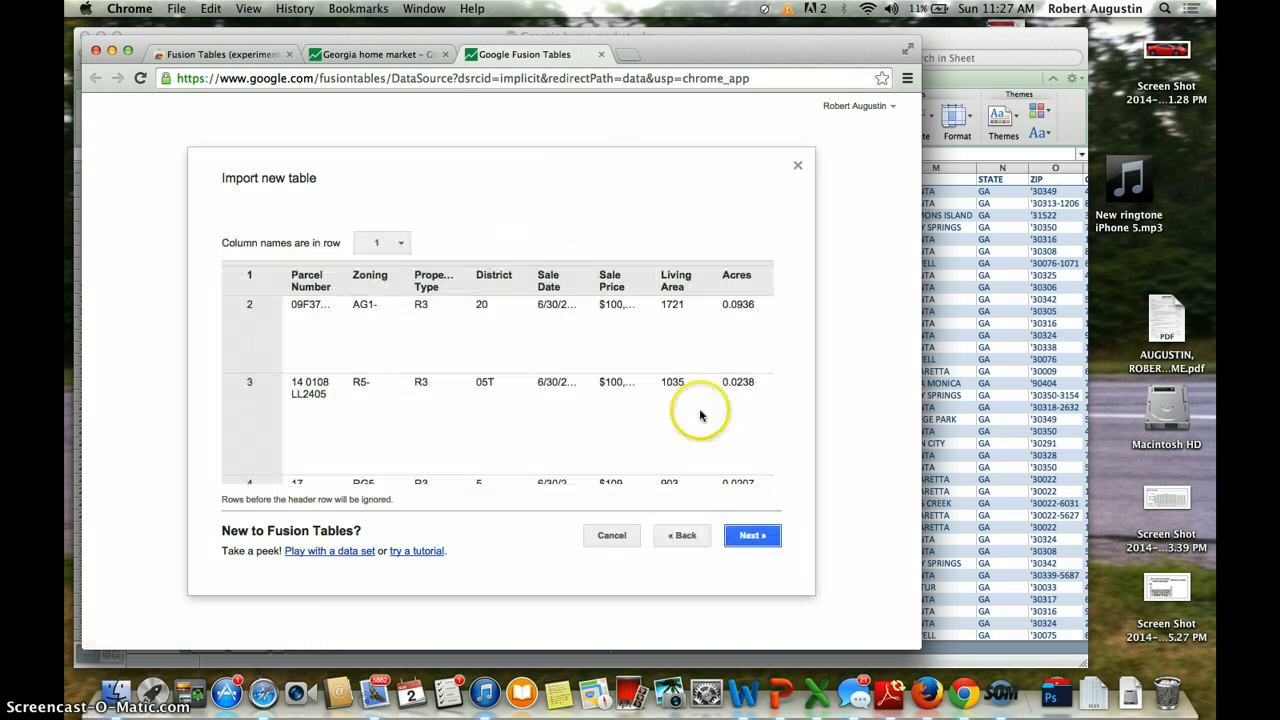
{"action": "scroll", "coordinate": [665, 357], "scroll_direction": "right", "scroll_amount": 5}
{"action": "scroll", "coordinate": [655, 349], "scroll_direction": "right", "scroll_amount": 2}
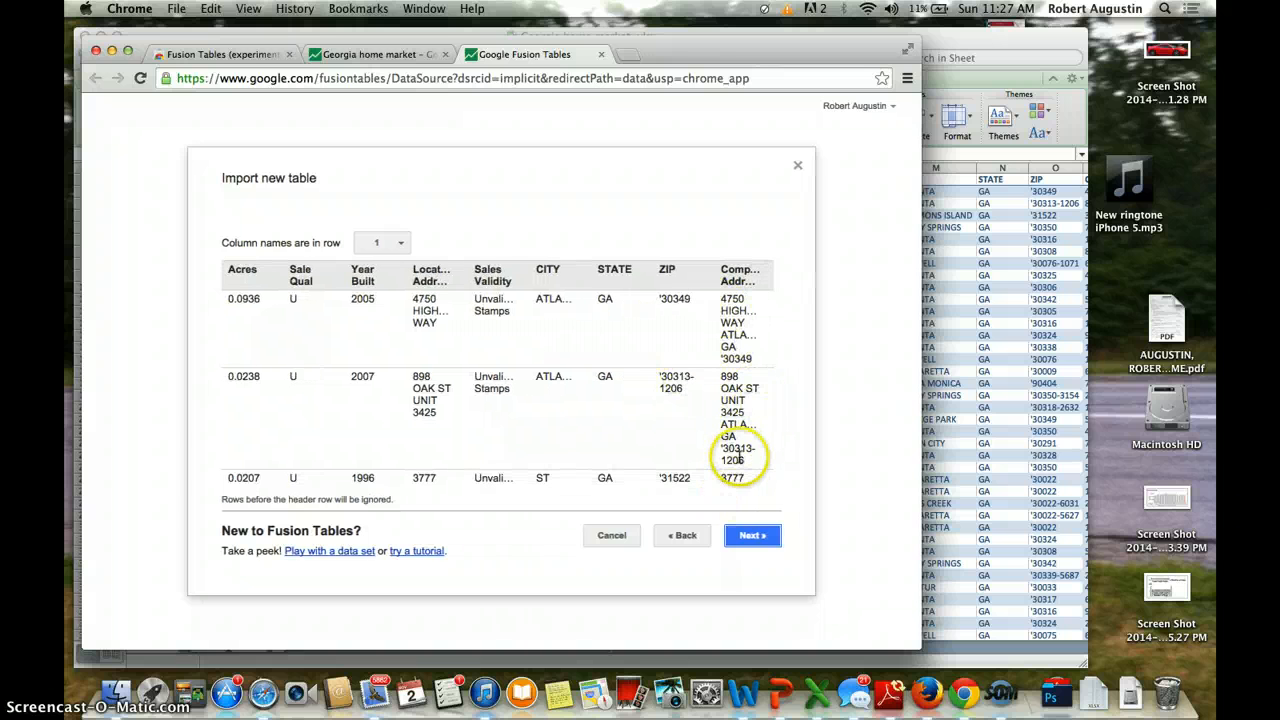
{"action": "scroll", "coordinate": [430, 380], "scroll_direction": "left", "scroll_amount": 10}
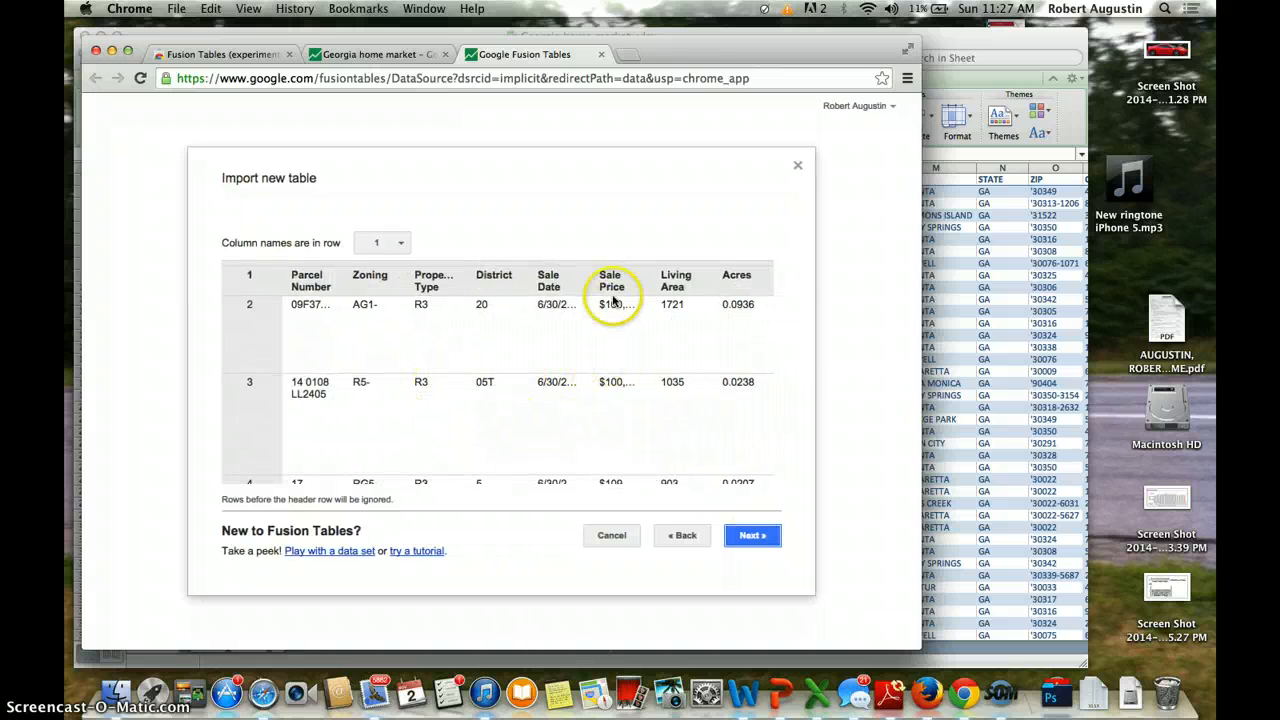
{"action": "scroll", "coordinate": [638, 428], "scroll_direction": "right", "scroll_amount": 5}
{"action": "scroll", "coordinate": [638, 428], "scroll_direction": "down", "scroll_amount": 2}
{"action": "scroll", "coordinate": [640, 430], "scroll_direction": "up", "scroll_amount": 2}
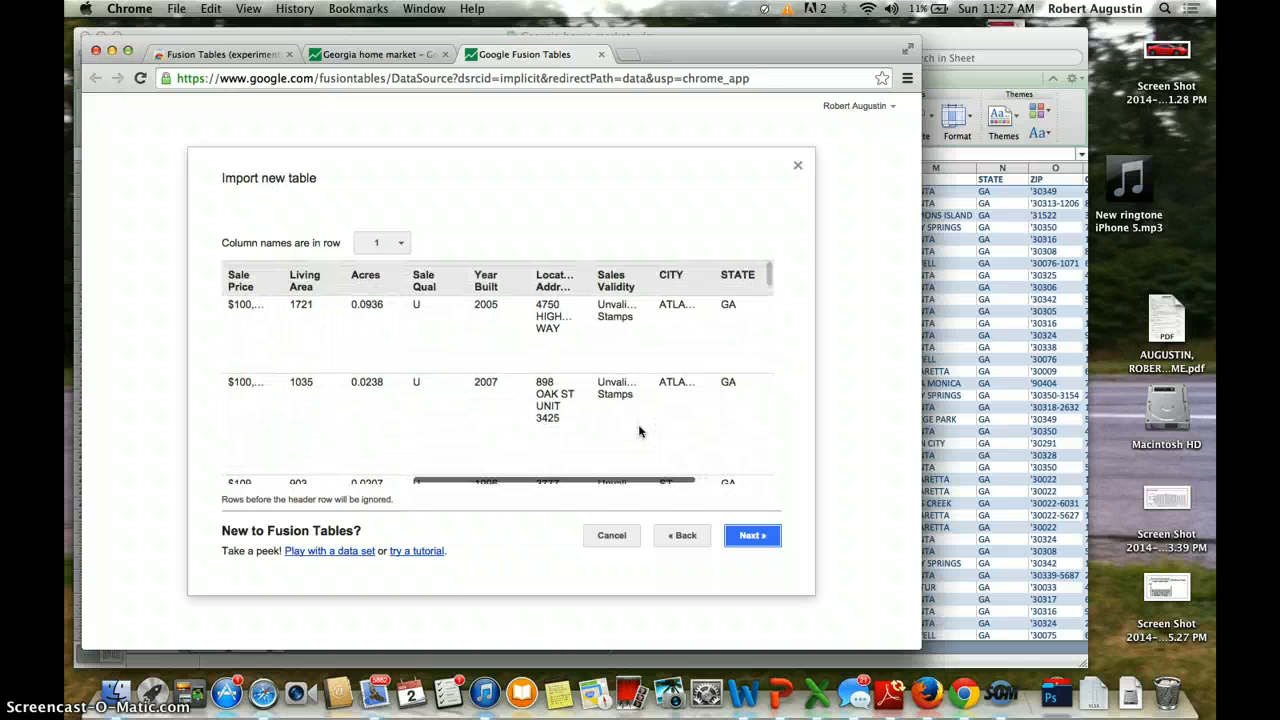
{"action": "scroll", "coordinate": [640, 430], "scroll_direction": "left", "scroll_amount": 5}
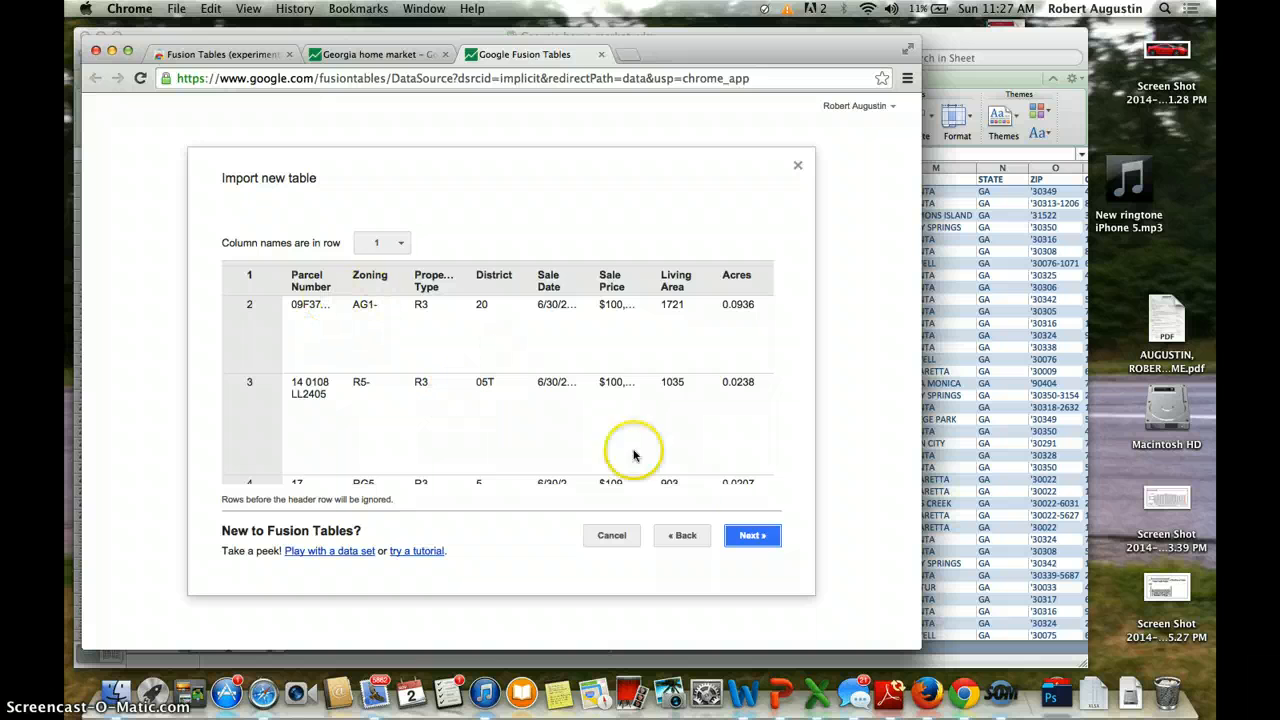
Step: Finish the import as 'Georgia home market' and scroll to the CITY and ZIP columns
{"action": "left_click", "coordinate": [755, 540]}
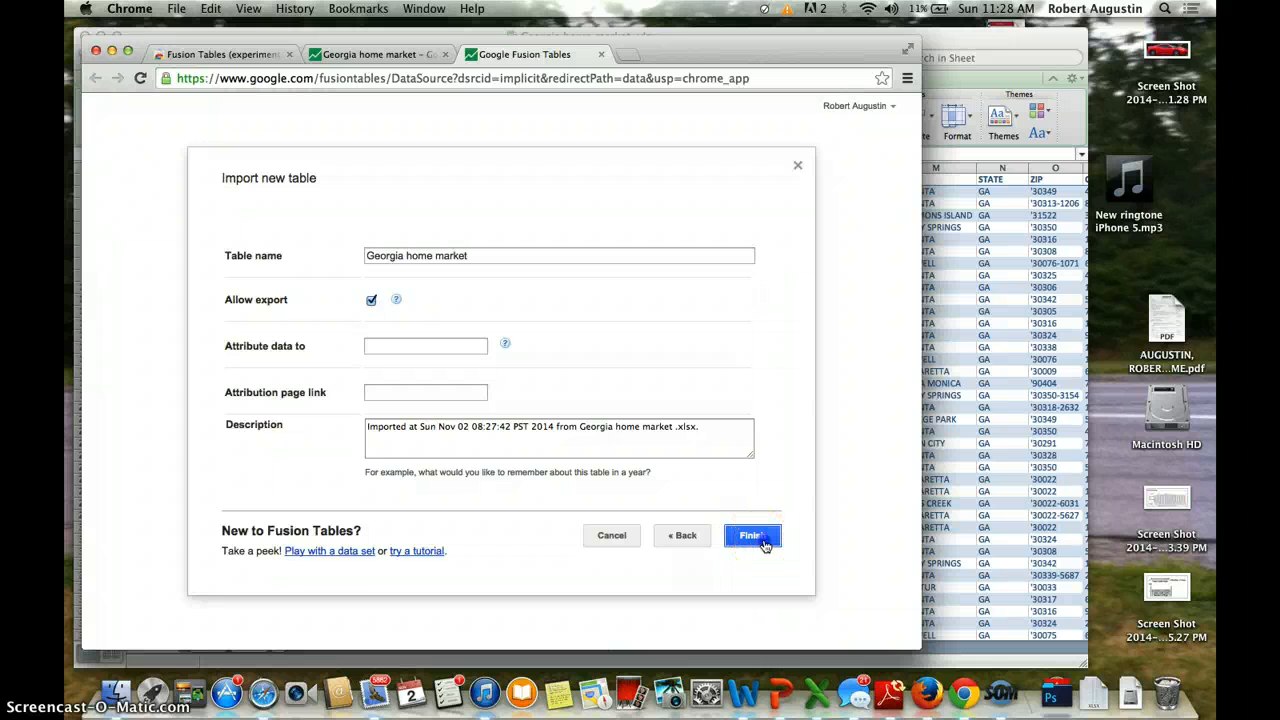
{"action": "left_click", "coordinate": [763, 543]}
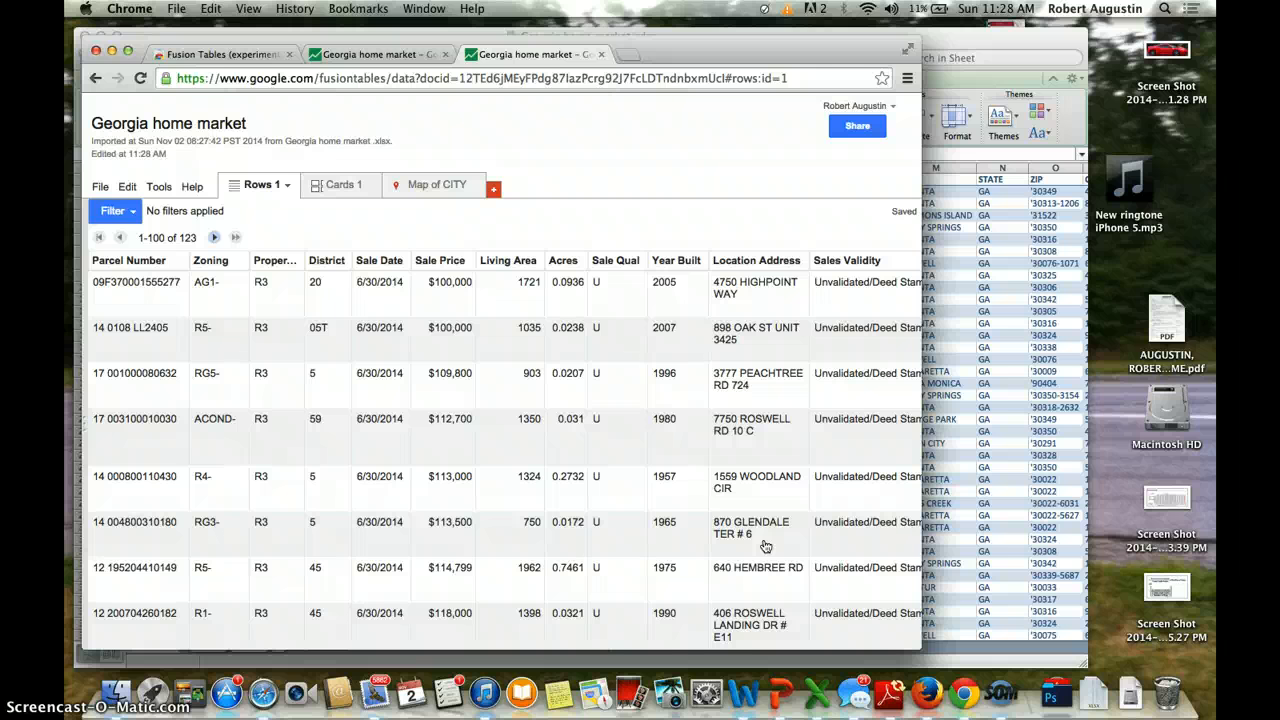
{"action": "scroll", "coordinate": [765, 545], "scroll_direction": "right", "scroll_amount": 5}
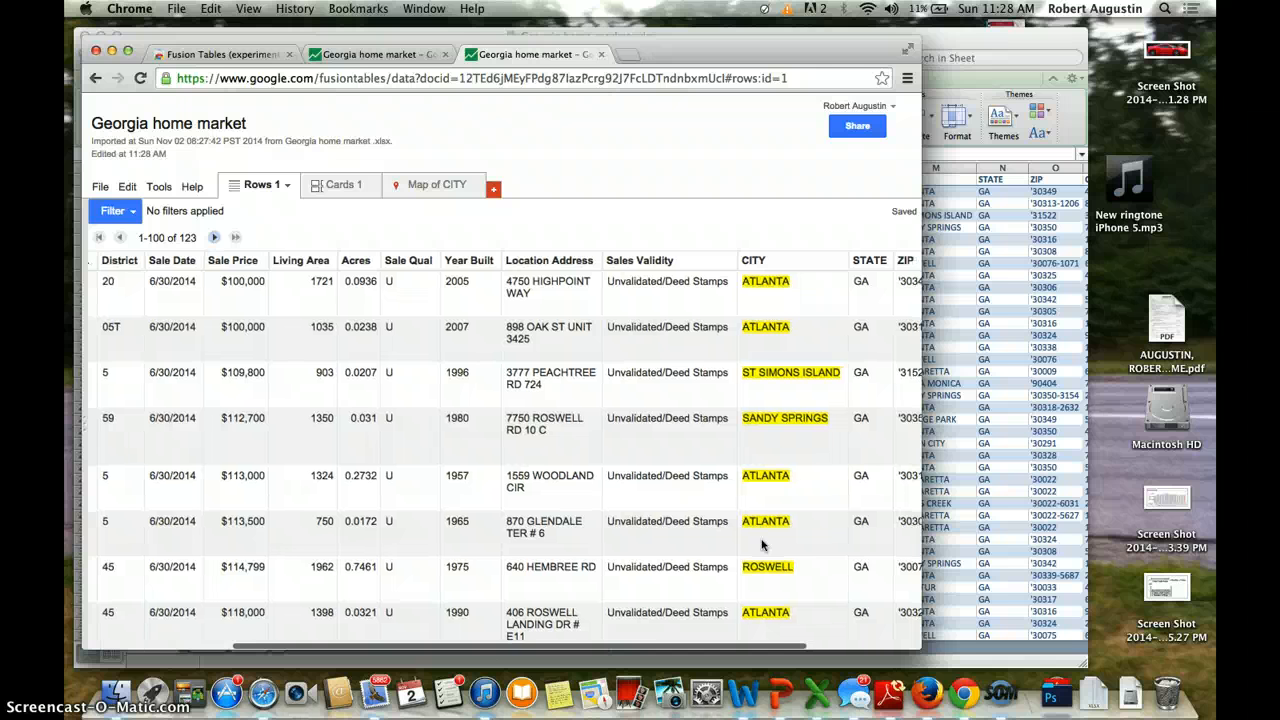
{"action": "scroll", "coordinate": [761, 545], "scroll_direction": "right", "scroll_amount": 2}
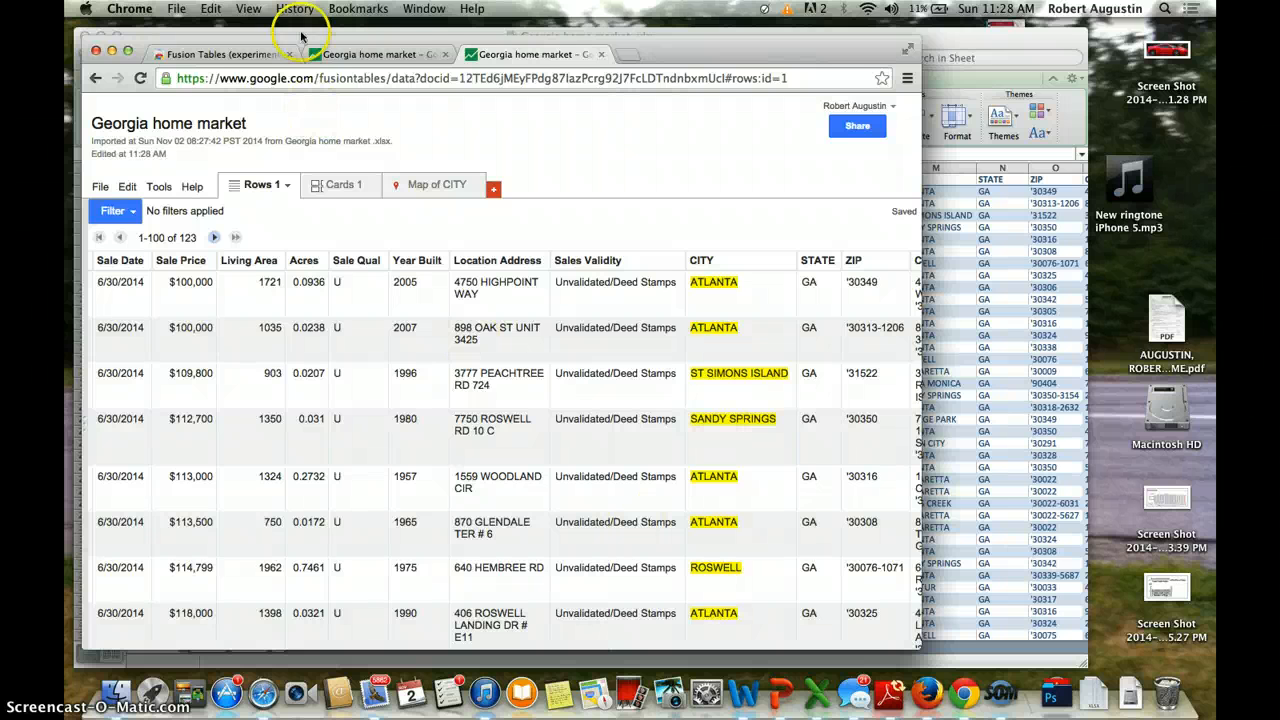
Step: Glance at the Map of CITY tab, then return to the table's Rows 1 view
{"action": "left_click", "coordinate": [384, 58]}
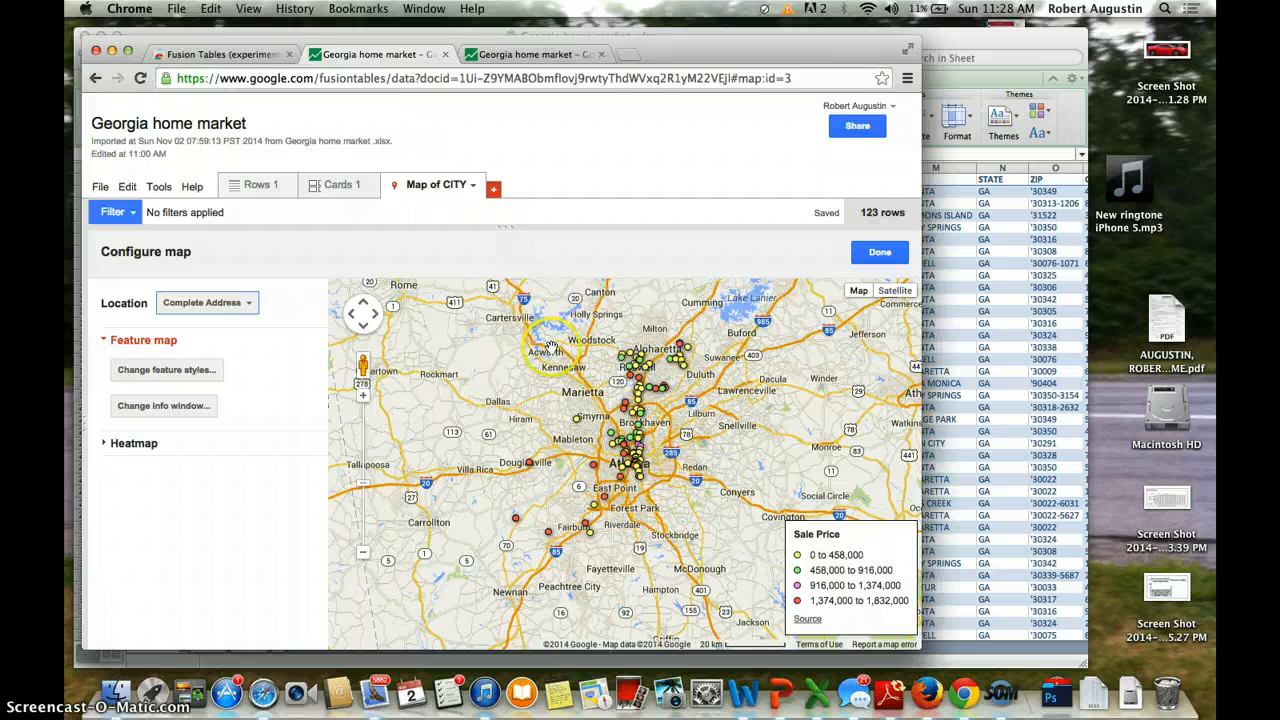
{"action": "left_click", "coordinate": [527, 57]}
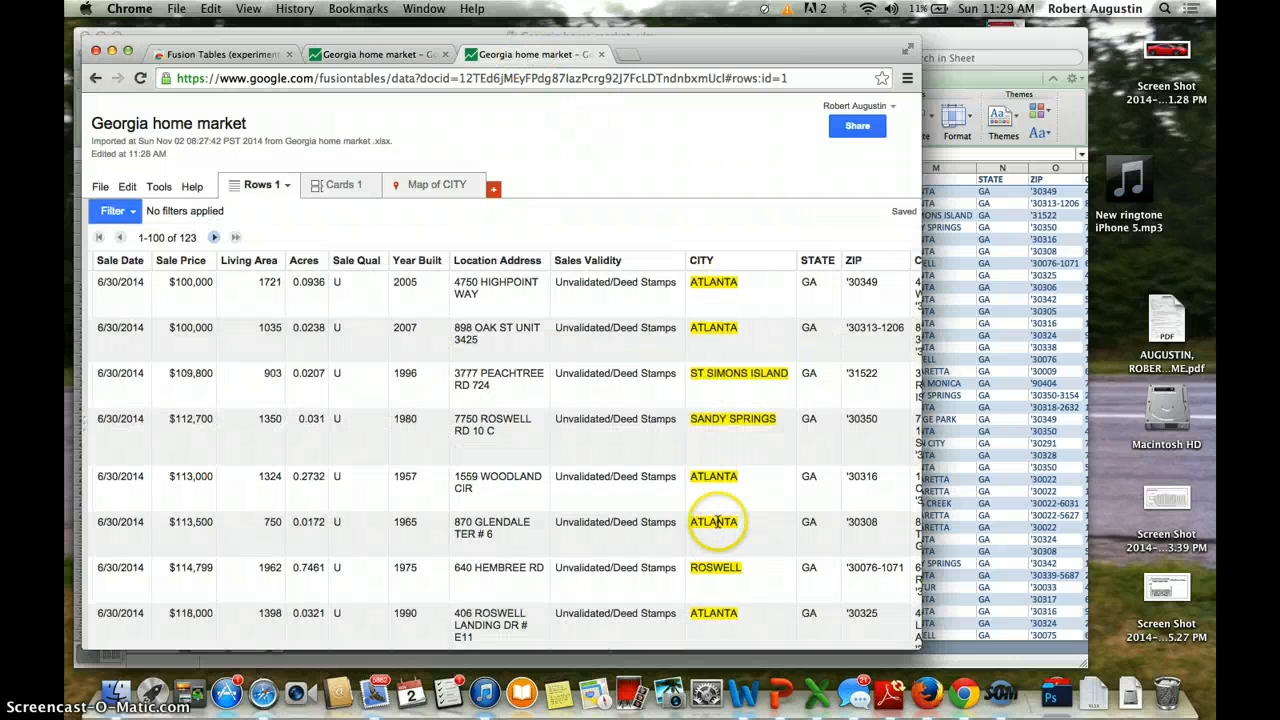
{"action": "scroll", "coordinate": [785, 518], "scroll_direction": "right", "scroll_amount": 3}
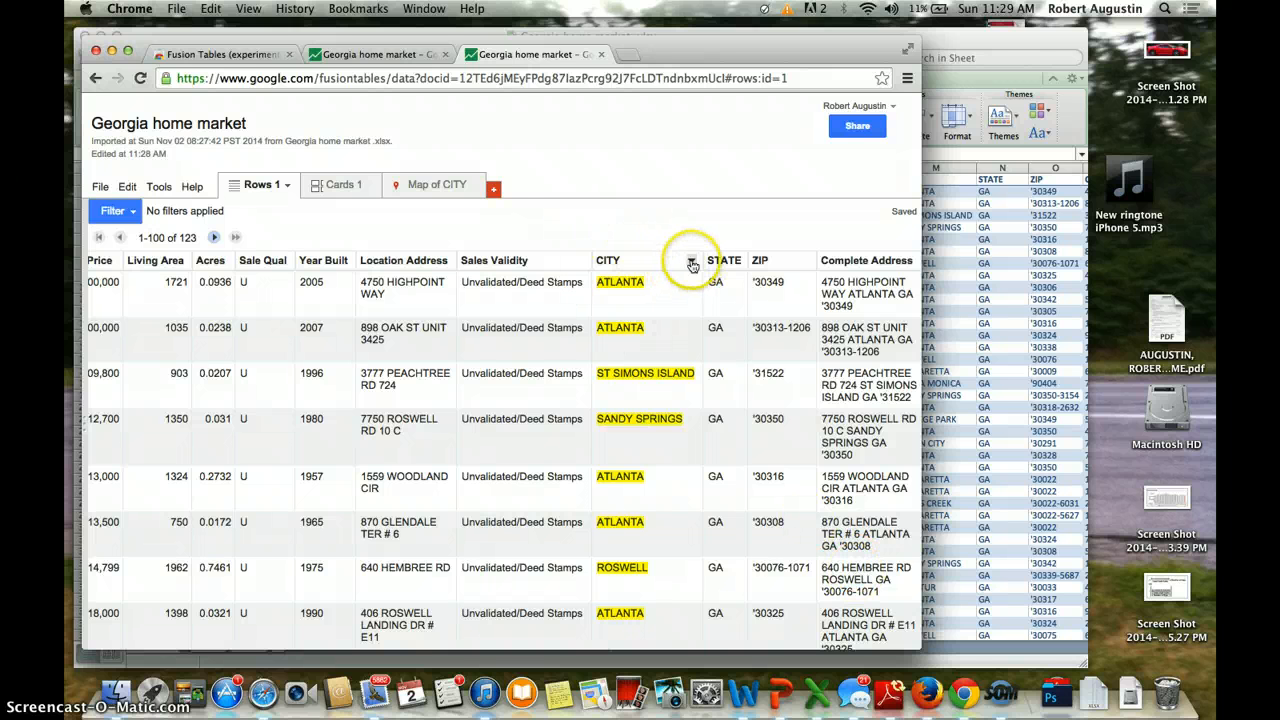
Step: Change the CITY column's type to Text
{"action": "left_click", "coordinate": [691, 262]}
{"action": "left_click", "coordinate": [686, 277]}
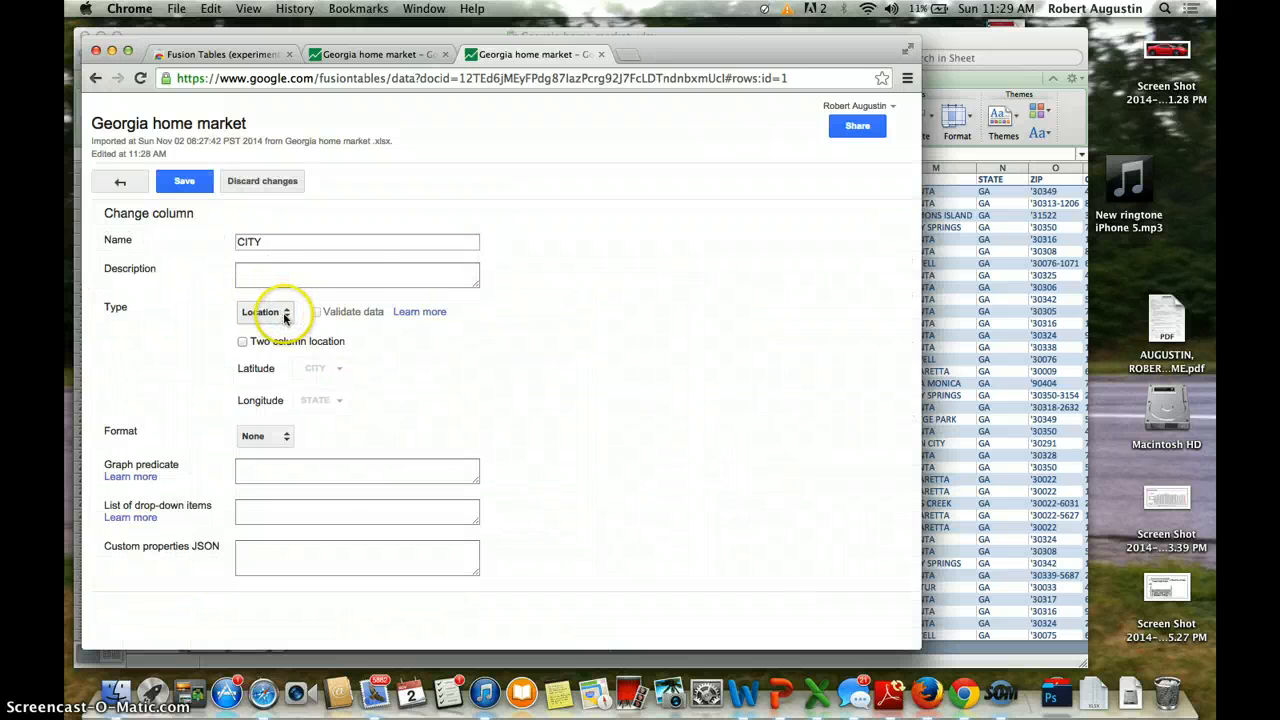
{"action": "left_click", "coordinate": [286, 314]}
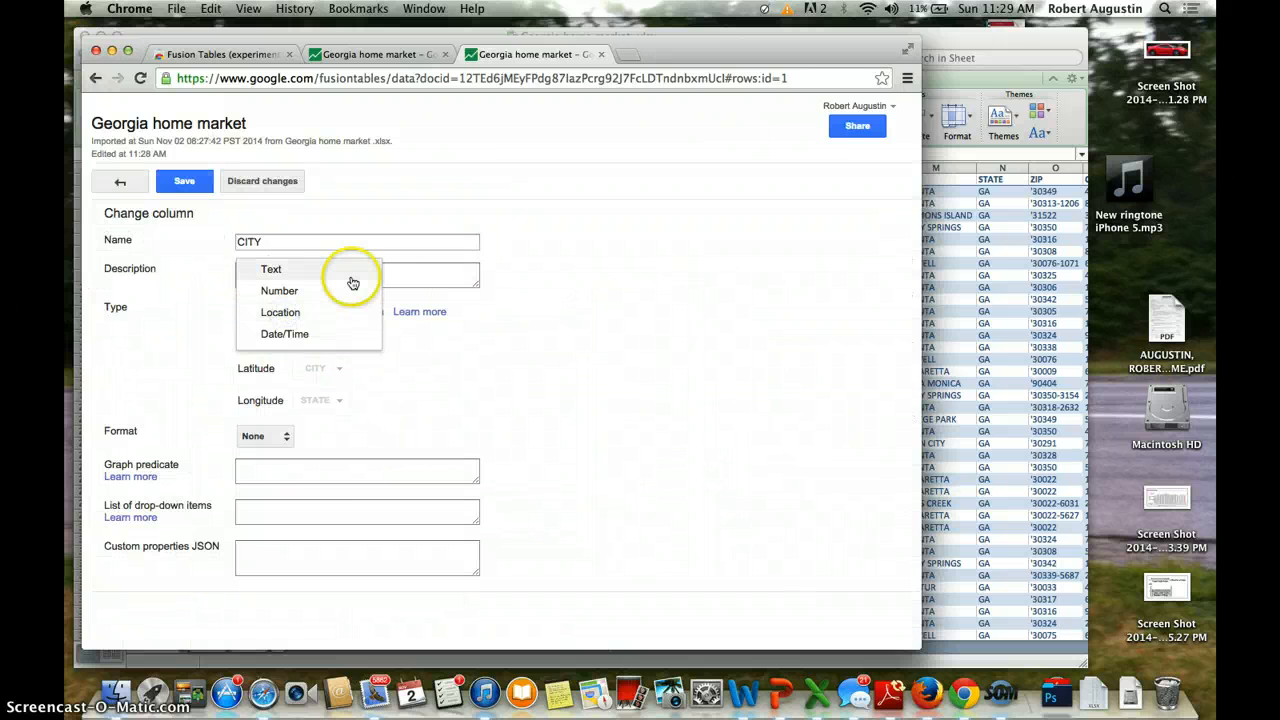
{"action": "left_click", "coordinate": [352, 281]}
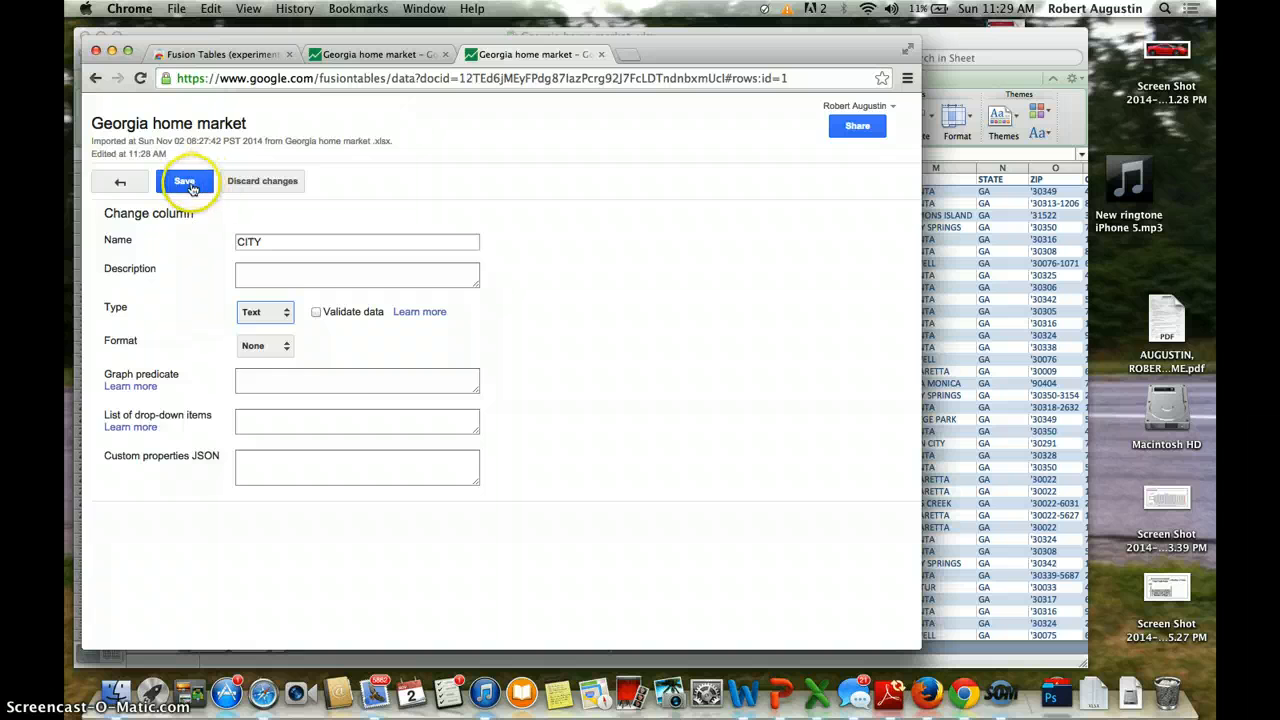
{"action": "left_click", "coordinate": [185, 182]}
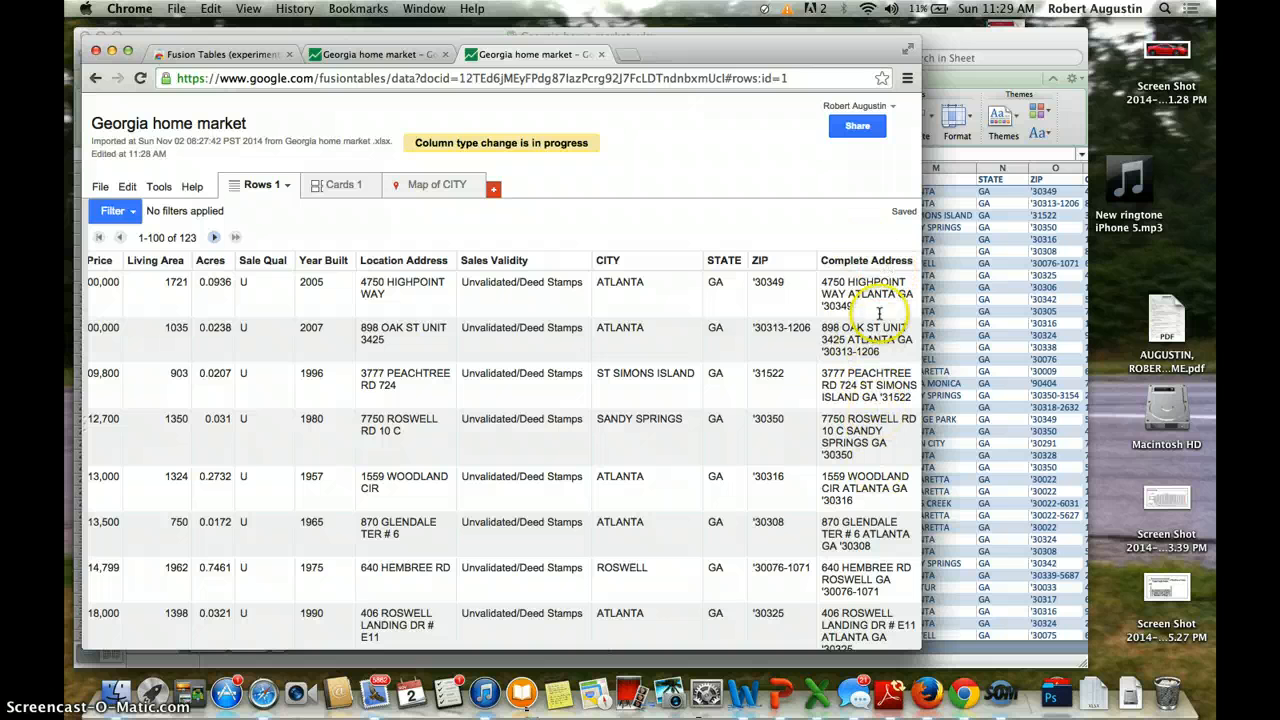
Step: Change the Complete Address column's type to Location
{"action": "left_click", "coordinate": [912, 262]}
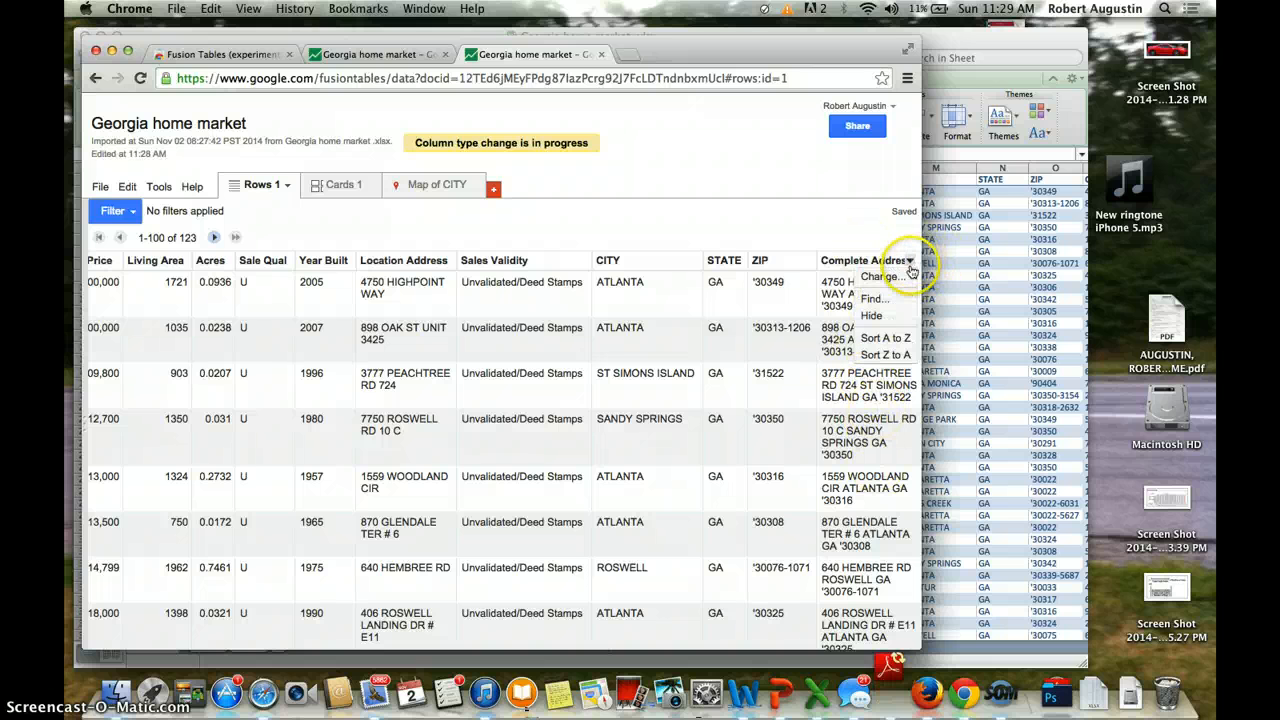
{"action": "left_click", "coordinate": [897, 283]}
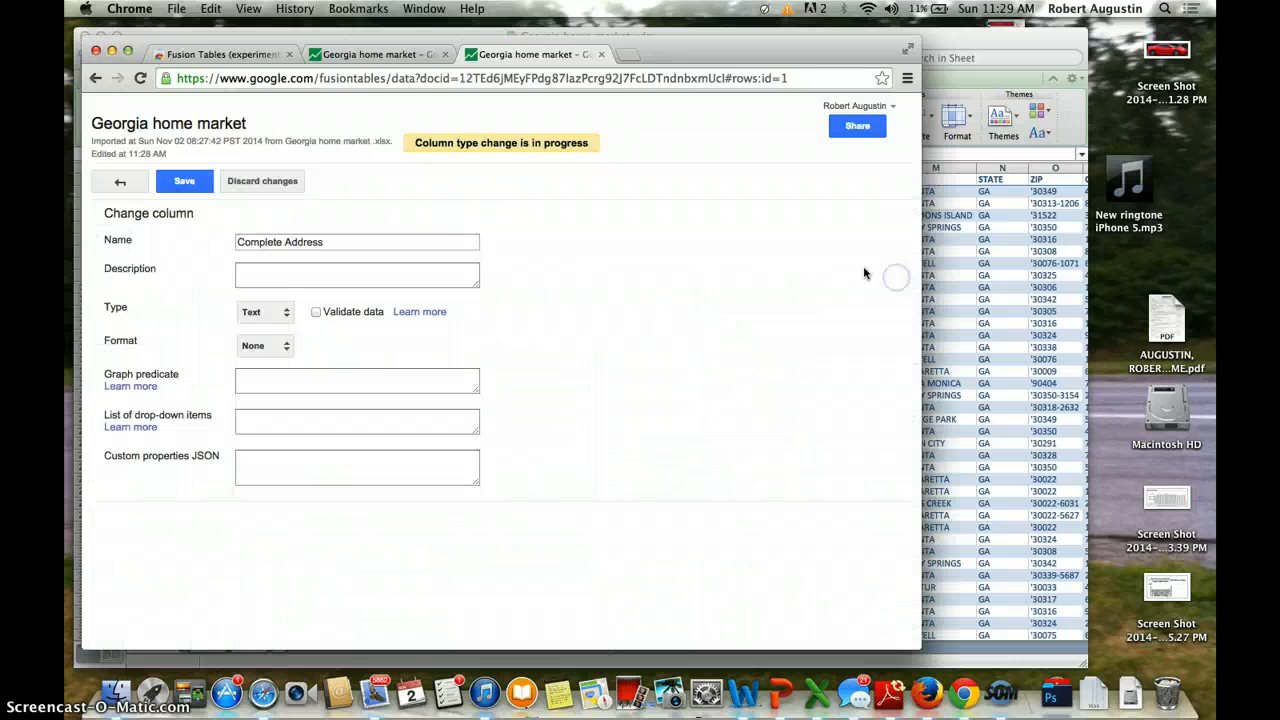
{"action": "left_click", "coordinate": [252, 311]}
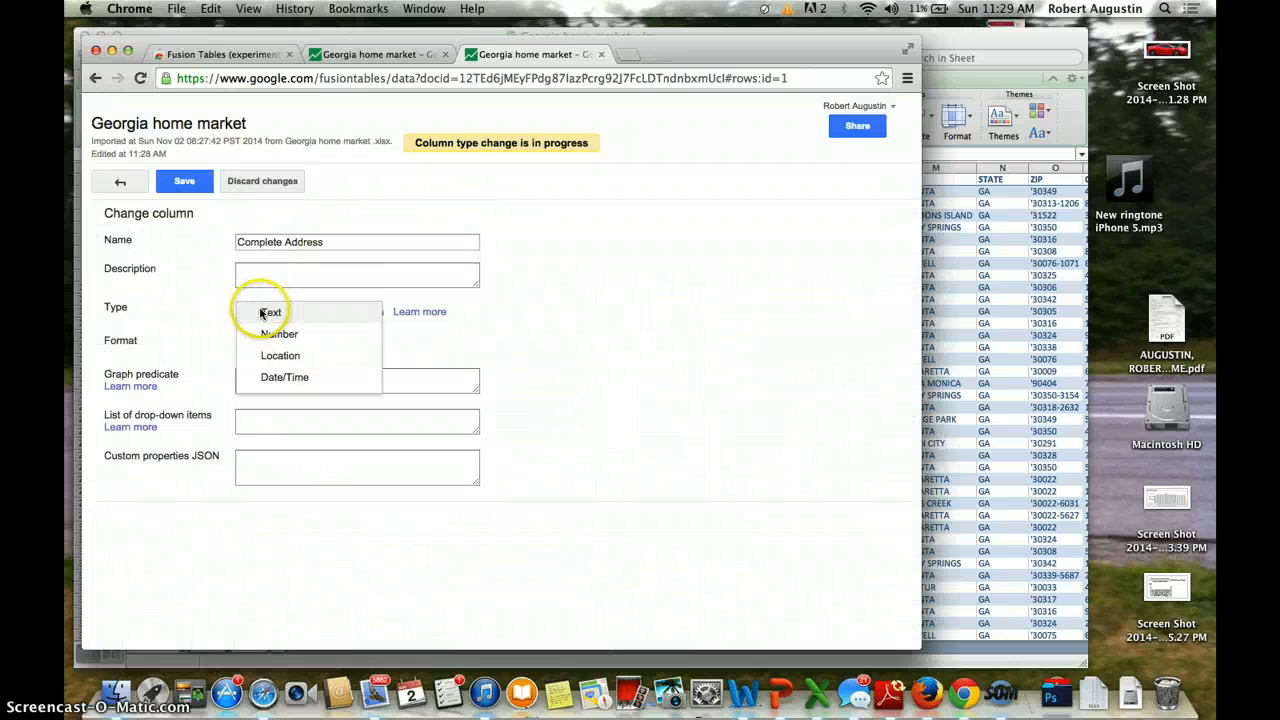
{"action": "left_click", "coordinate": [283, 355]}
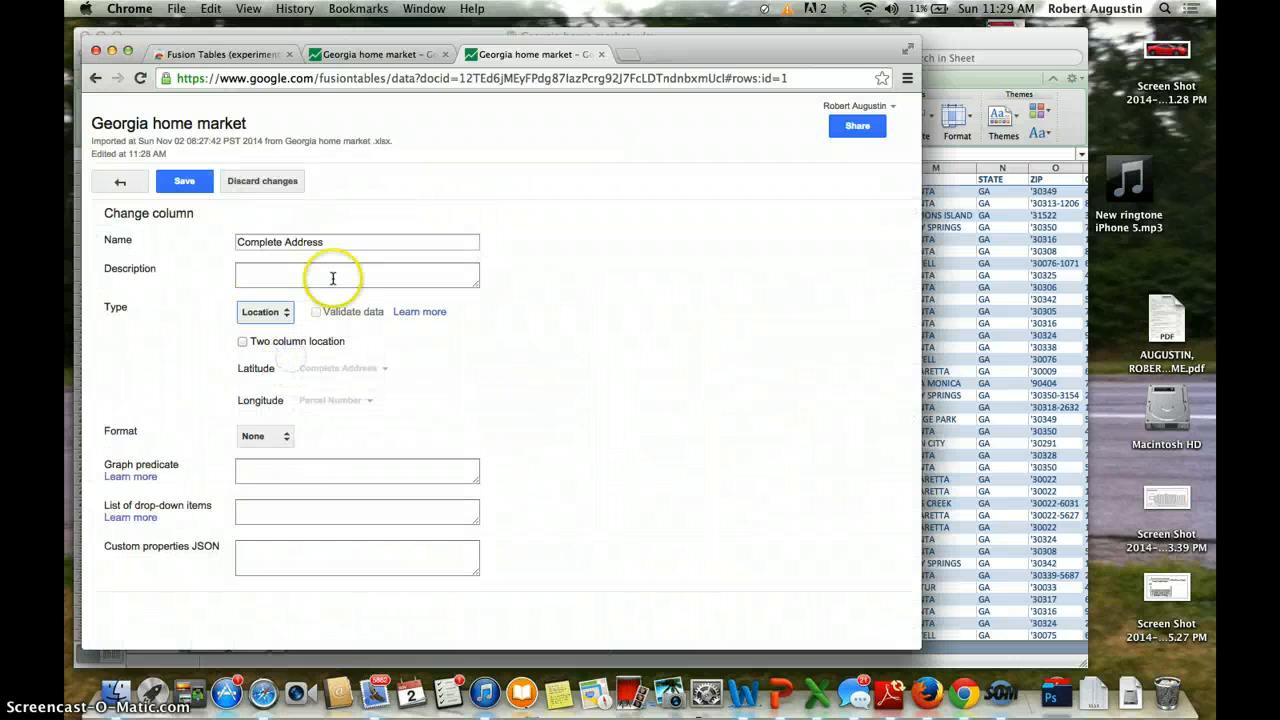
{"action": "left_click", "coordinate": [199, 184]}
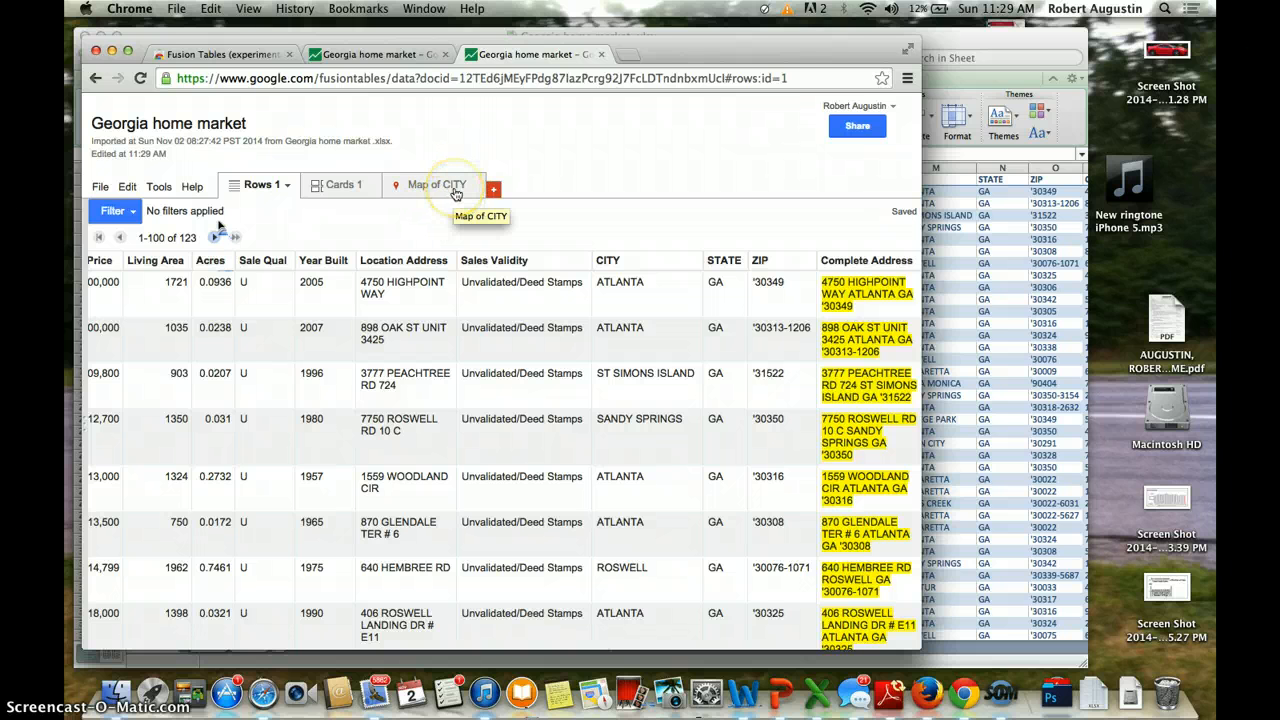
Step: Geocode the Complete Address column on the map with location hint 'Georgia'
{"action": "left_click", "coordinate": [454, 195]}
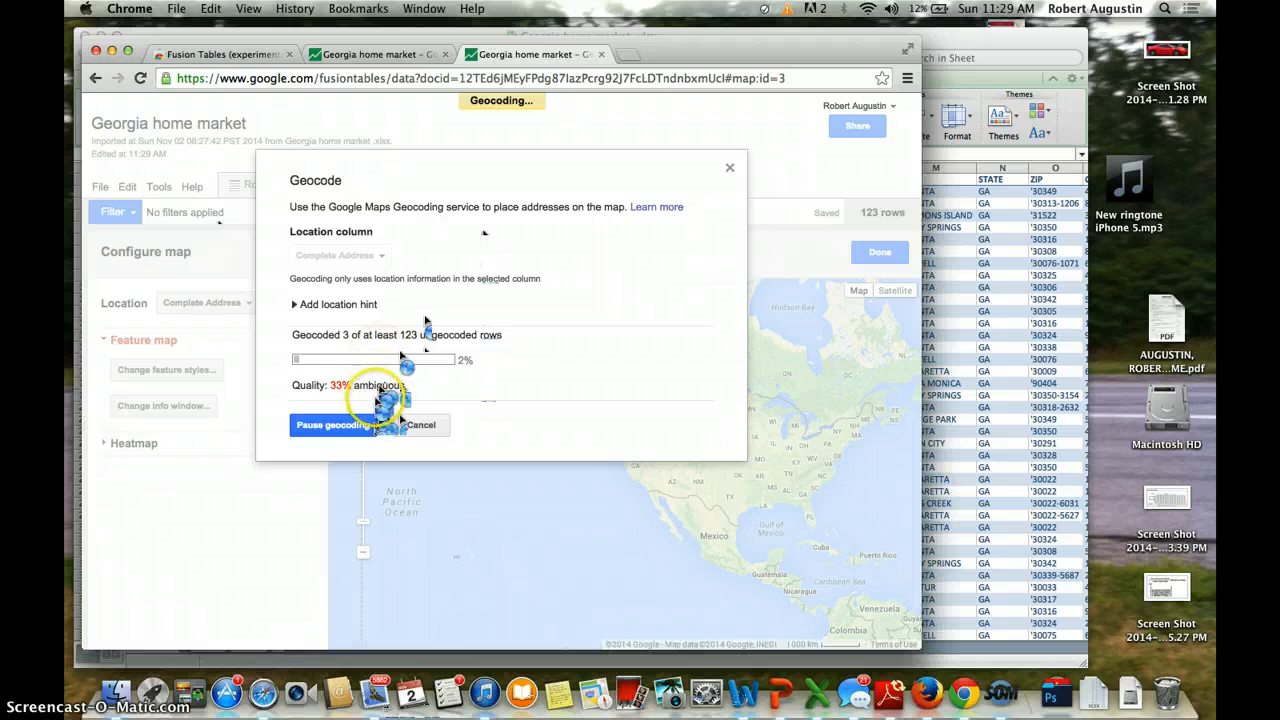
{"action": "left_click", "coordinate": [365, 424]}
{"action": "left_click", "coordinate": [373, 258]}
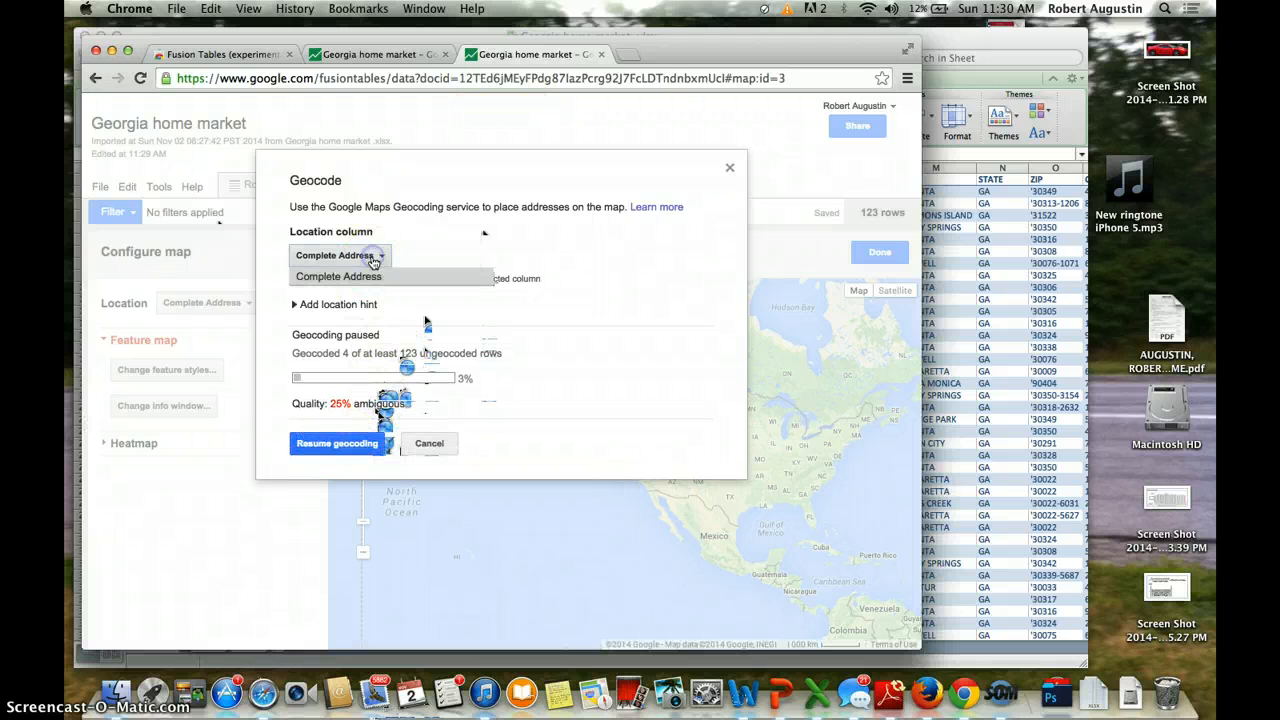
{"action": "left_click", "coordinate": [373, 277]}
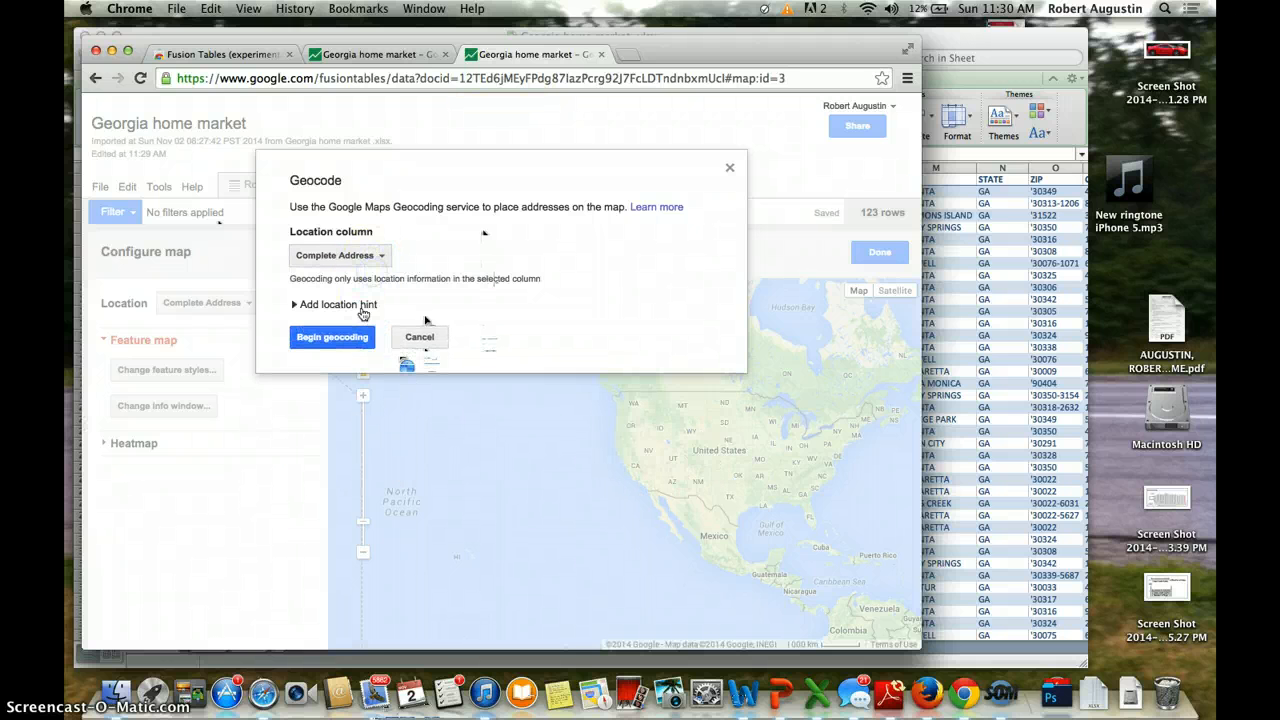
{"action": "left_click", "coordinate": [341, 312]}
{"action": "left_click", "coordinate": [348, 325]}
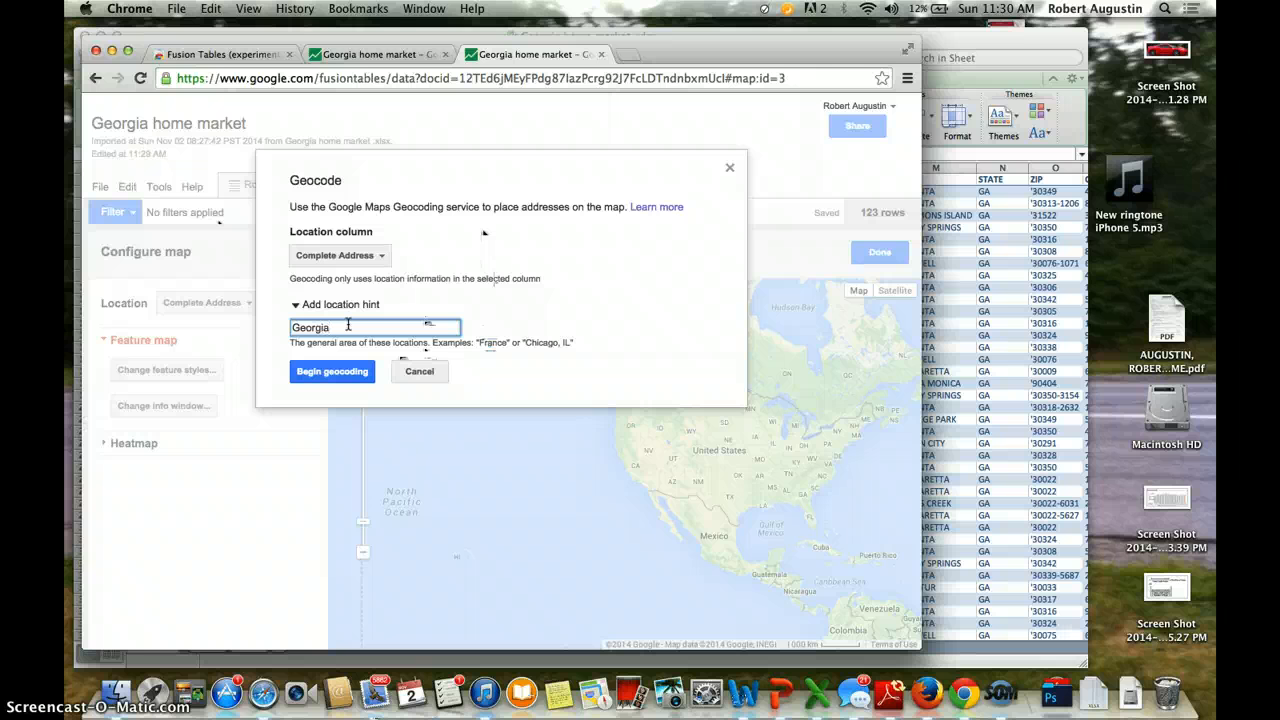
{"action": "left_click", "coordinate": [352, 375]}
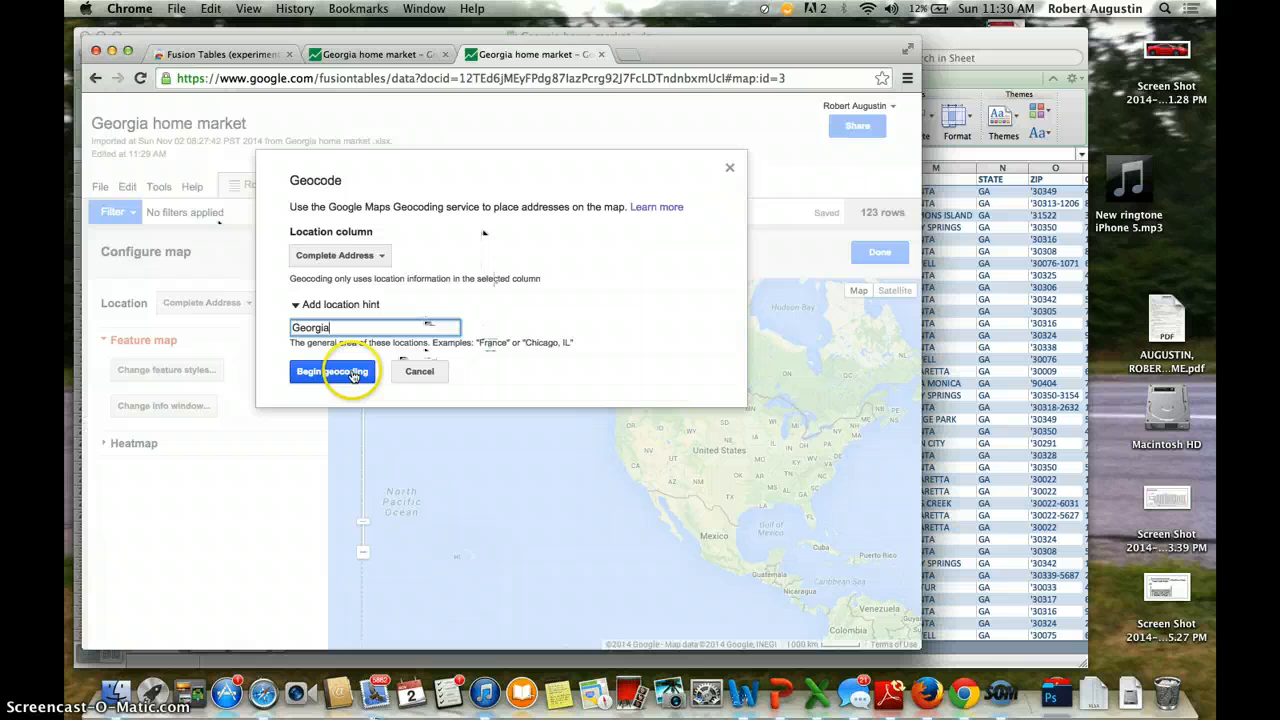
{"action": "left_click", "coordinate": [355, 376]}
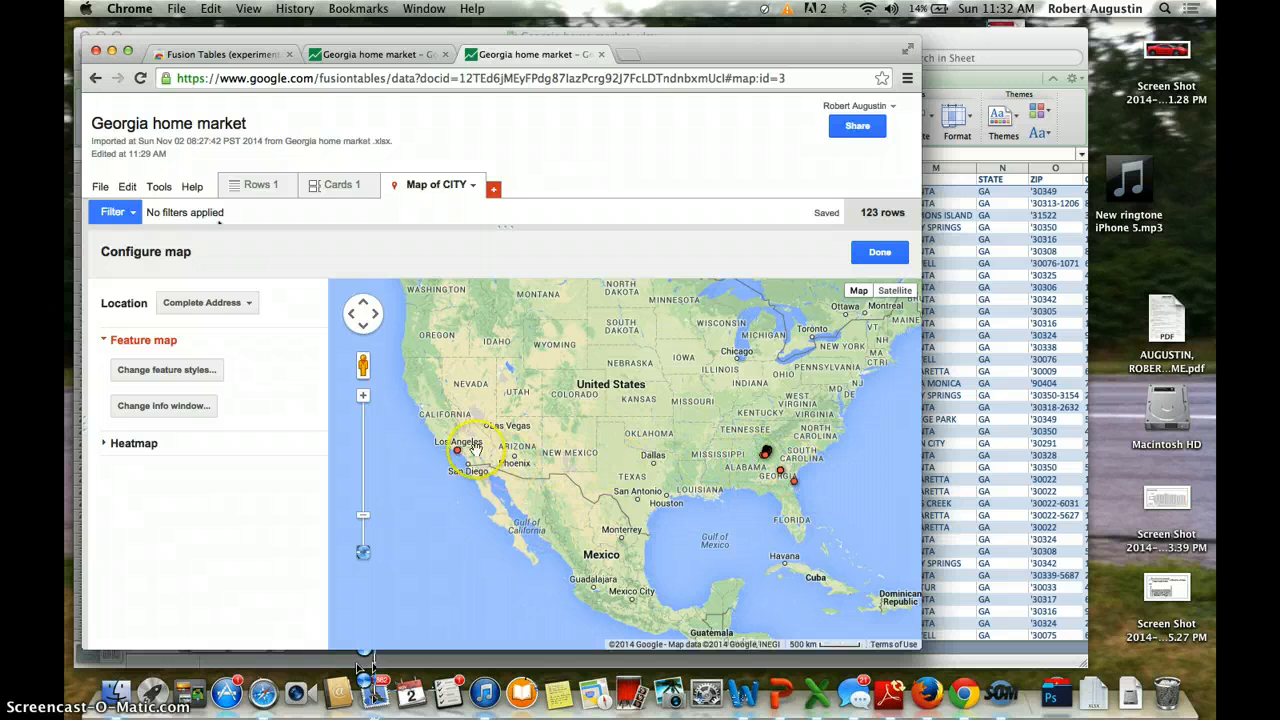
Step: Zoom and pan from the whole US down to north Atlanta around Sandy Springs and Dunwoody
{"action": "left_click", "coordinate": [363, 398]}
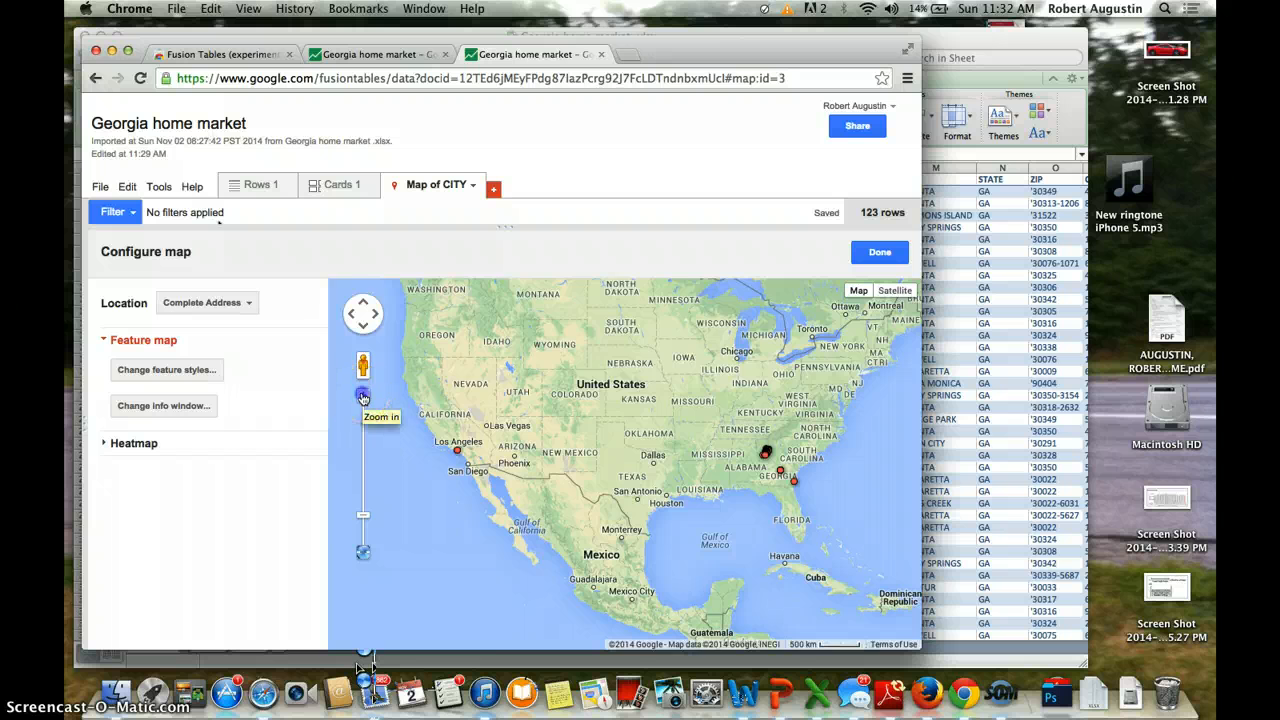
{"action": "left_click_drag", "start_coordinate": [488, 454], "coordinate": [328, 517]}
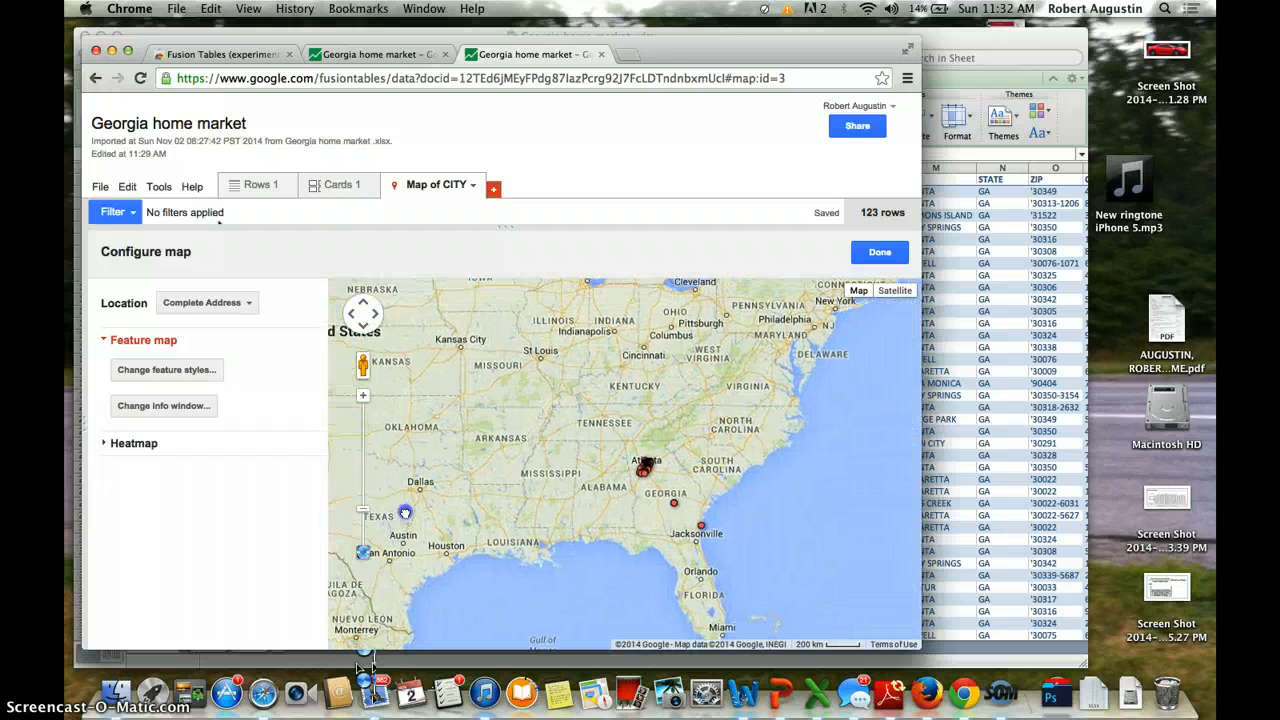
{"action": "left_click", "coordinate": [363, 404]}
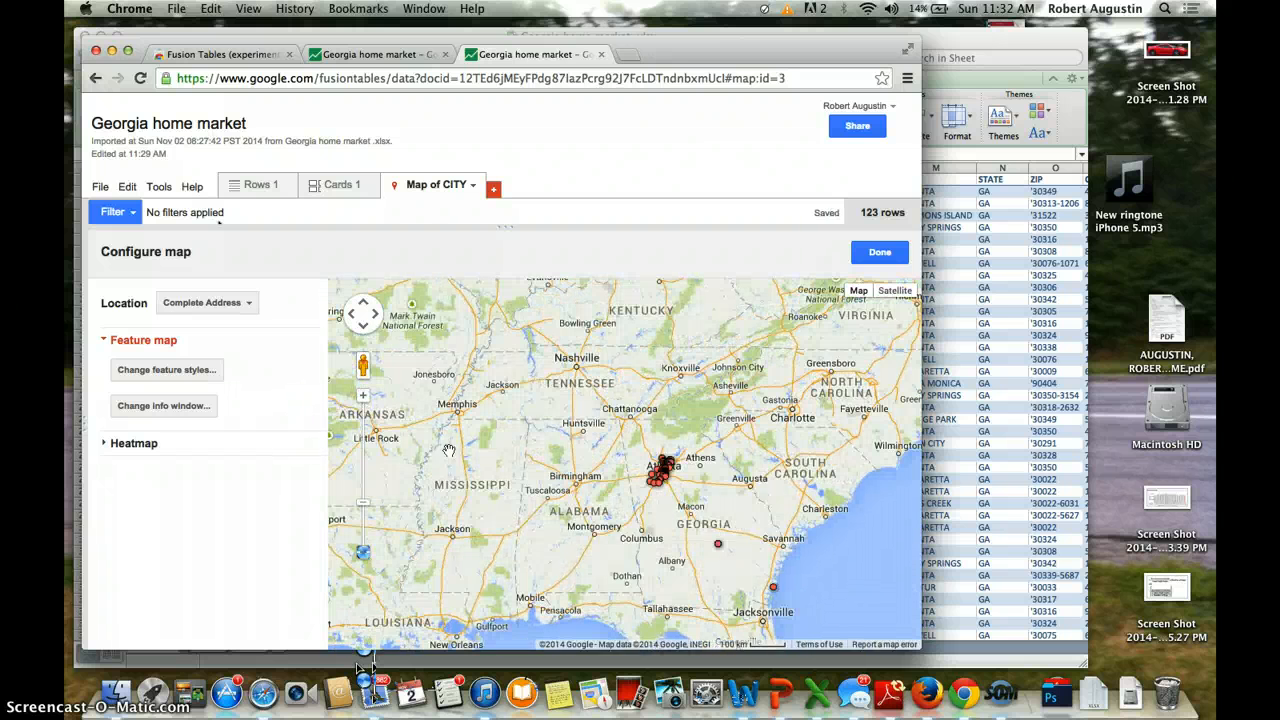
{"action": "left_click_drag", "start_coordinate": [652, 560], "coordinate": [519, 491]}
{"action": "left_click", "coordinate": [365, 397]}
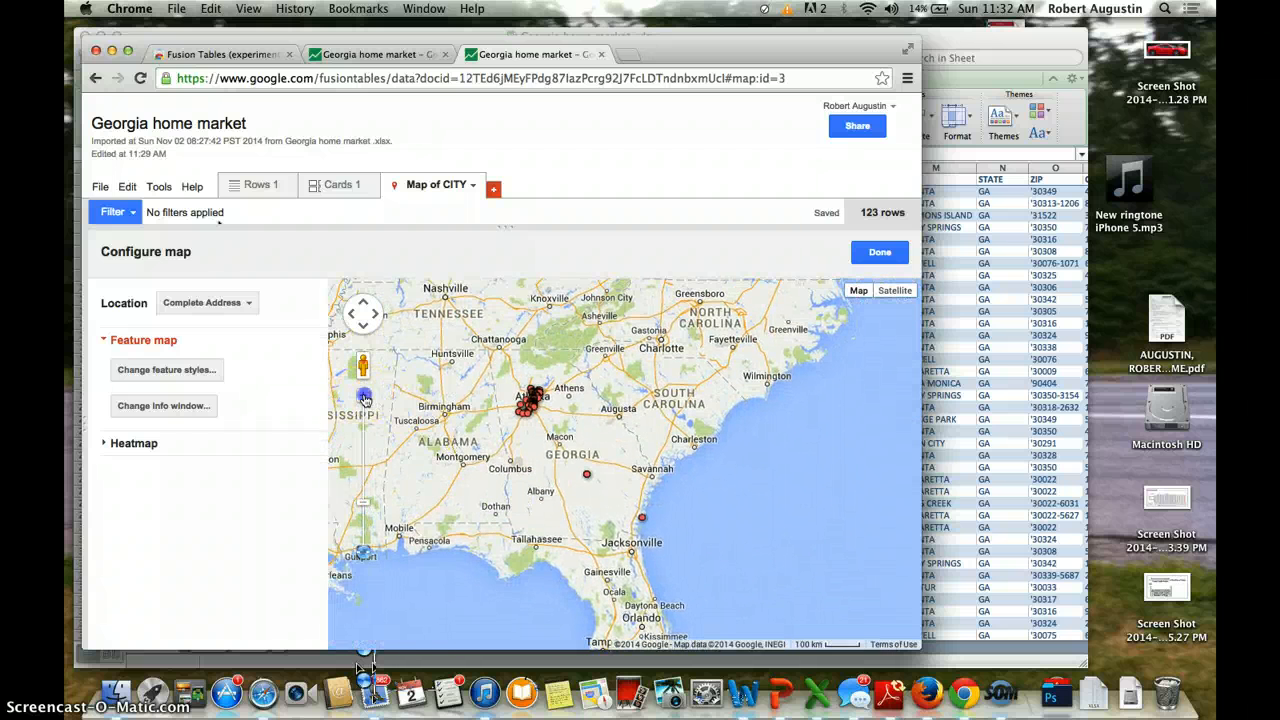
{"action": "left_click_drag", "start_coordinate": [534, 497], "coordinate": [584, 544]}
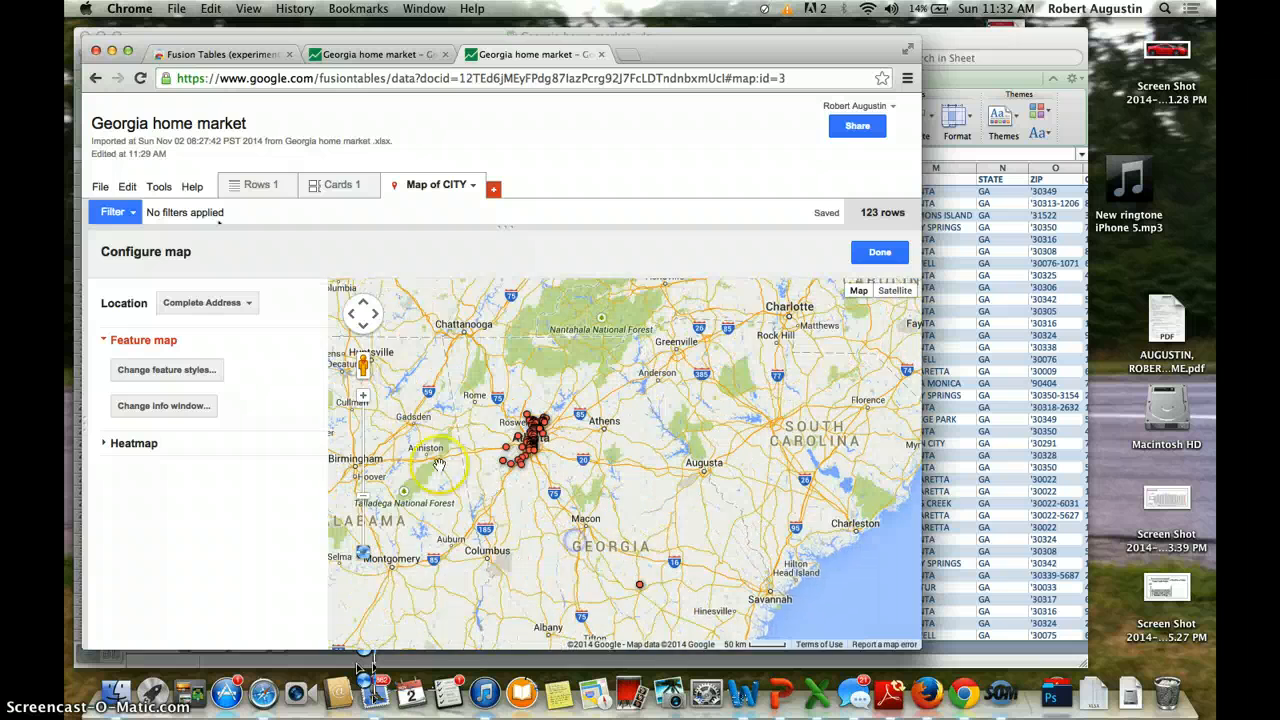
{"action": "double_click", "coordinate": [364, 397]}
{"action": "left_click_drag", "start_coordinate": [499, 456], "coordinate": [865, 550]}
{"action": "left_click", "coordinate": [365, 397]}
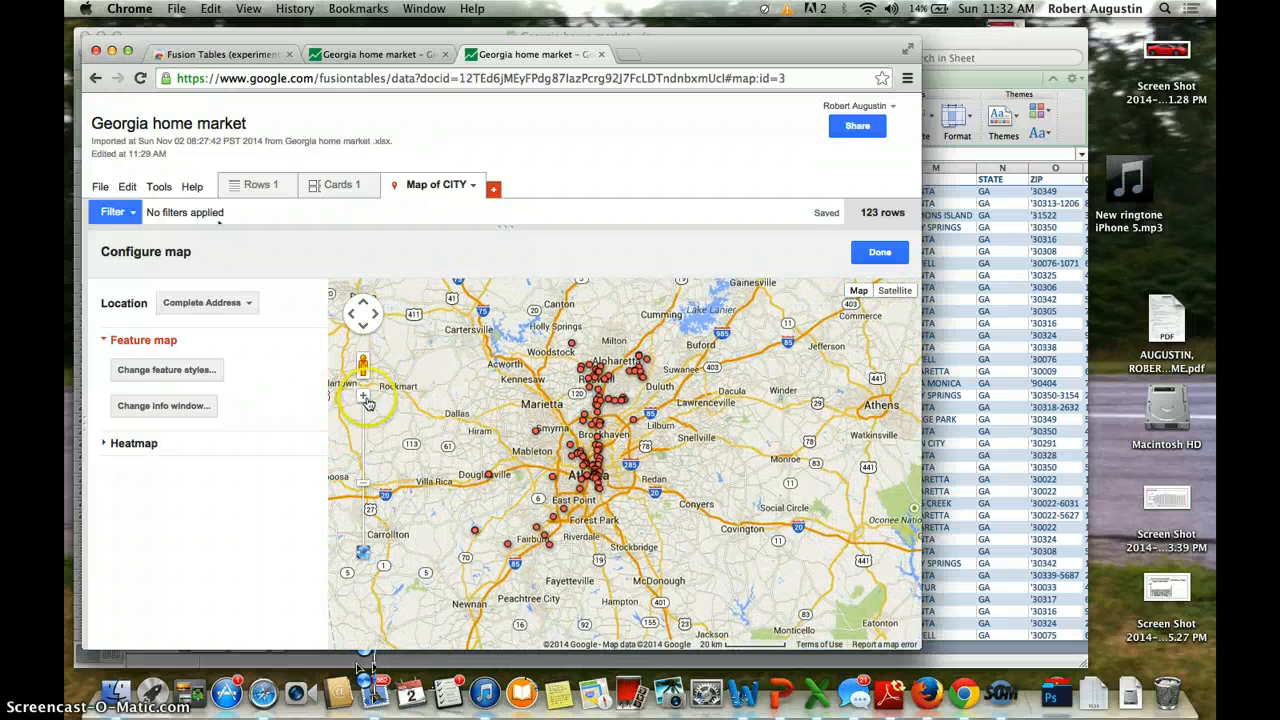
{"action": "double_click", "coordinate": [465, 432]}
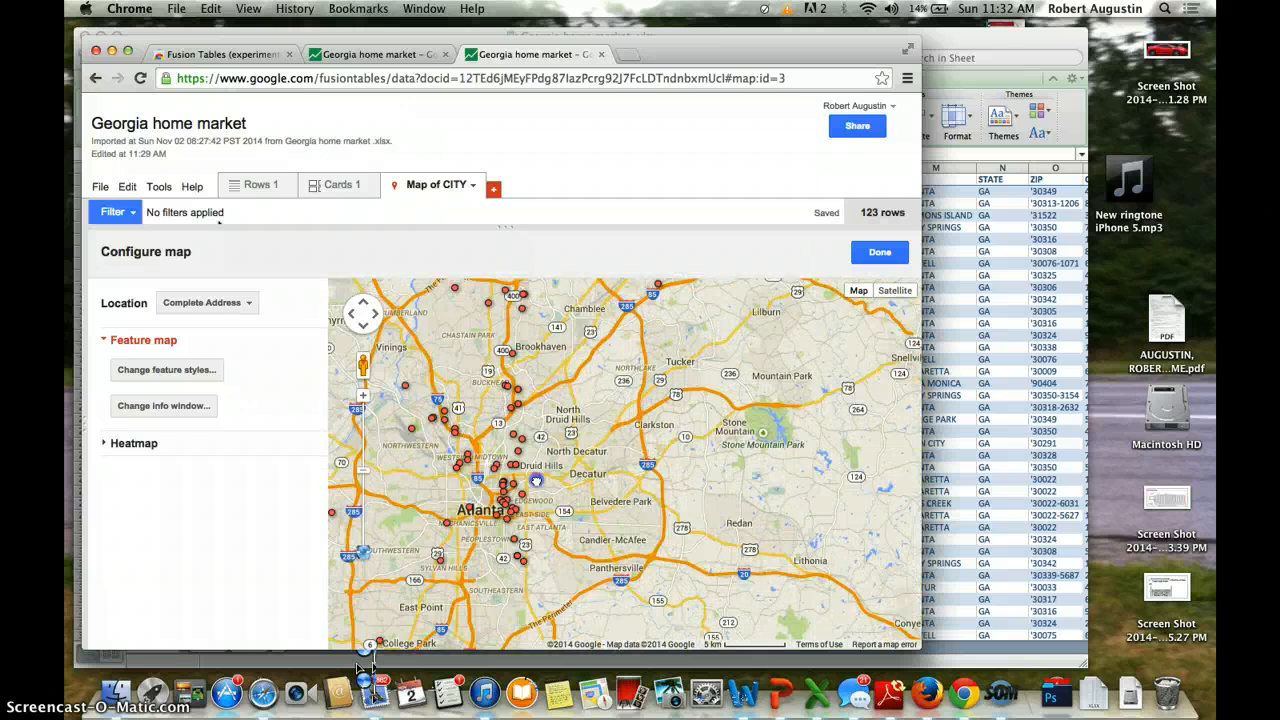
{"action": "left_click_drag", "start_coordinate": [519, 327], "coordinate": [619, 403]}
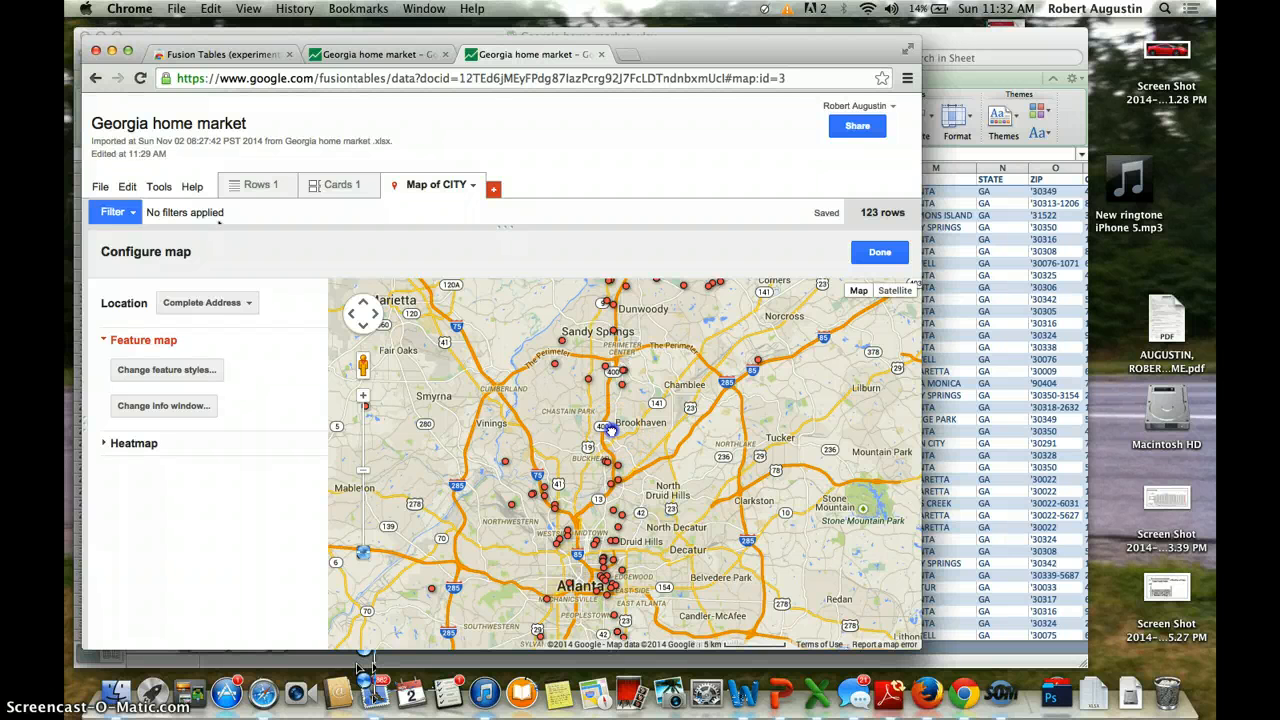
Step: Open a home sale's parcel details window at its marker, then close it again
{"action": "left_click", "coordinate": [610, 429]}
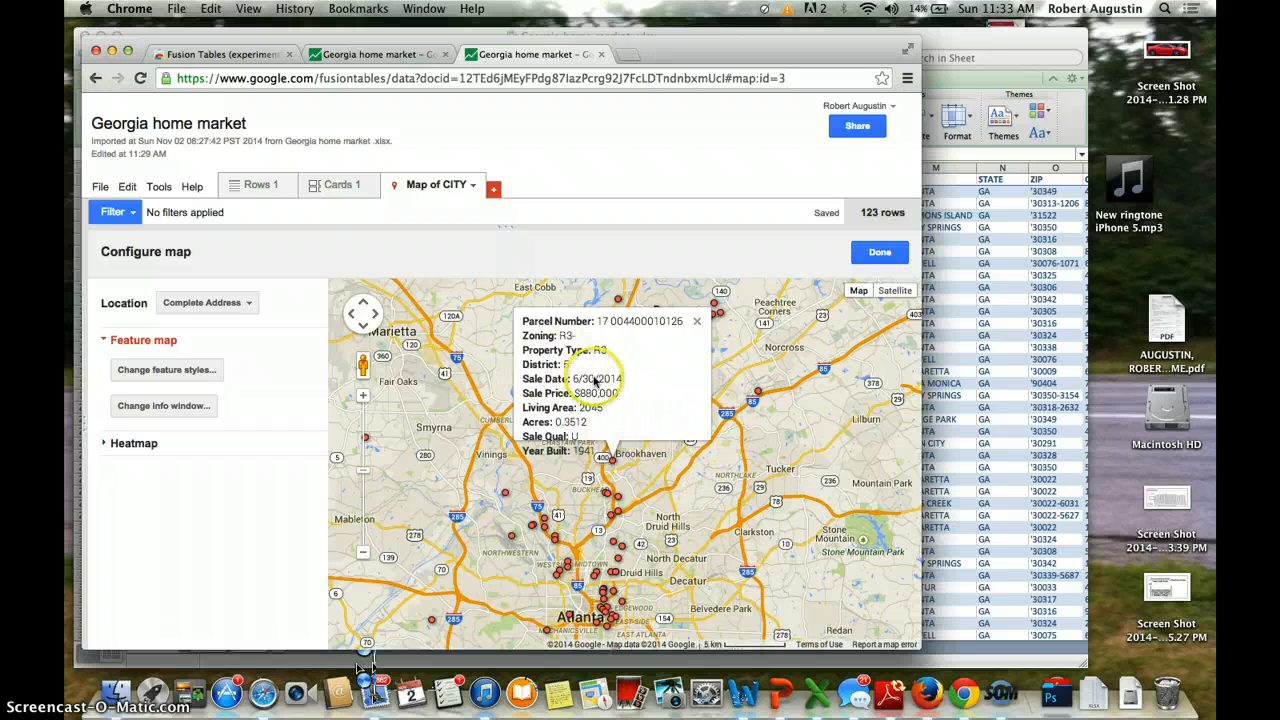
{"action": "left_click", "coordinate": [700, 321]}
{"action": "scroll", "coordinate": [617, 470], "scroll_direction": "up", "scroll_amount": 2}
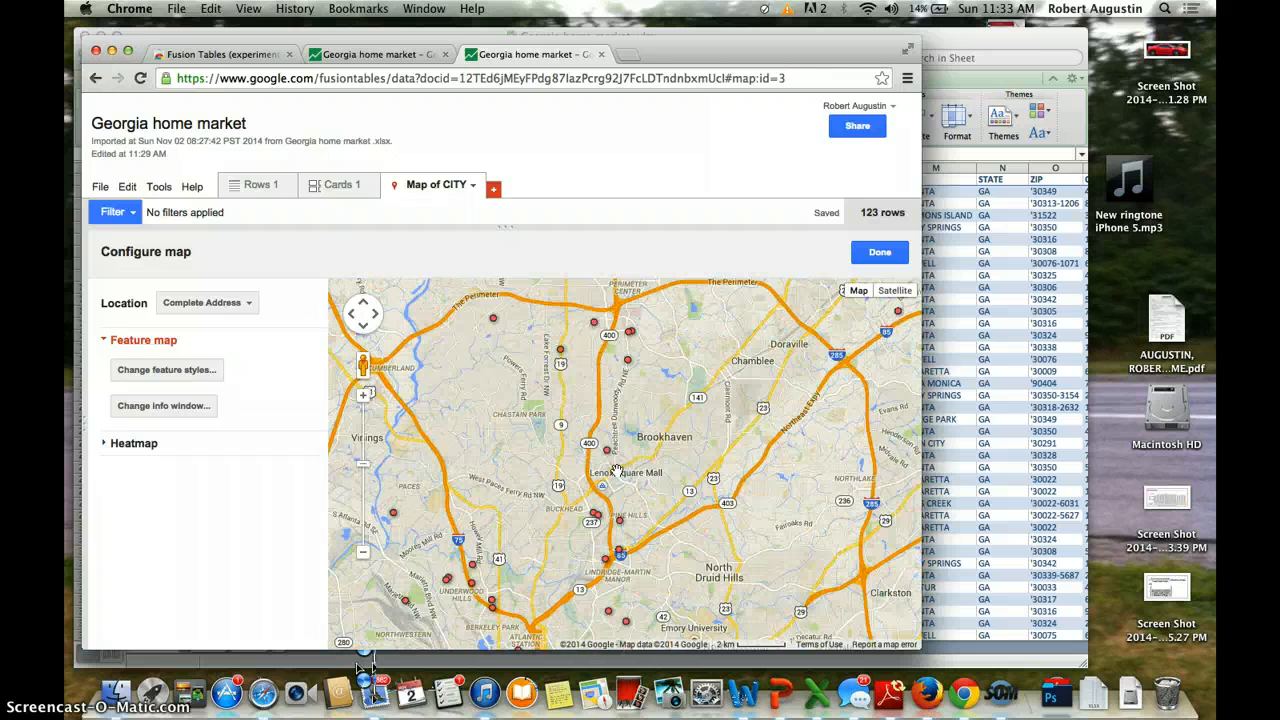
{"action": "scroll", "coordinate": [609, 459], "scroll_direction": "up", "scroll_amount": 2}
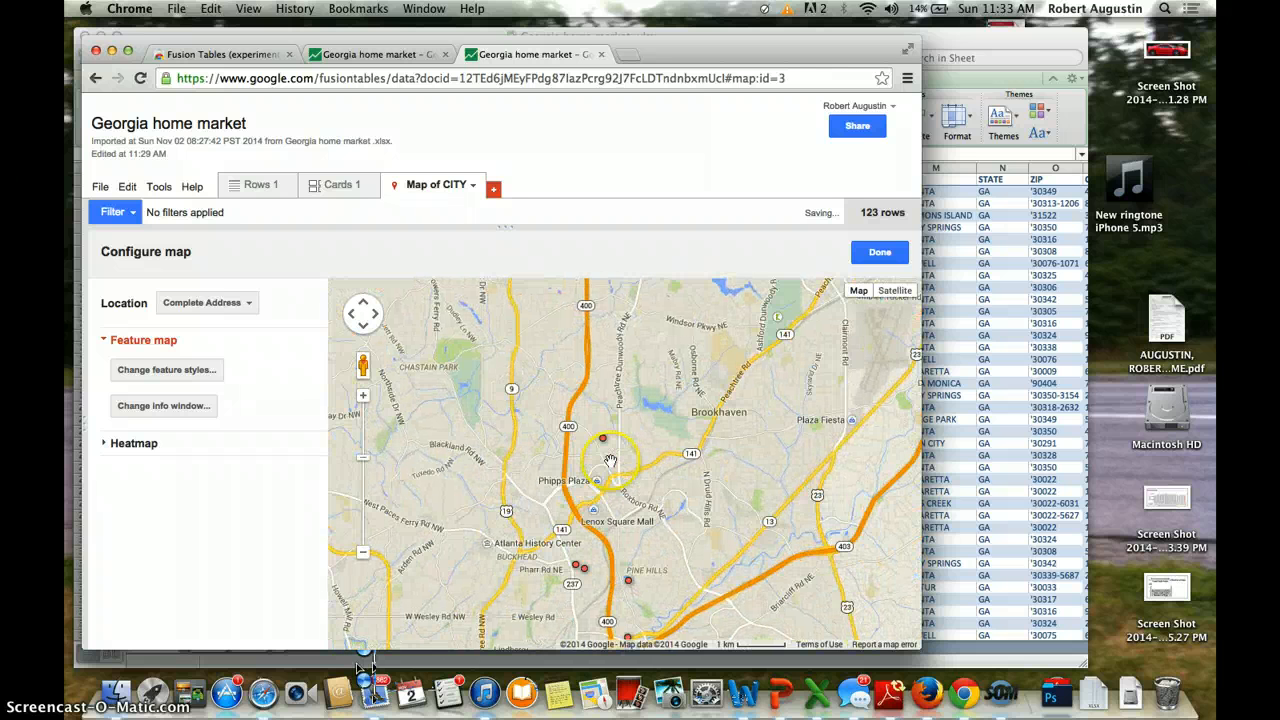
{"action": "double_click", "coordinate": [605, 445]}
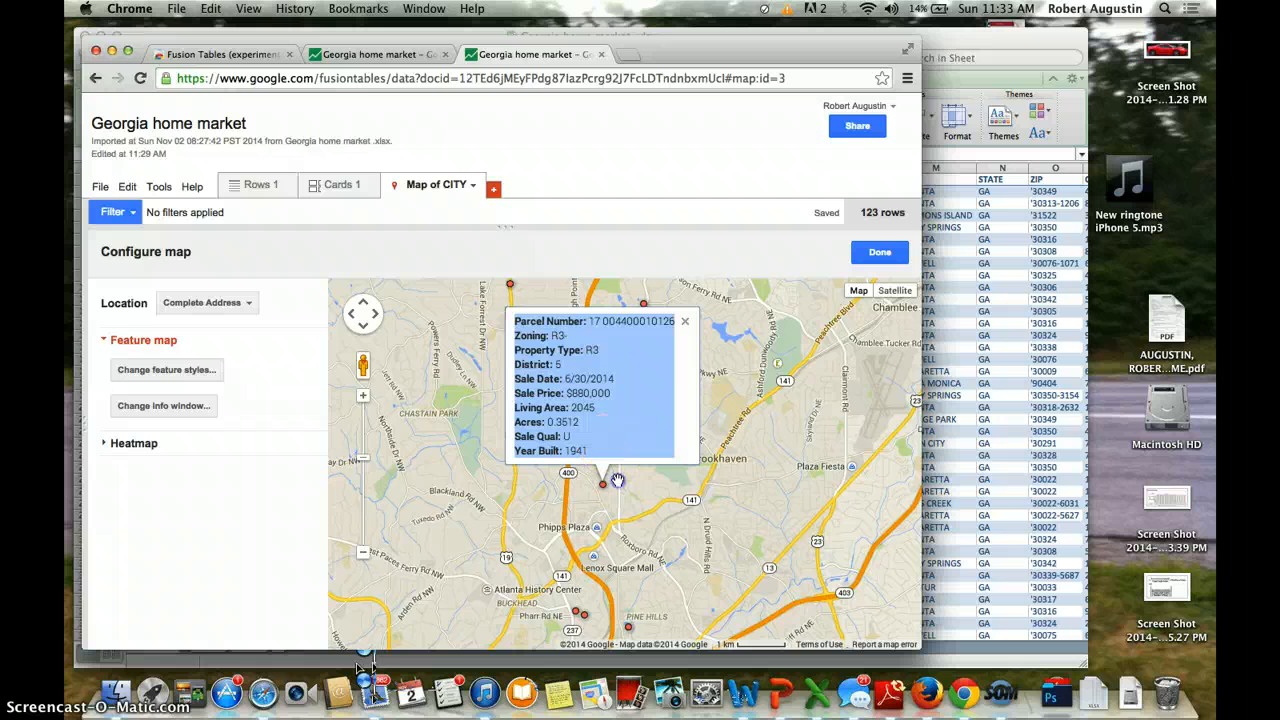
{"action": "left_click", "coordinate": [686, 320]}
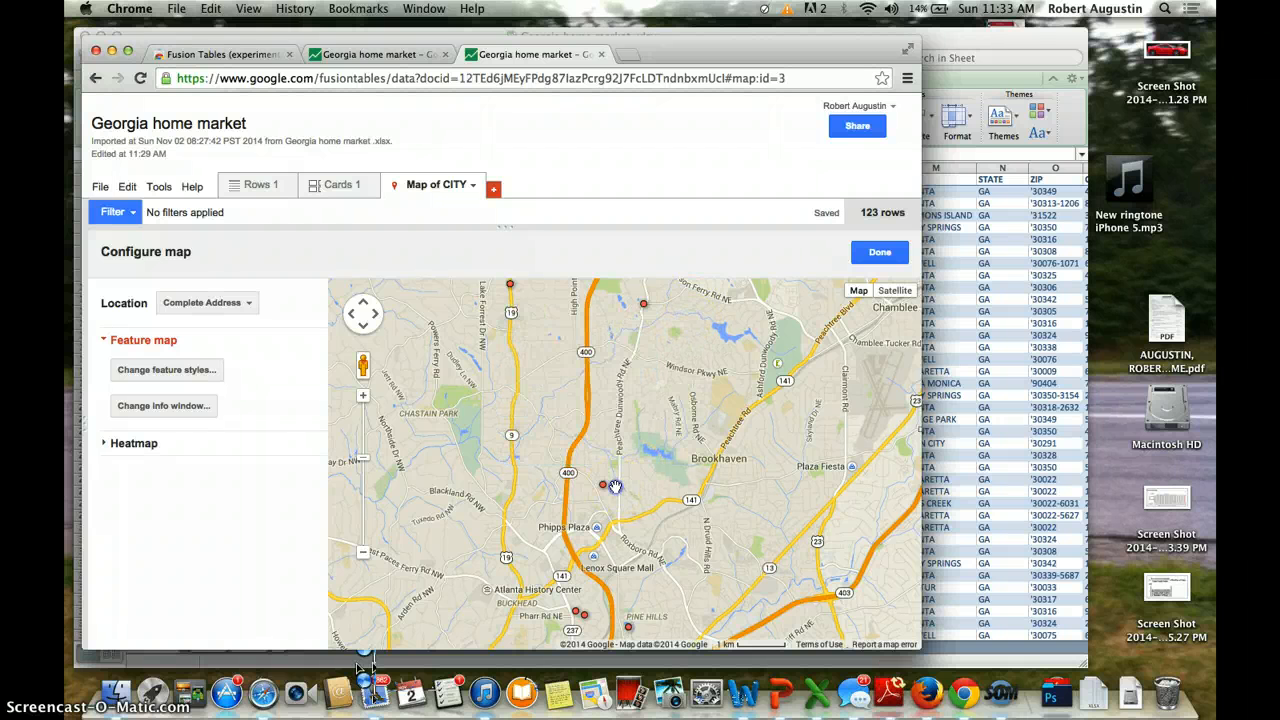
Step: Zoom to street level on a red marker, then zoom back out and pan to show all markers
{"action": "double_click", "coordinate": [614, 486]}
{"action": "double_click", "coordinate": [597, 485]}
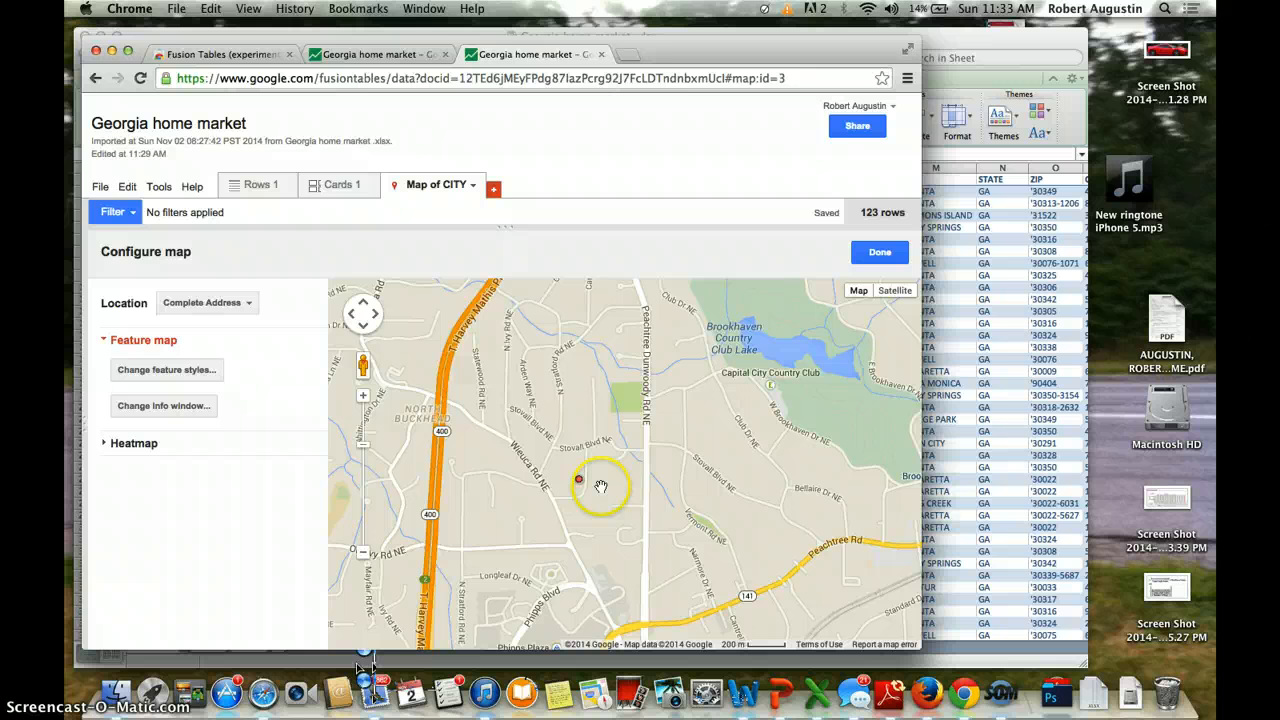
{"action": "double_click", "coordinate": [600, 486]}
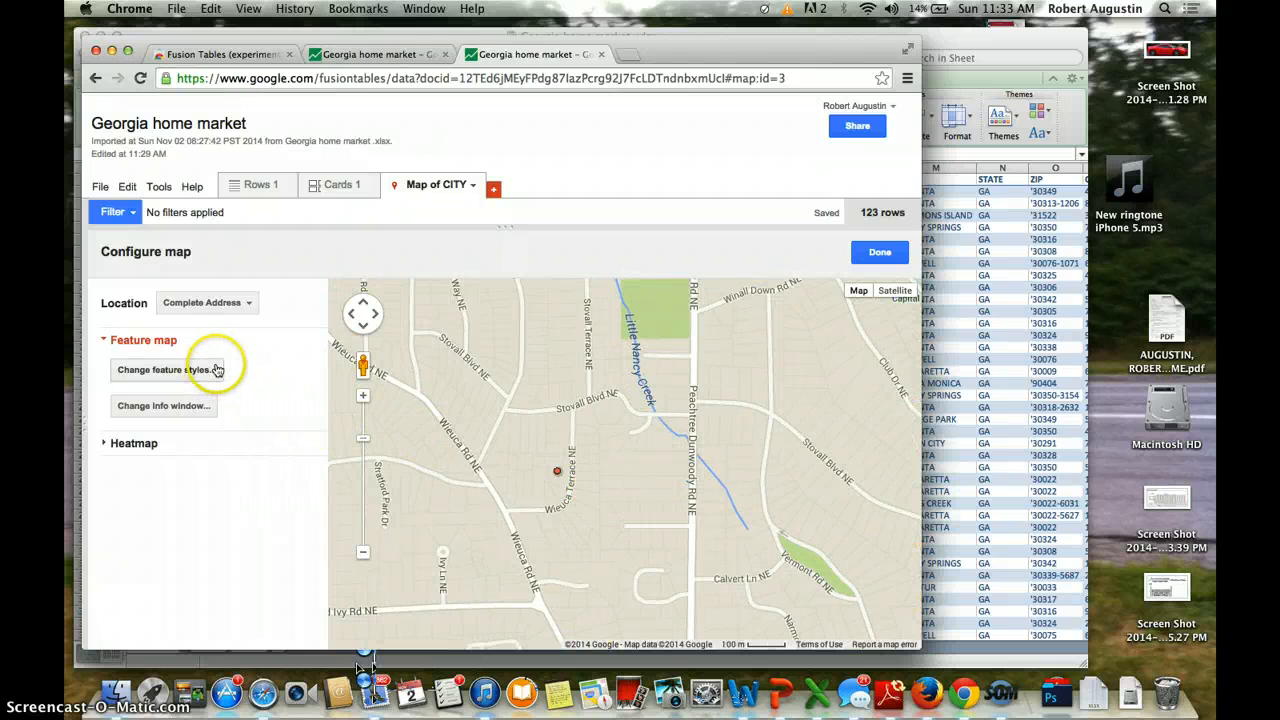
{"action": "scroll", "coordinate": [545, 505], "scroll_direction": "down", "scroll_amount": 2}
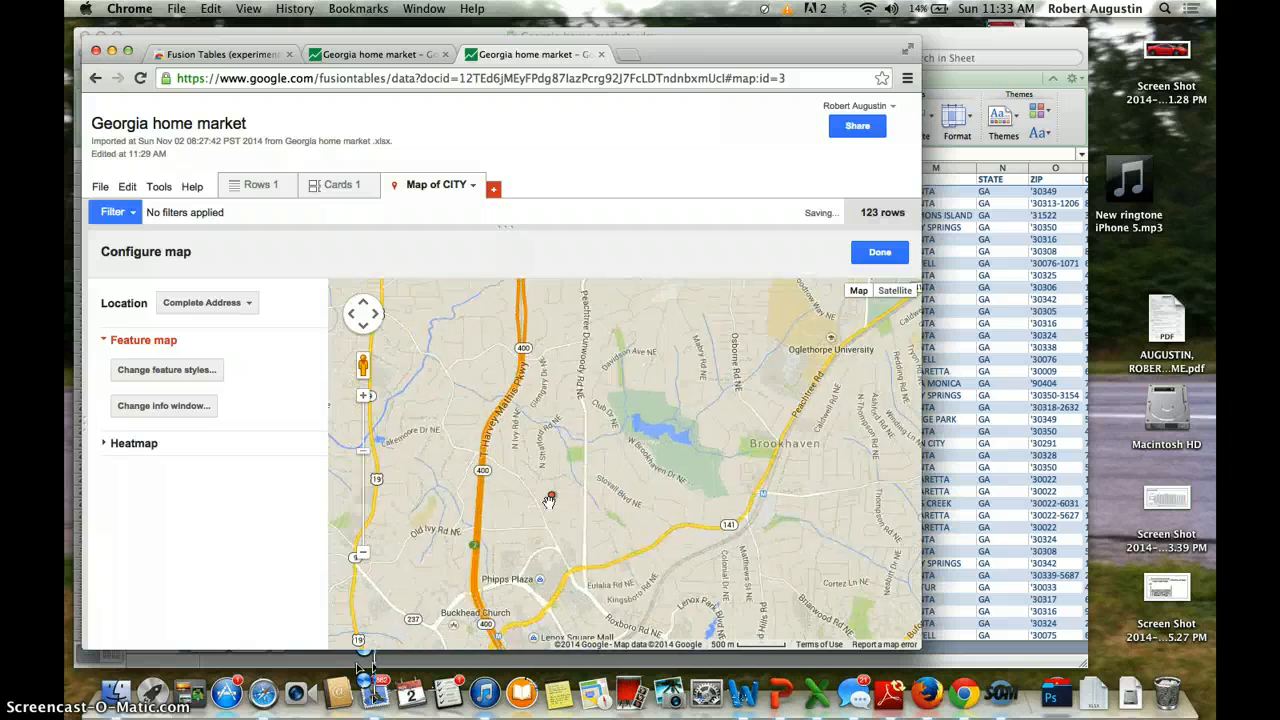
{"action": "scroll", "coordinate": [549, 500], "scroll_direction": "down", "scroll_amount": 2}
{"action": "scroll", "coordinate": [549, 501], "scroll_direction": "down", "scroll_amount": 1}
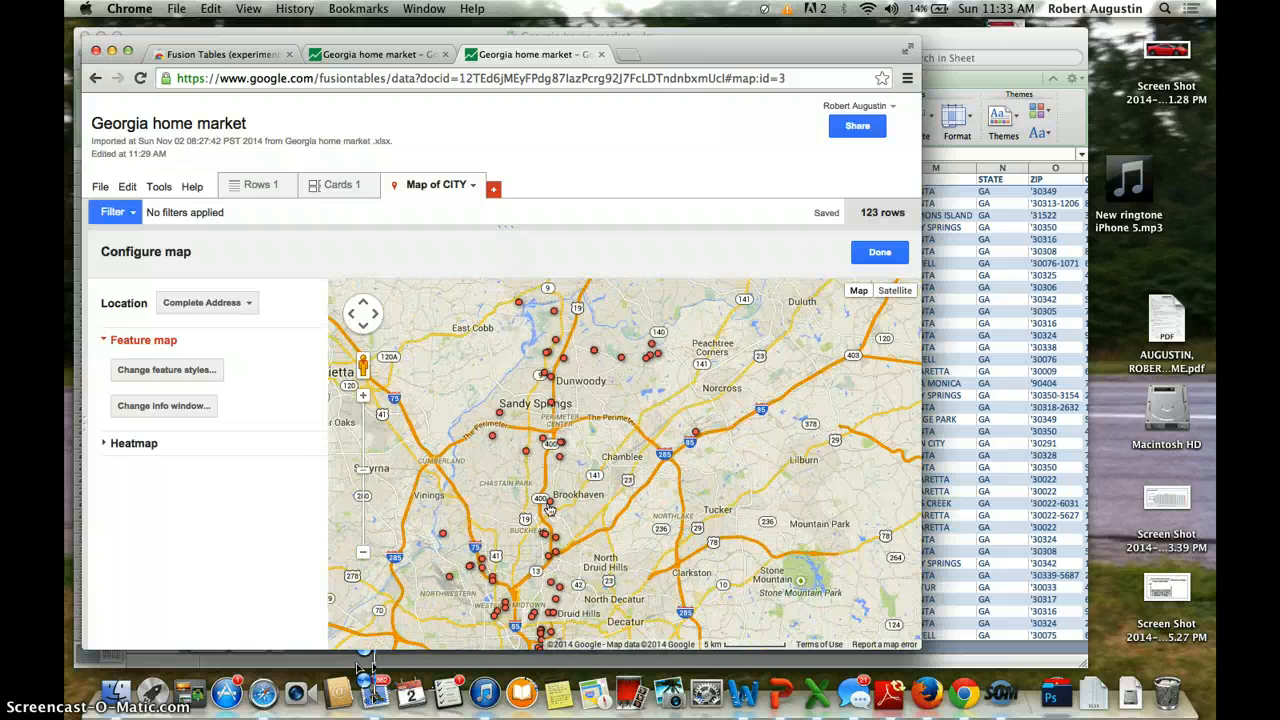
{"action": "scroll", "coordinate": [549, 508], "scroll_direction": "down", "scroll_amount": 2}
{"action": "left_click", "coordinate": [618, 576]}
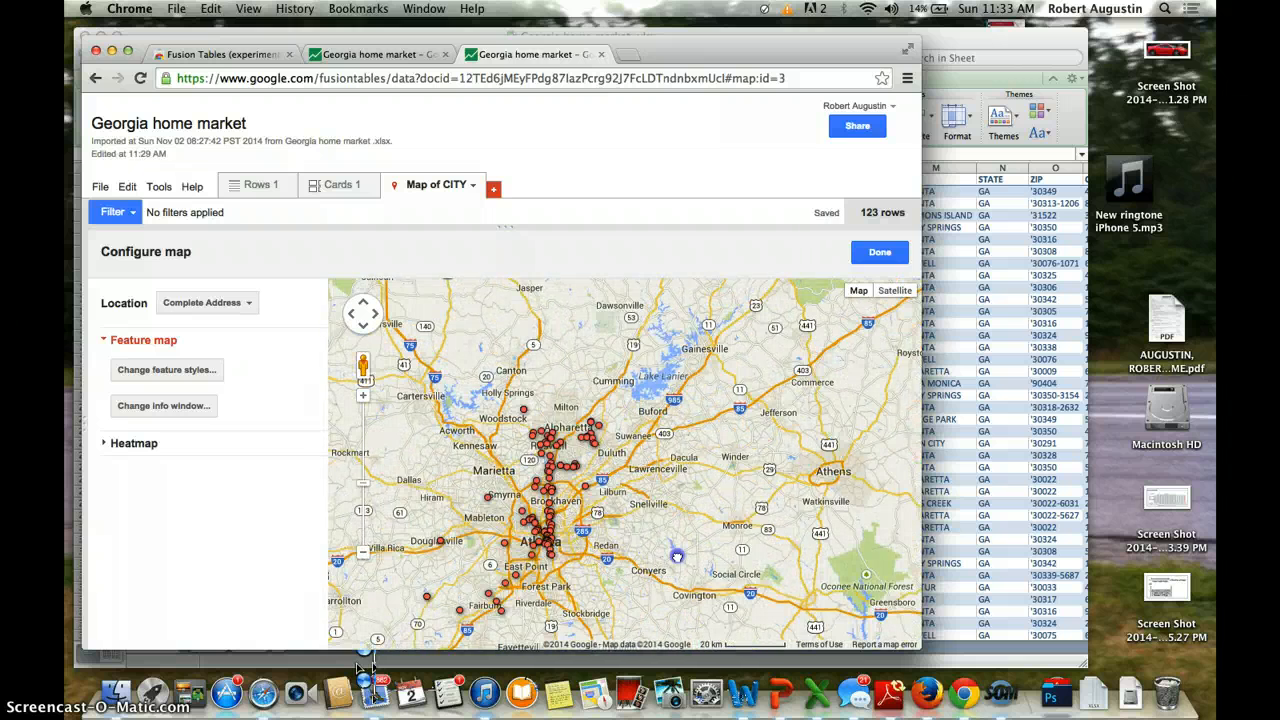
{"action": "left_click_drag", "start_coordinate": [677, 556], "coordinate": [688, 545]}
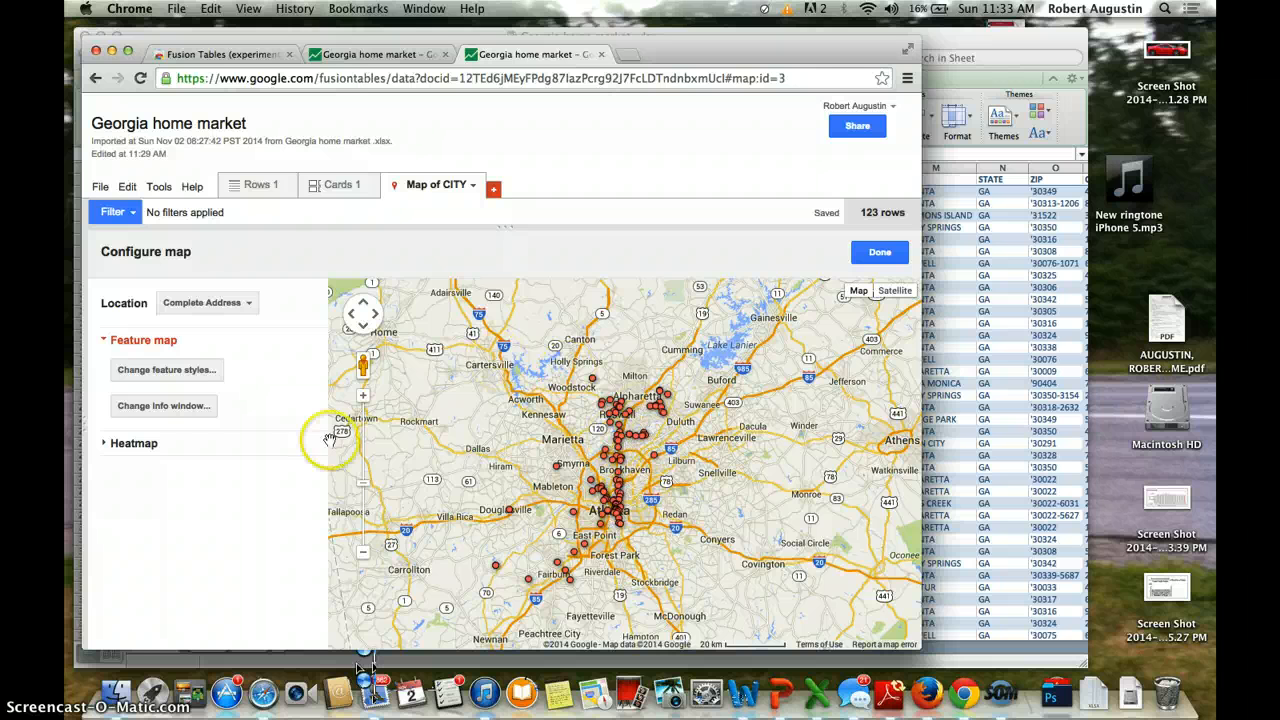
Step: Bucket the markers by Sale Price into 4 buckets with a 1,832,000 upper limit, and save
{"action": "left_click", "coordinate": [197, 380]}
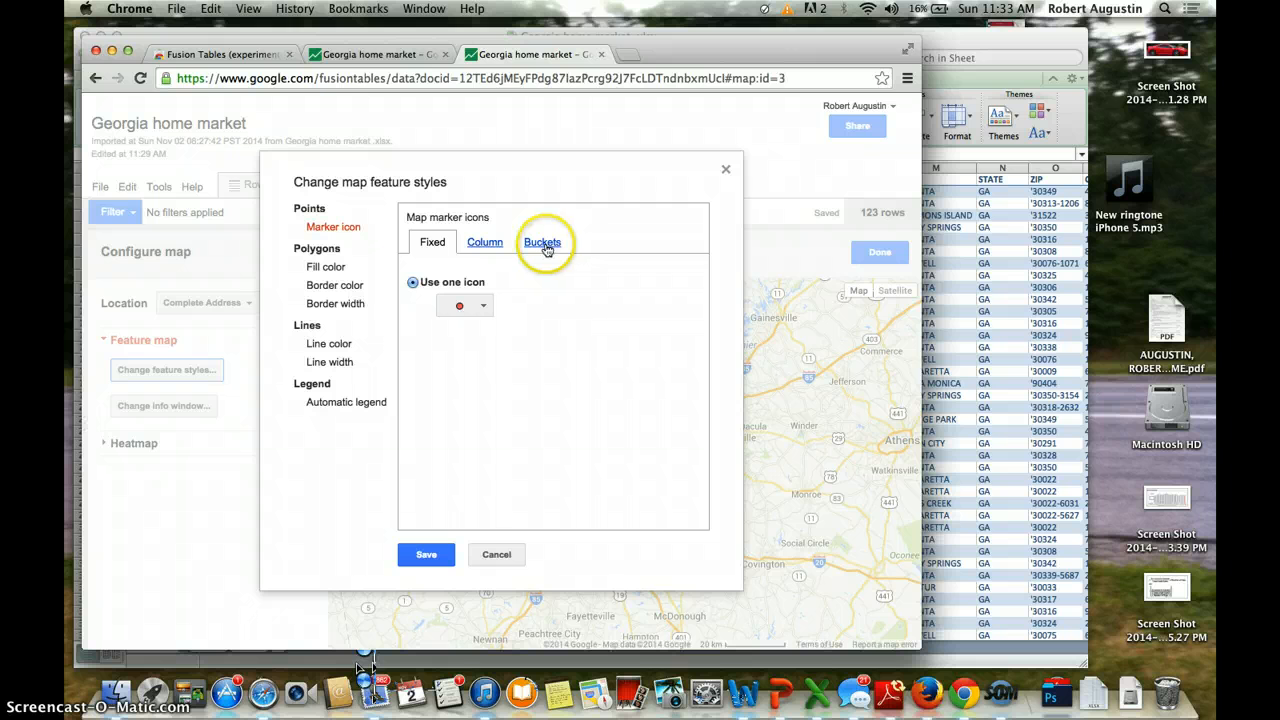
{"action": "left_click", "coordinate": [545, 246]}
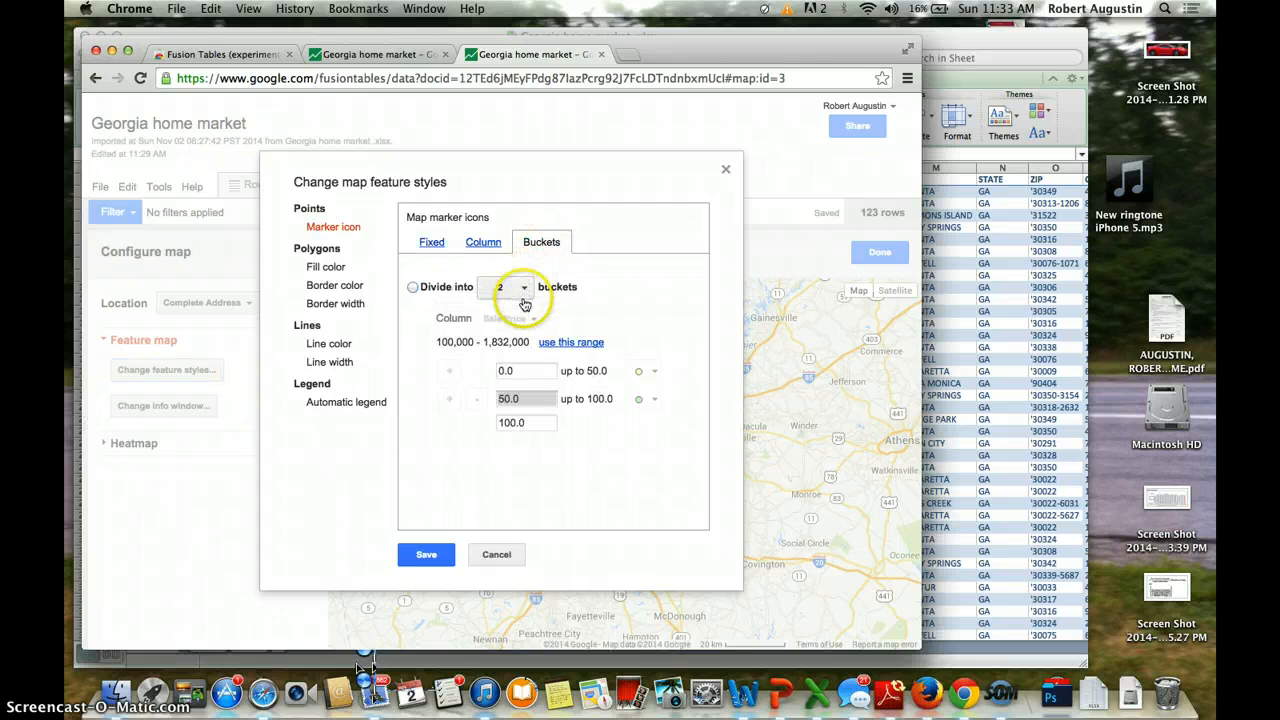
{"action": "left_click", "coordinate": [410, 287]}
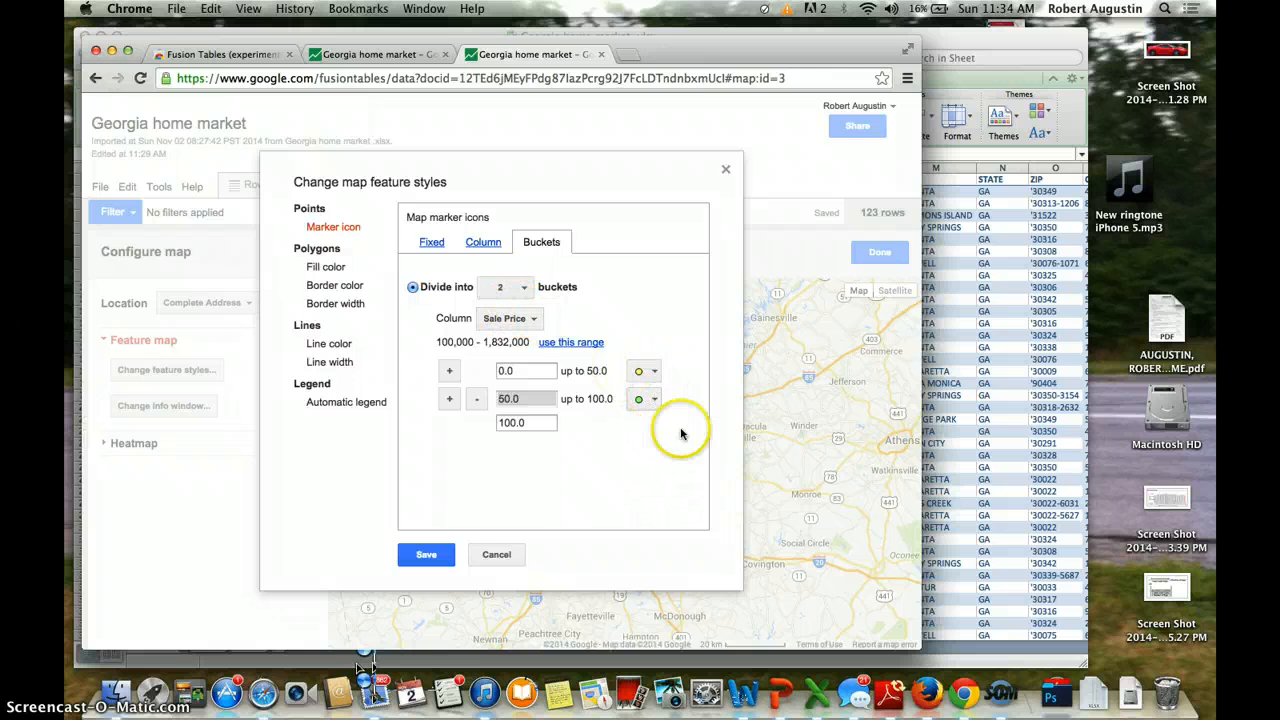
{"action": "left_click", "coordinate": [520, 322]}
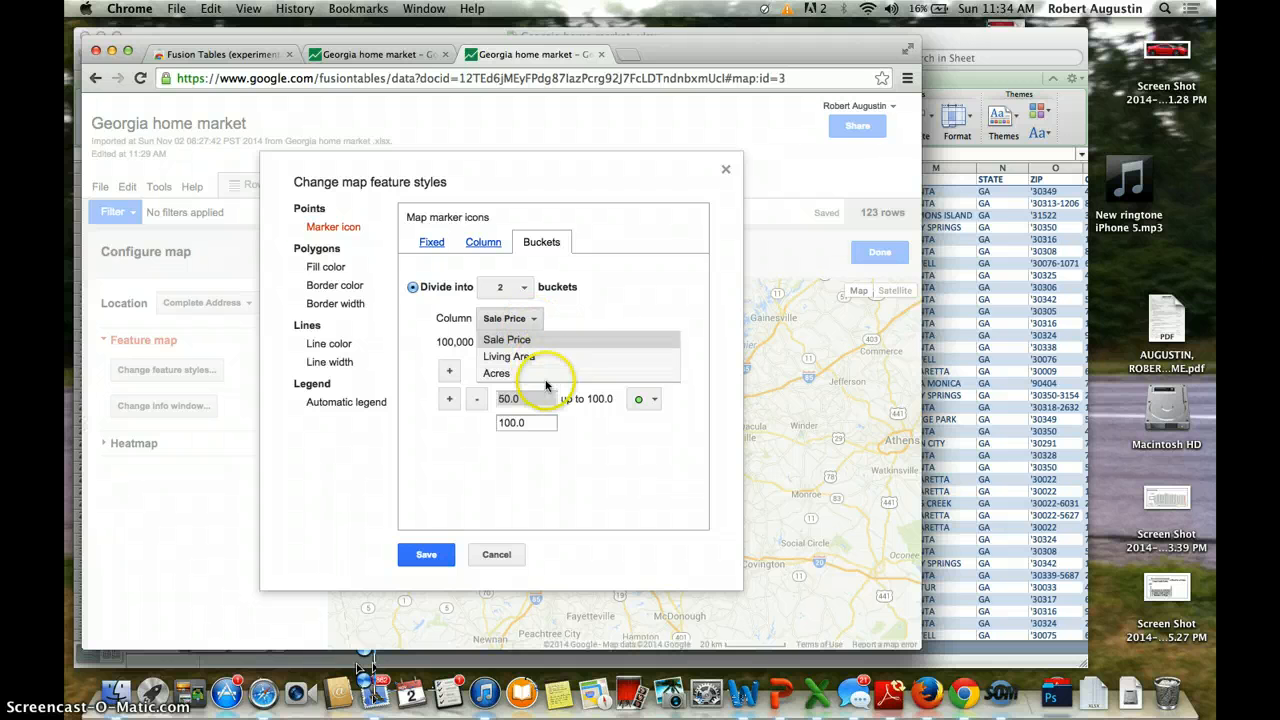
{"action": "left_click", "coordinate": [548, 318]}
{"action": "left_click", "coordinate": [502, 426]}
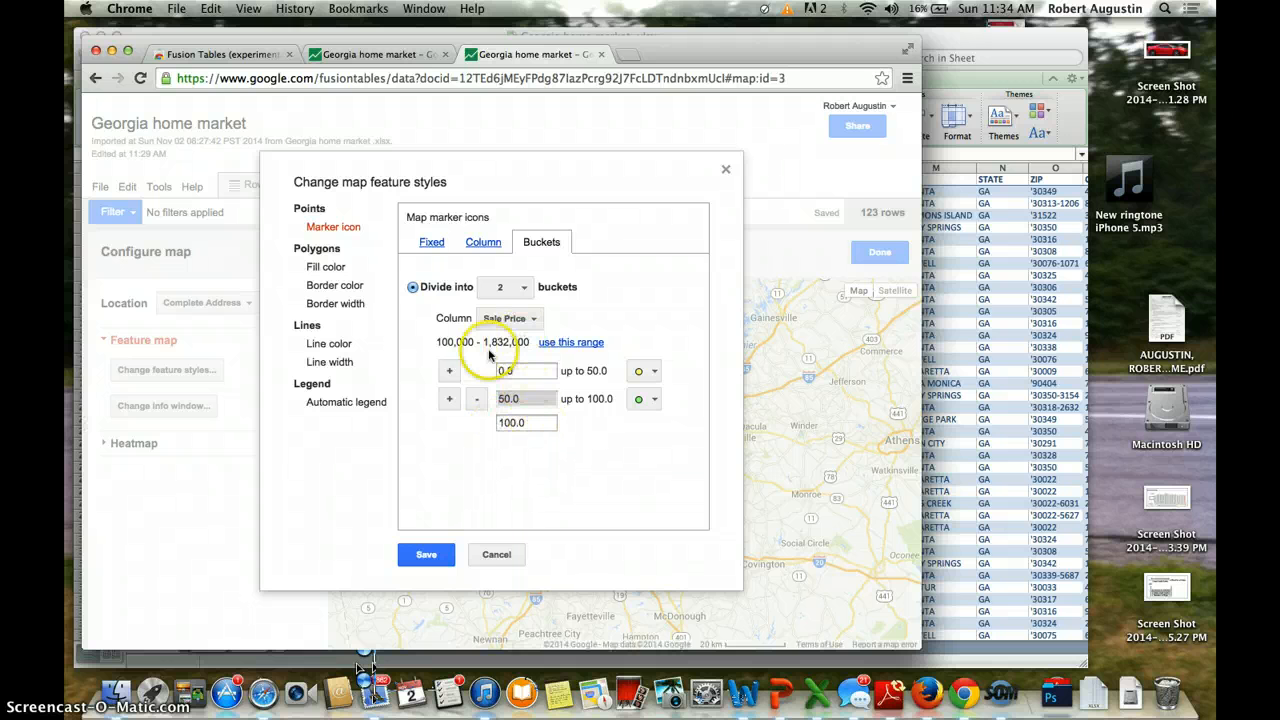
{"action": "left_click", "coordinate": [525, 425]}
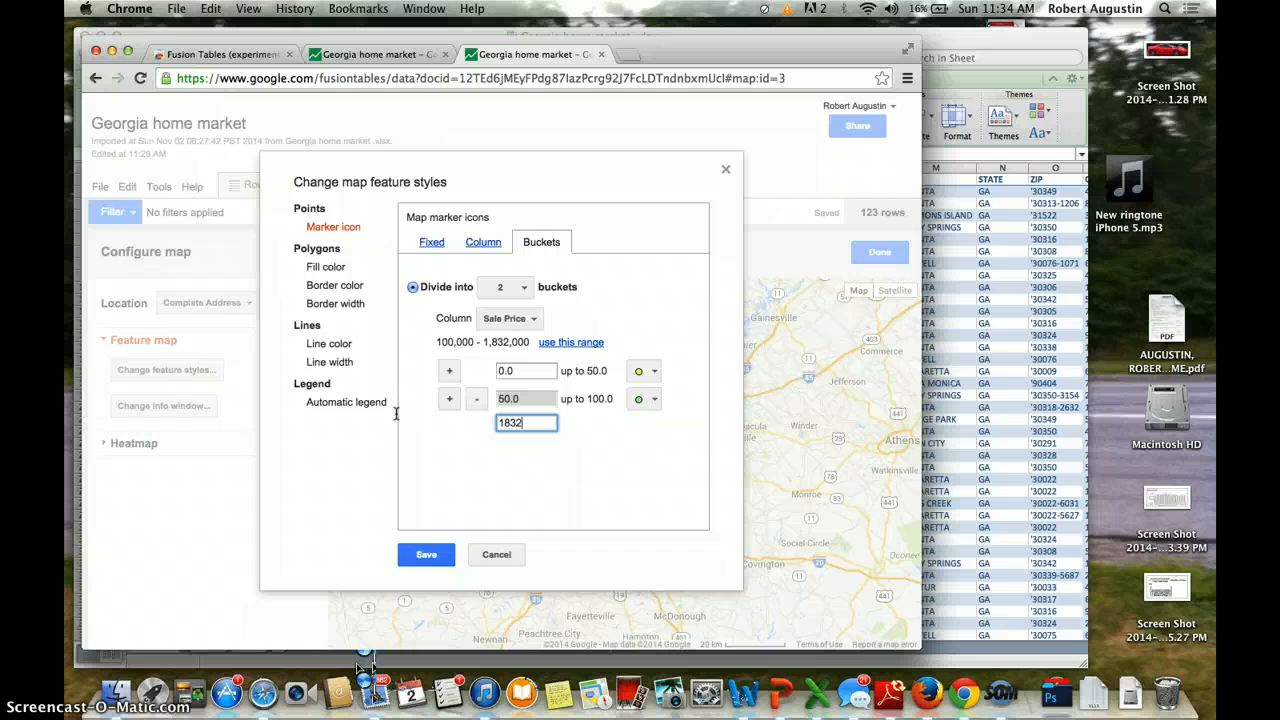
{"action": "key", "text": "Tab"}
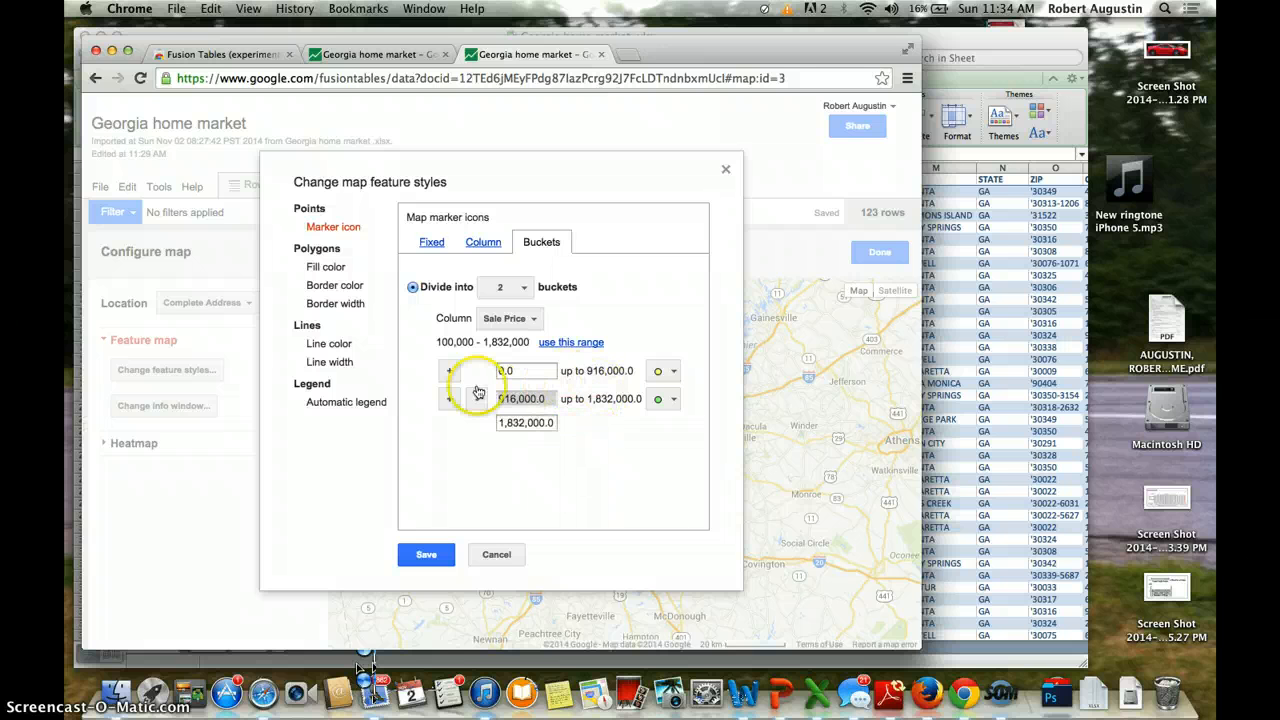
{"action": "left_click", "coordinate": [505, 287]}
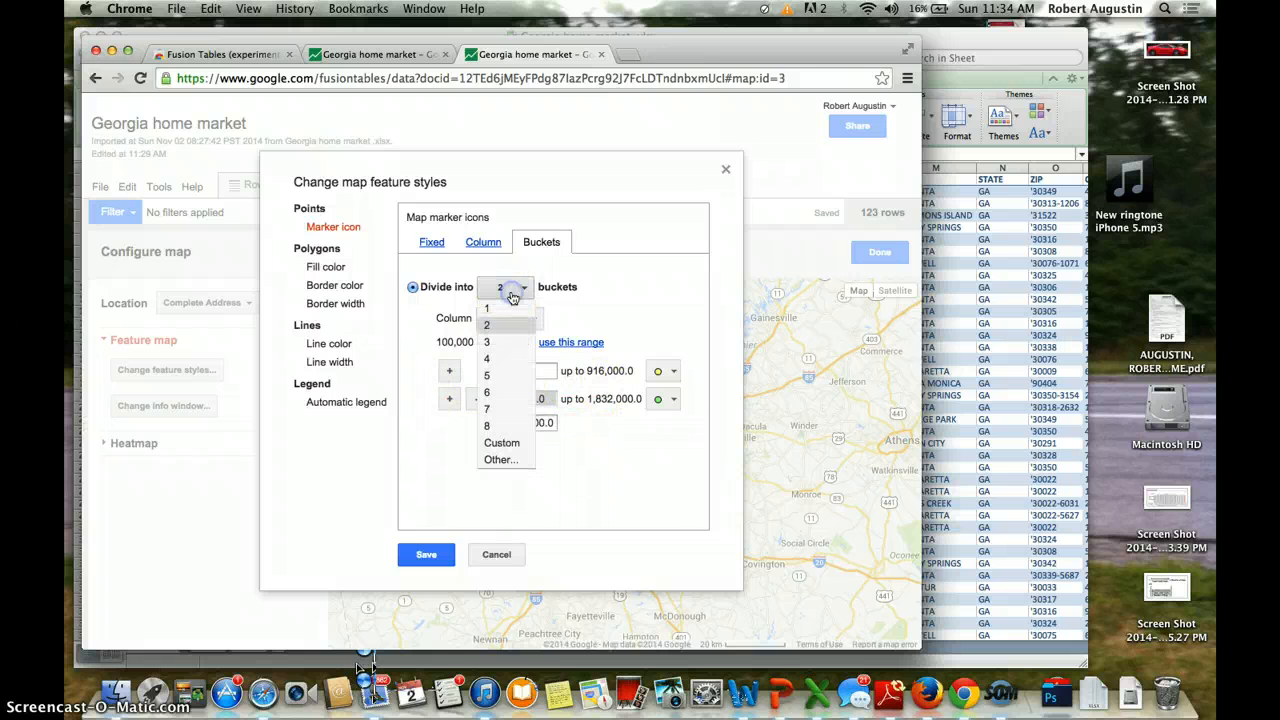
{"action": "left_click", "coordinate": [517, 364]}
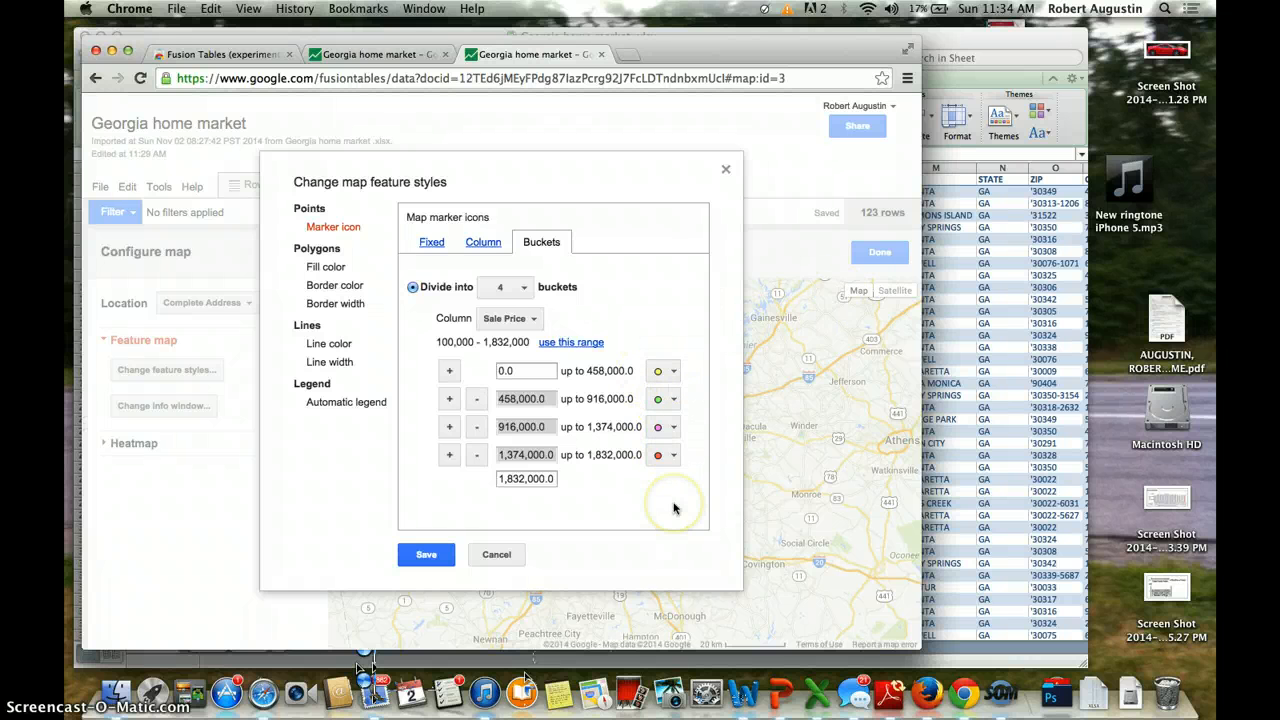
{"action": "left_click", "coordinate": [427, 555]}
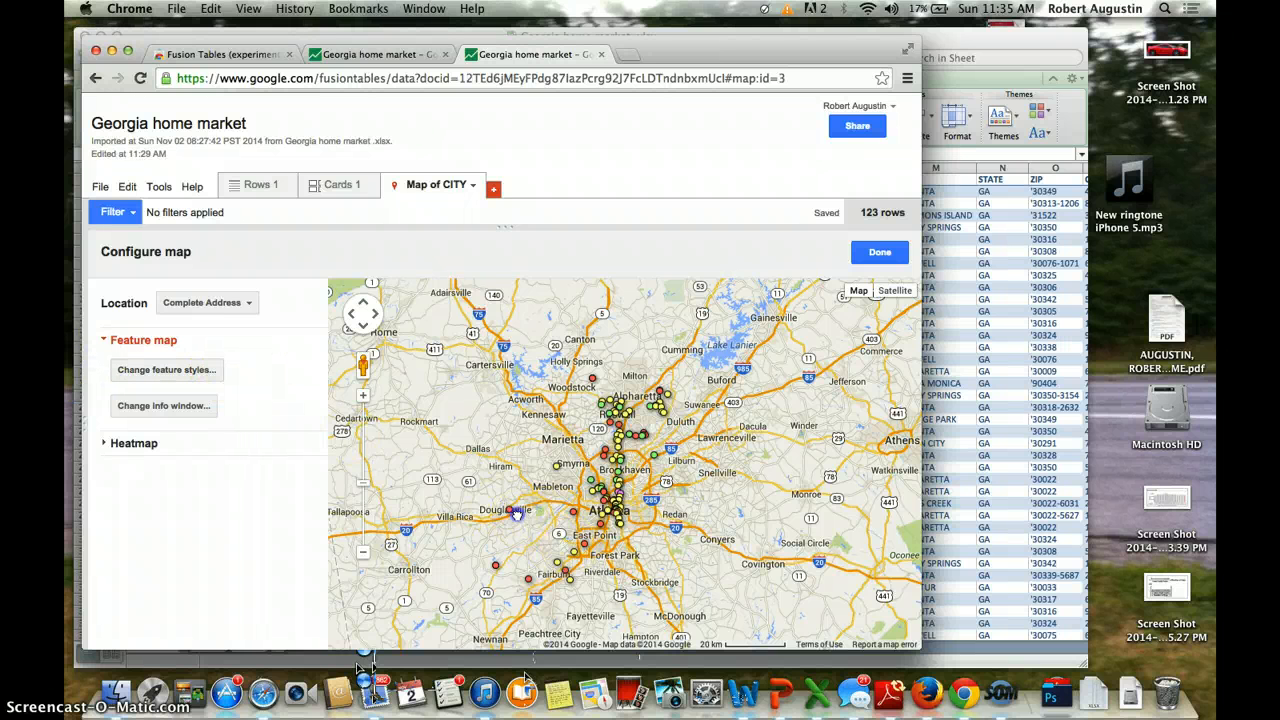
Step: Turn on the automatic Sale Price marker legend in the feature styles and save it
{"action": "left_click_drag", "start_coordinate": [516, 513], "coordinate": [496, 467]}
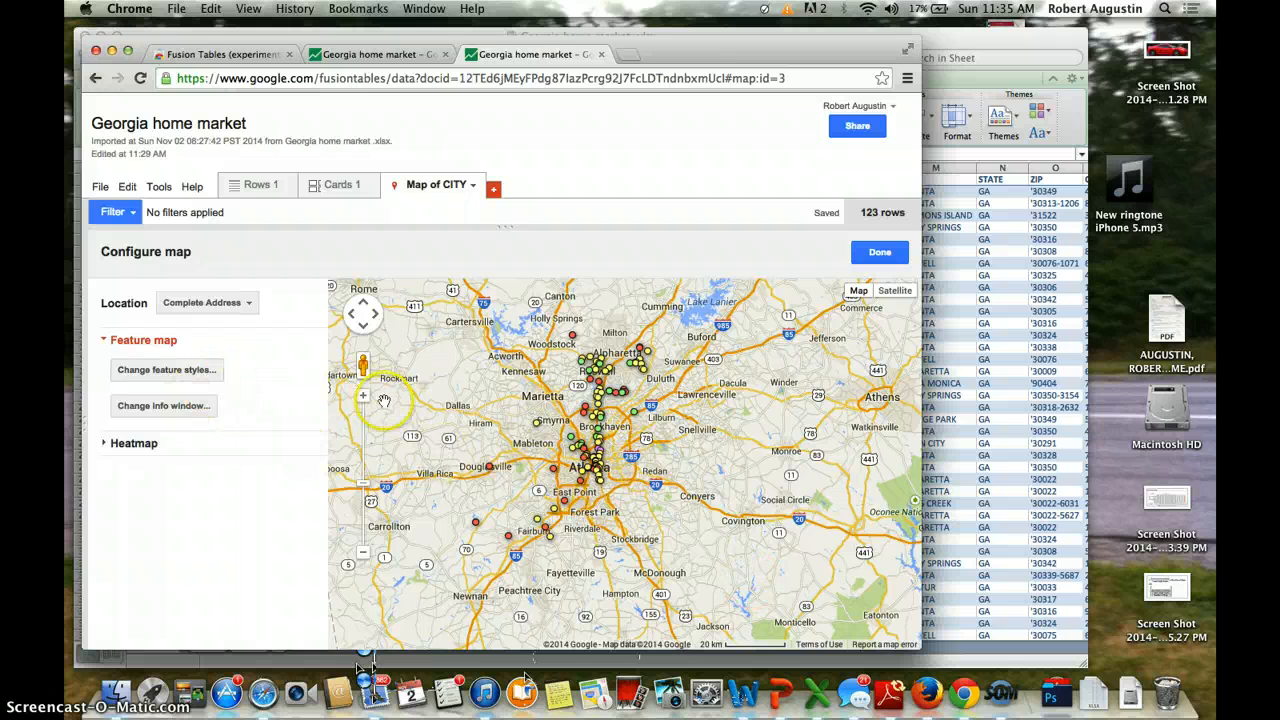
{"action": "left_click", "coordinate": [207, 372]}
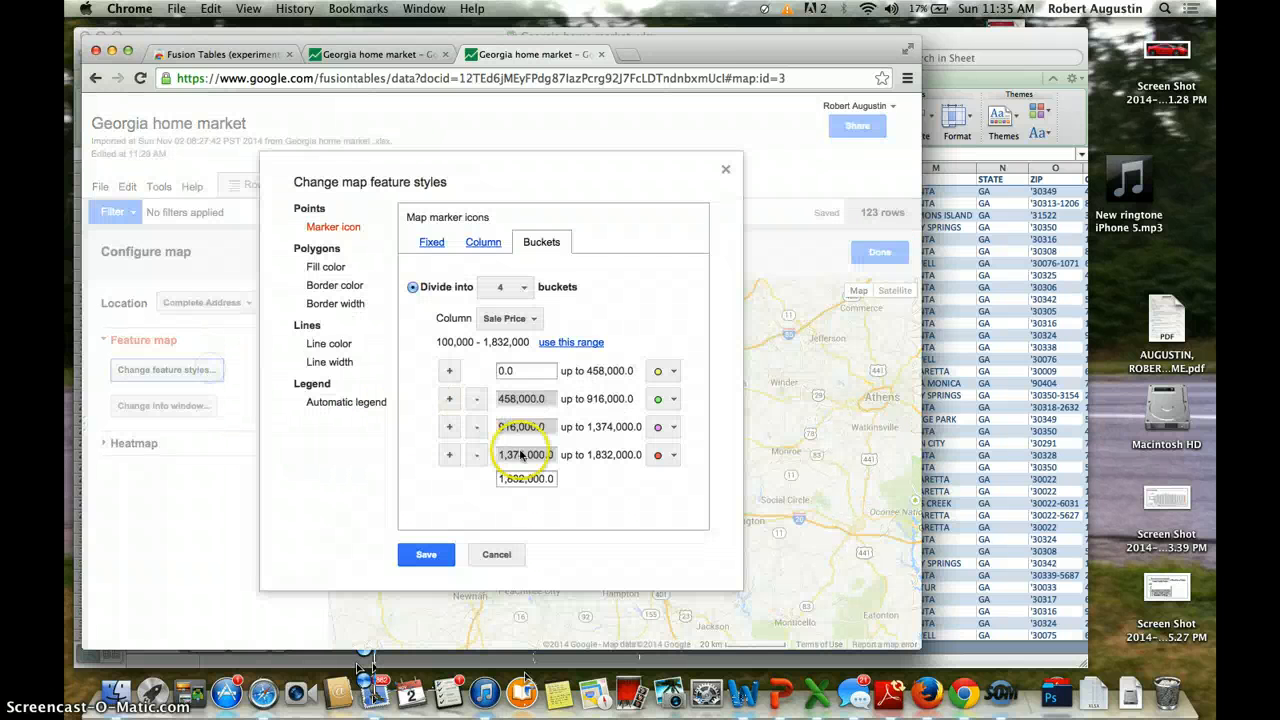
{"action": "left_click", "coordinate": [370, 402]}
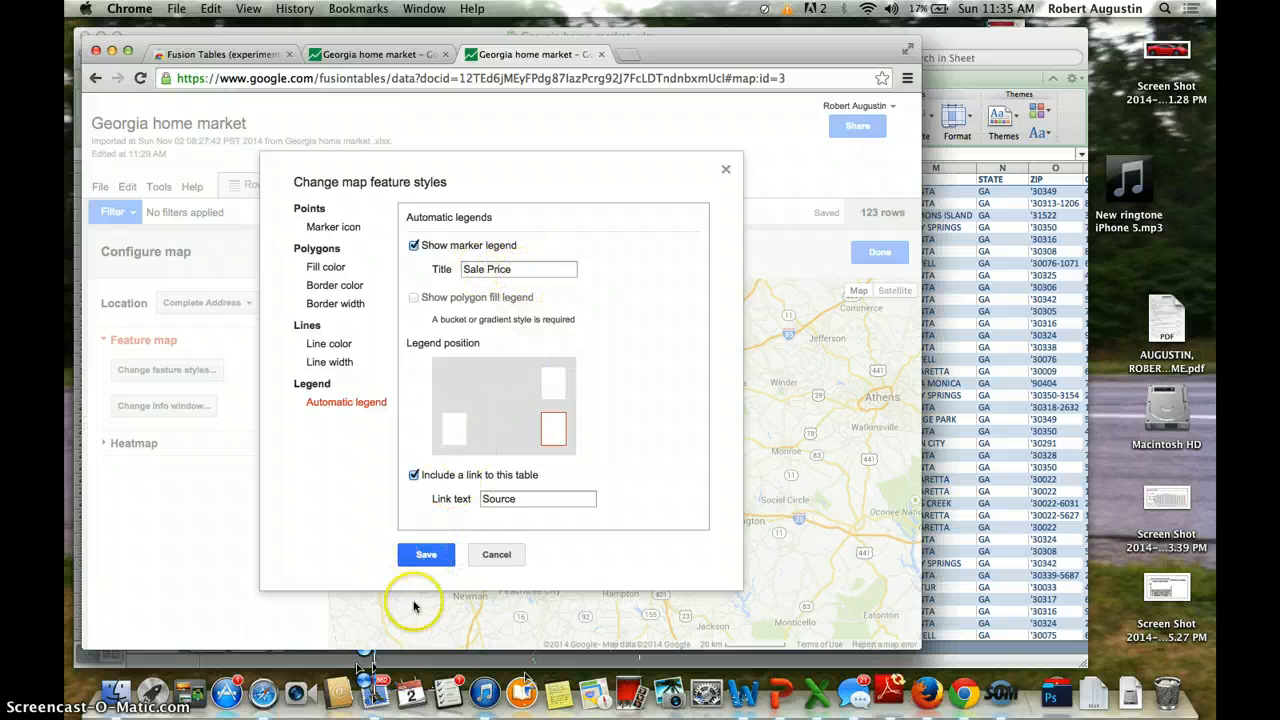
{"action": "left_click", "coordinate": [427, 554]}
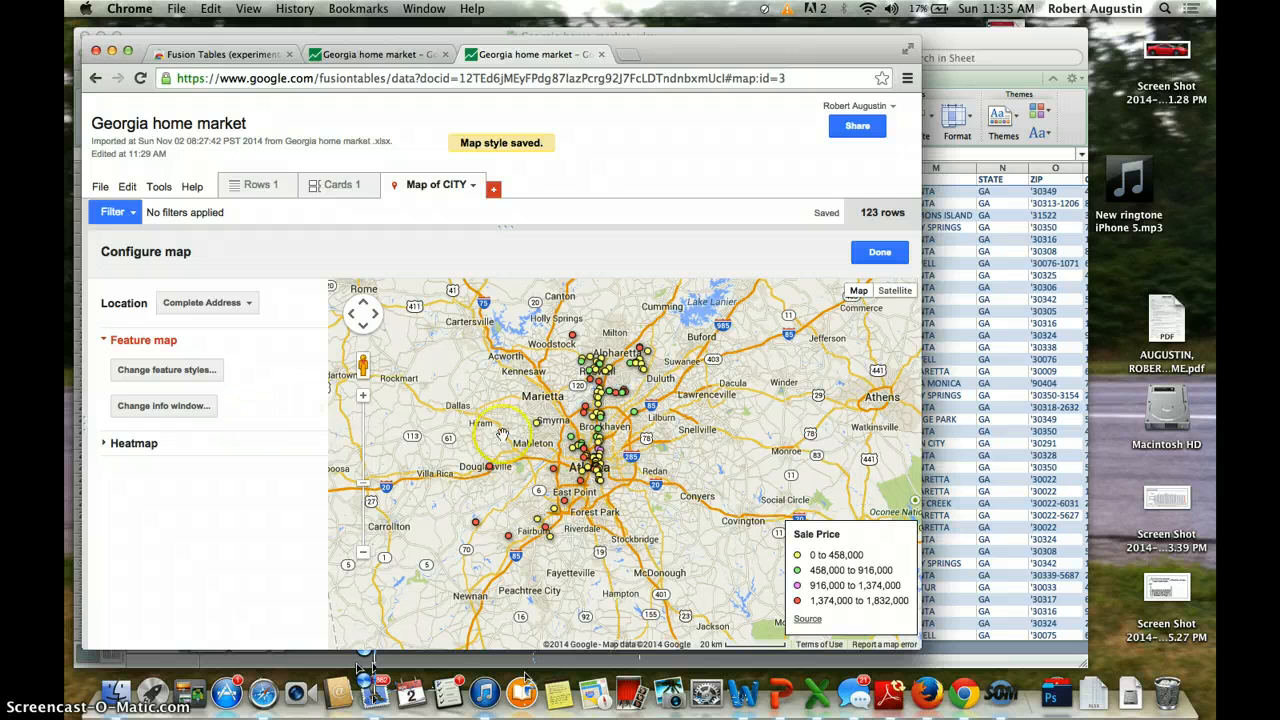
{"action": "left_click", "coordinate": [553, 469]}
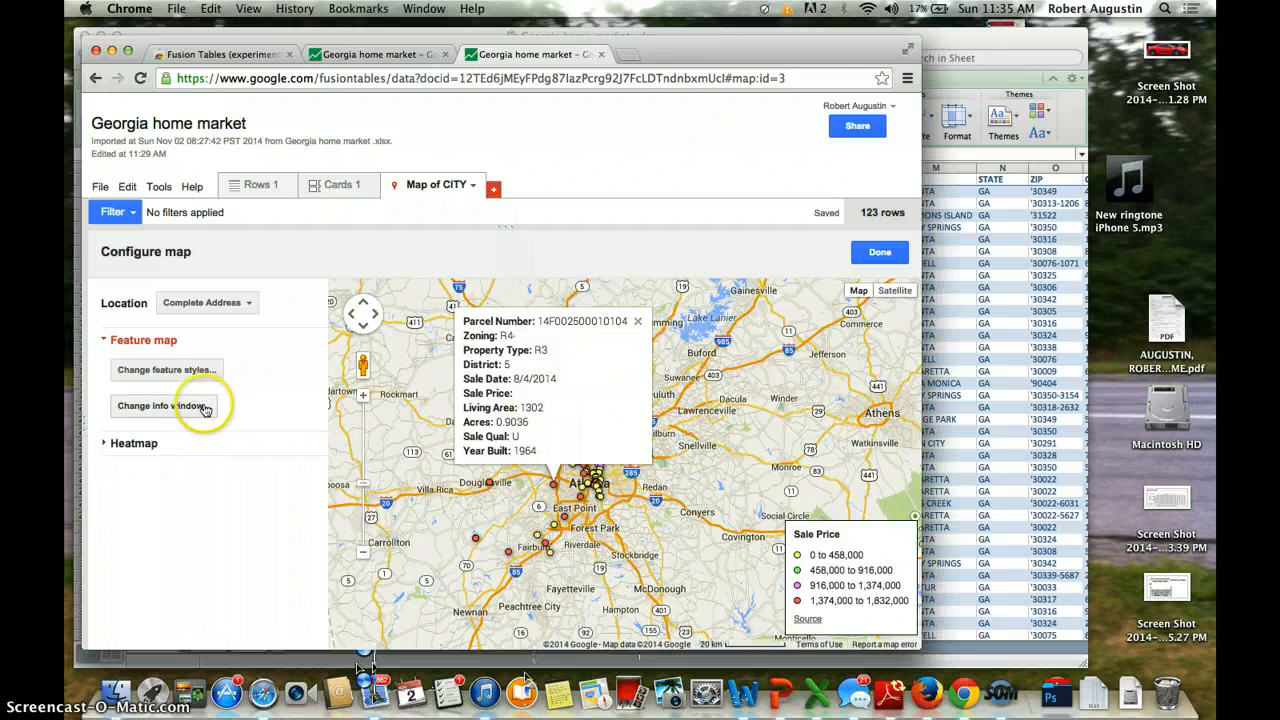
Step: Add Complete Address to the automatic info window, save, and check it in a marker's popup
{"action": "left_click", "coordinate": [165, 406]}
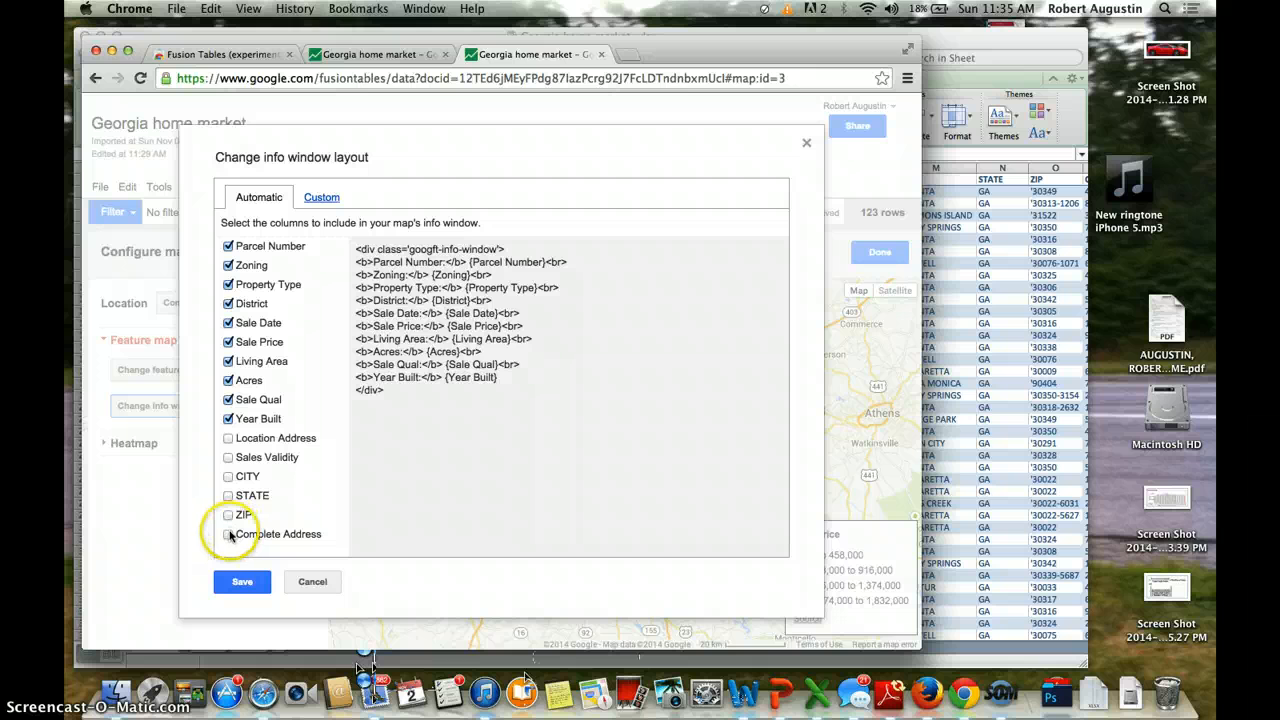
{"action": "left_click", "coordinate": [229, 537]}
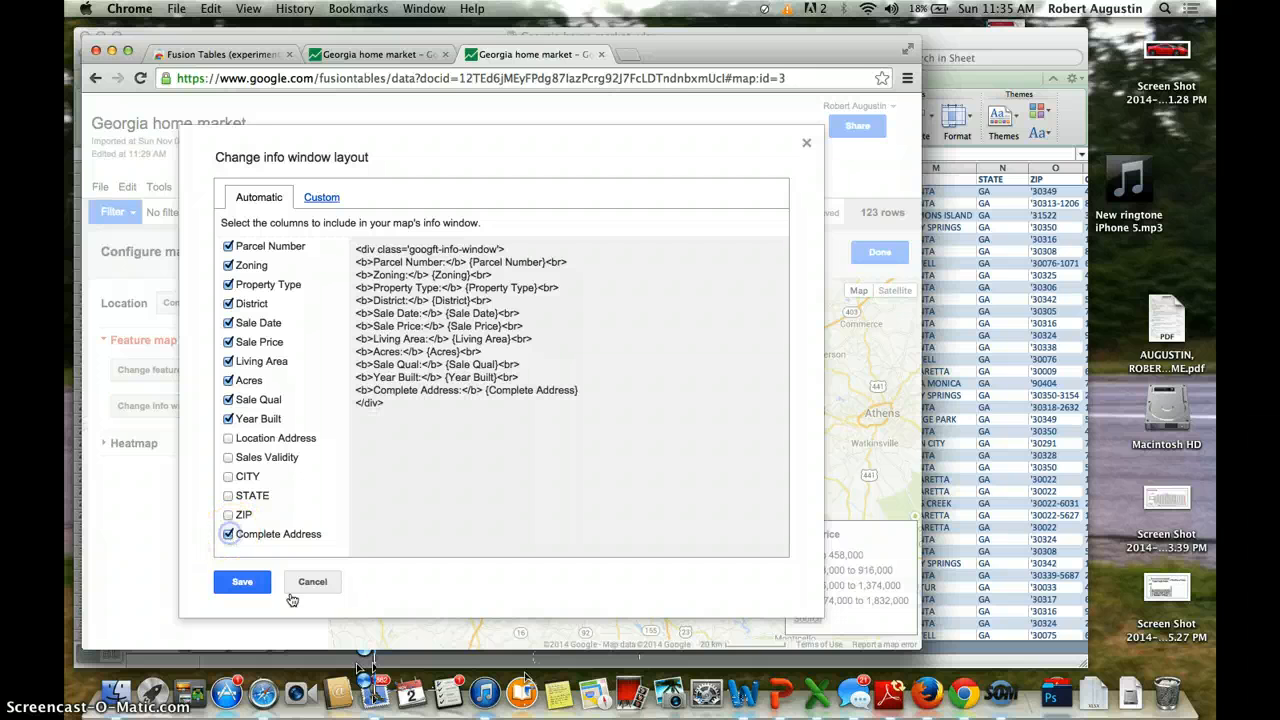
{"action": "left_click", "coordinate": [256, 594]}
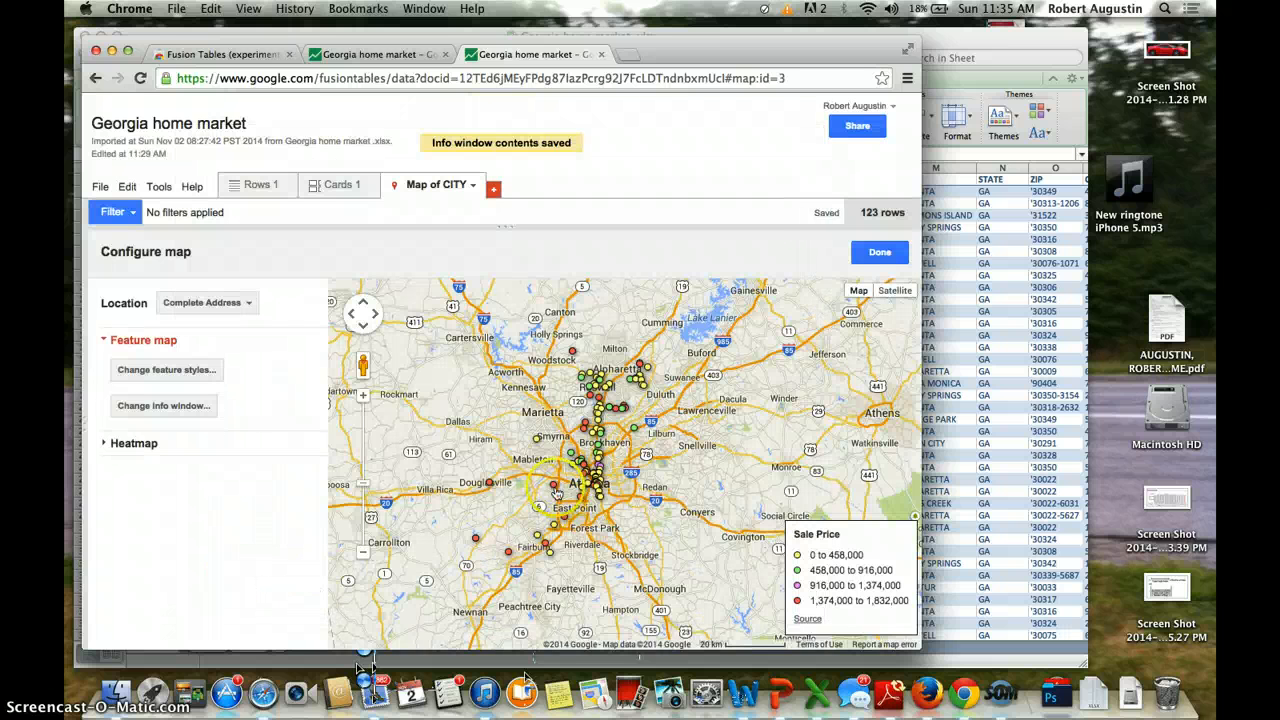
{"action": "left_click", "coordinate": [554, 487]}
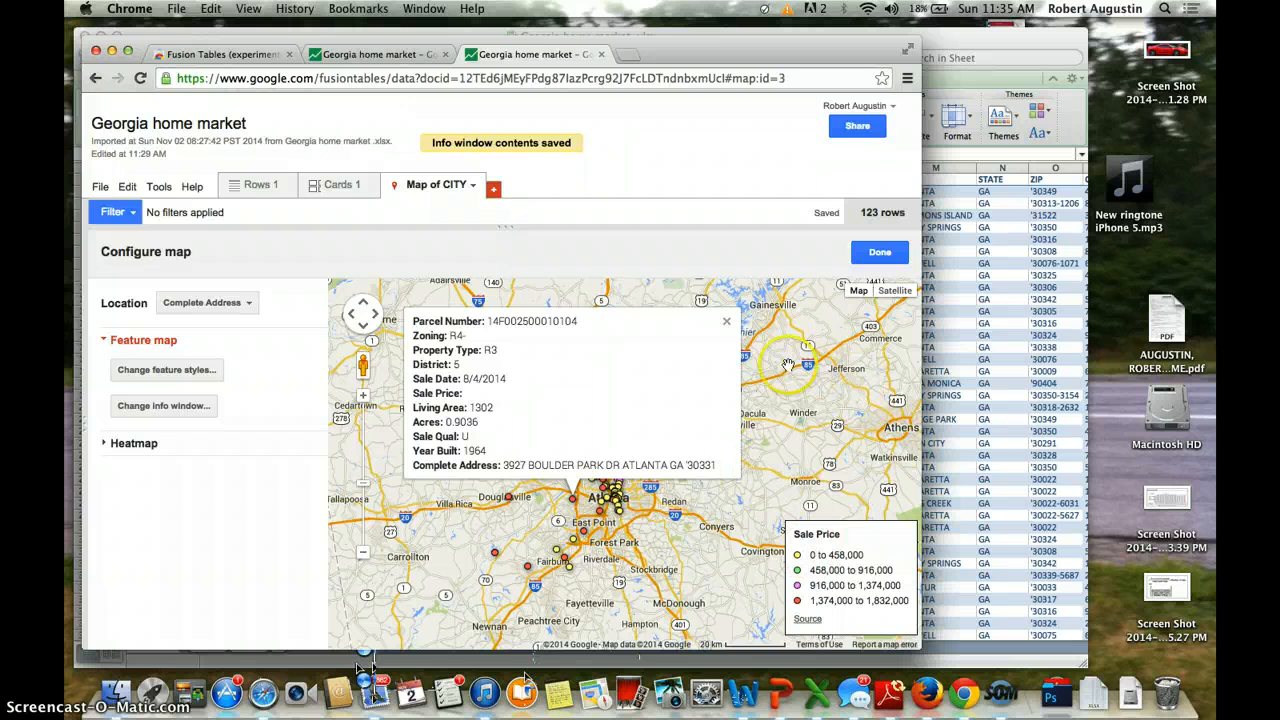
{"action": "left_click", "coordinate": [727, 321]}
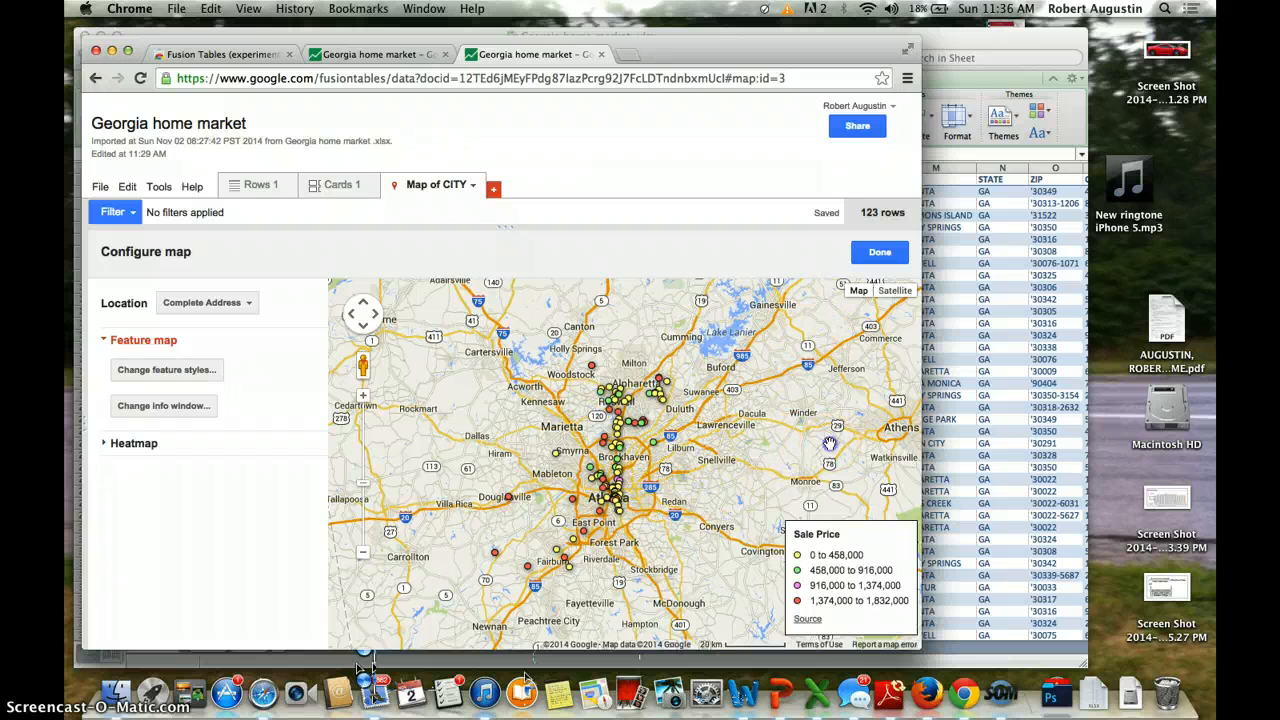
{"action": "left_click_drag", "start_coordinate": [829, 444], "coordinate": [818, 400]}
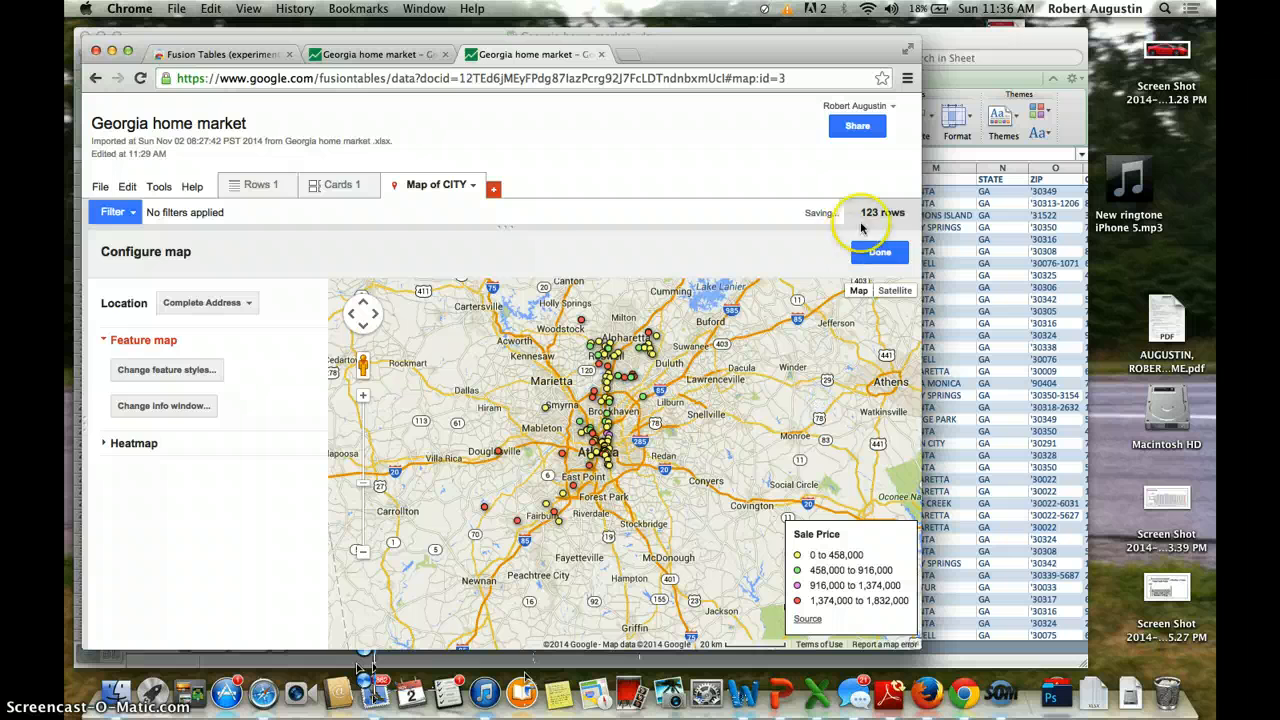
Step: Finish the map configuration and zoom from Fairburn toward central Atlanta and Sandy Springs
{"action": "left_click", "coordinate": [877, 252]}
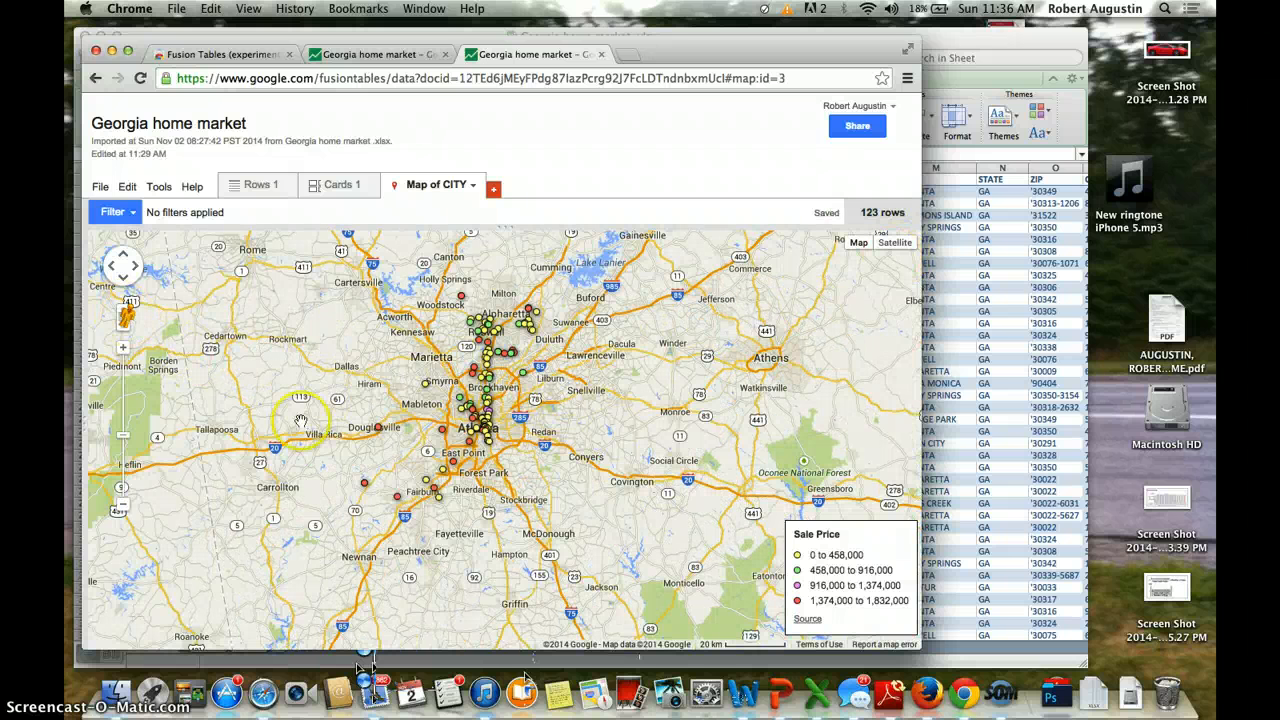
{"action": "double_click", "coordinate": [398, 505]}
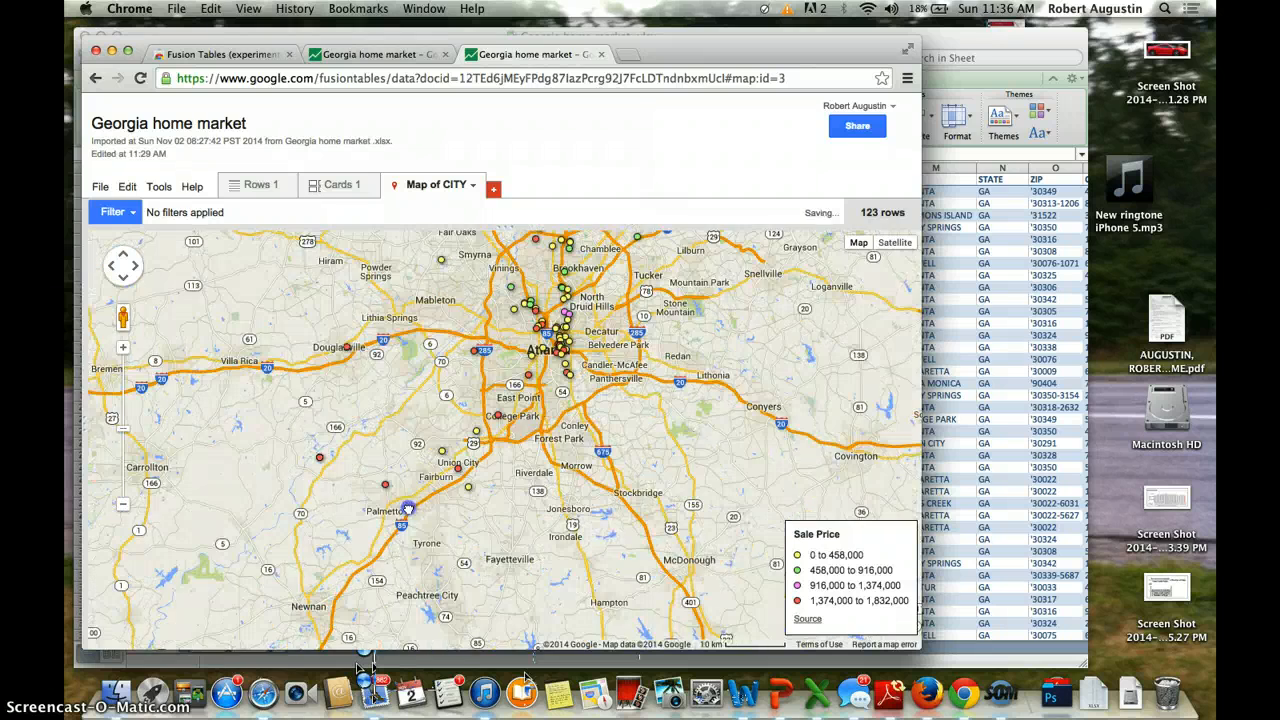
{"action": "double_click", "coordinate": [405, 482]}
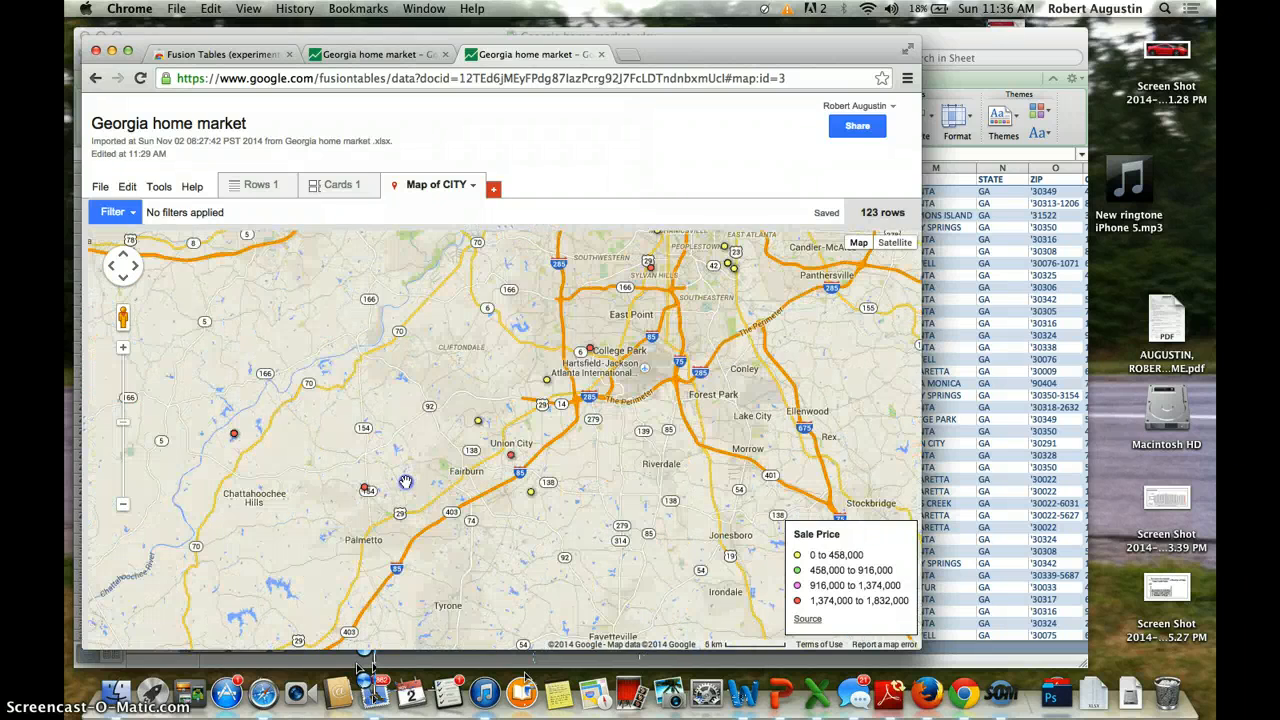
{"action": "left_click_drag", "start_coordinate": [595, 479], "coordinate": [525, 676]}
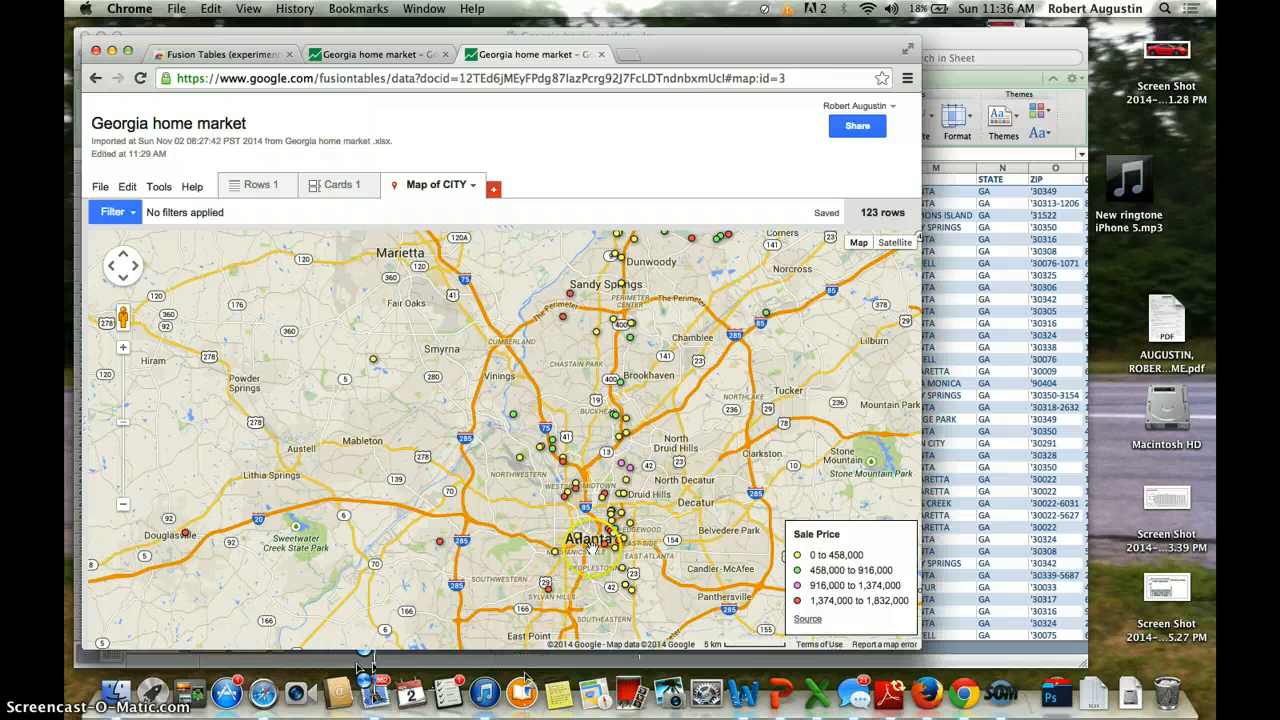
{"action": "left_click", "coordinate": [620, 540]}
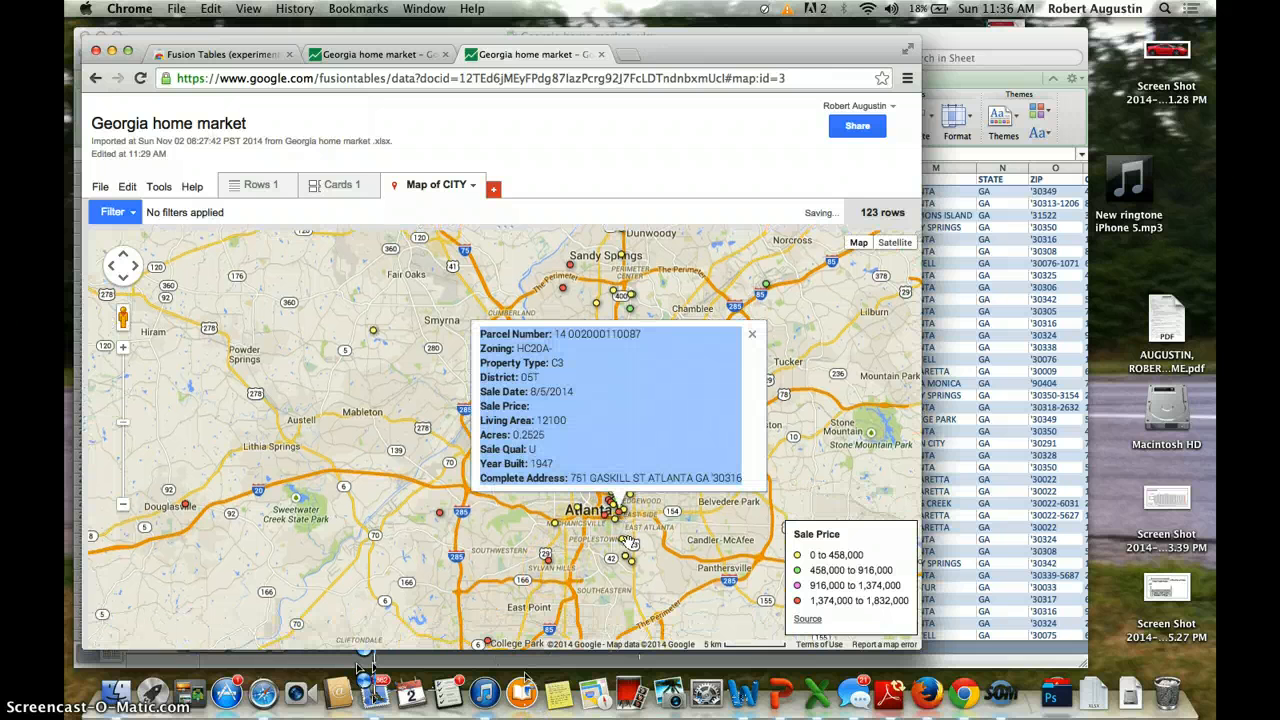
{"action": "left_click", "coordinate": [755, 336]}
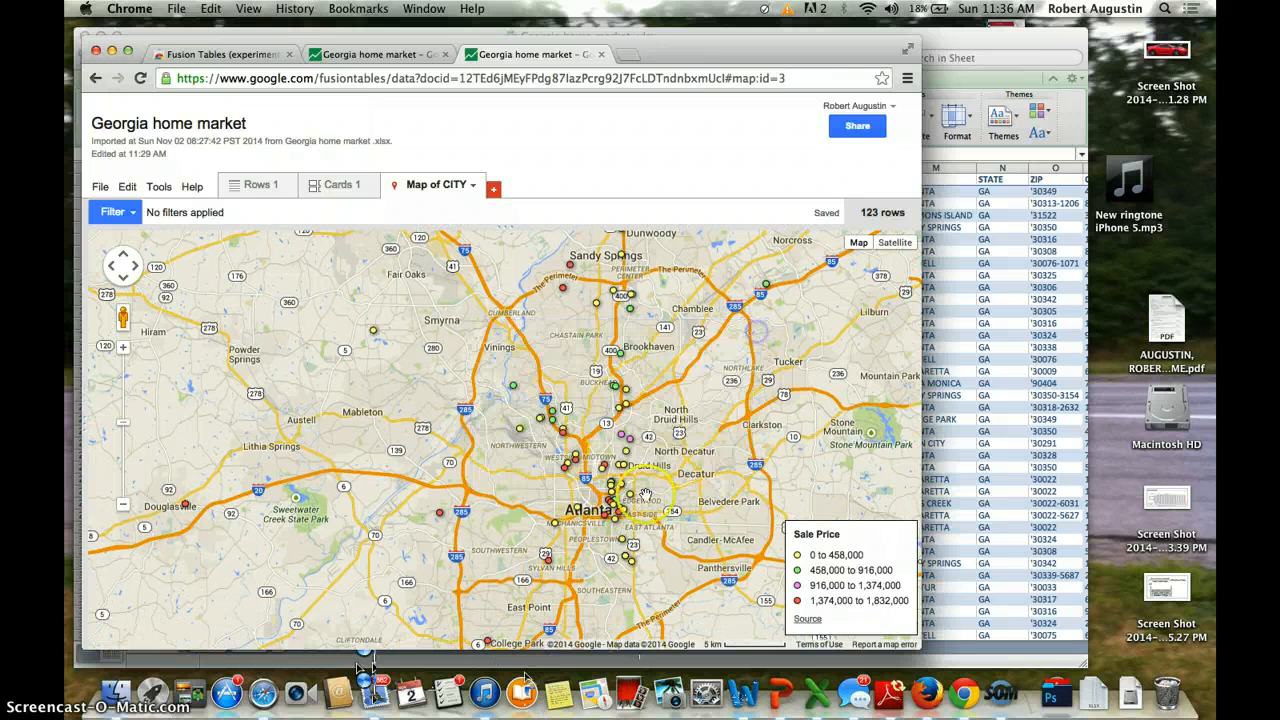
{"action": "scroll", "coordinate": [645, 462], "scroll_direction": "up", "scroll_amount": 2}
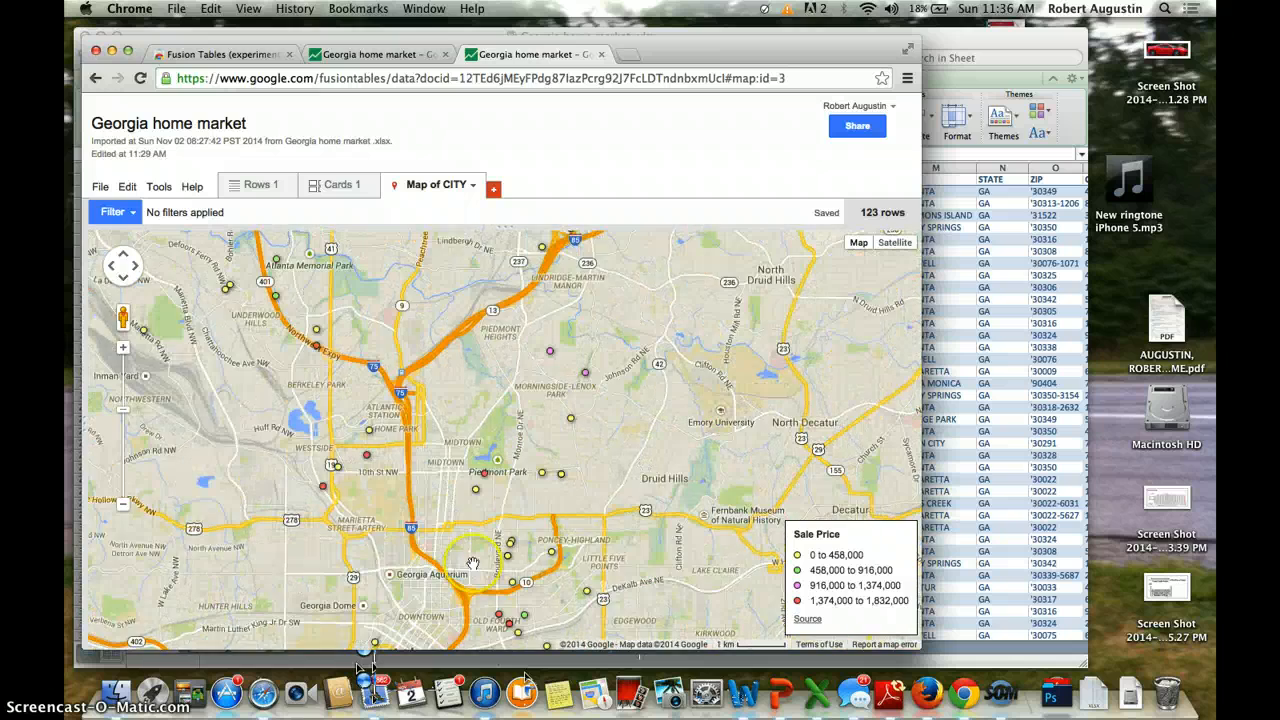
{"action": "left_click_drag", "start_coordinate": [457, 577], "coordinate": [484, 474]}
{"action": "scroll", "coordinate": [485, 463], "scroll_direction": "up", "scroll_amount": 2}
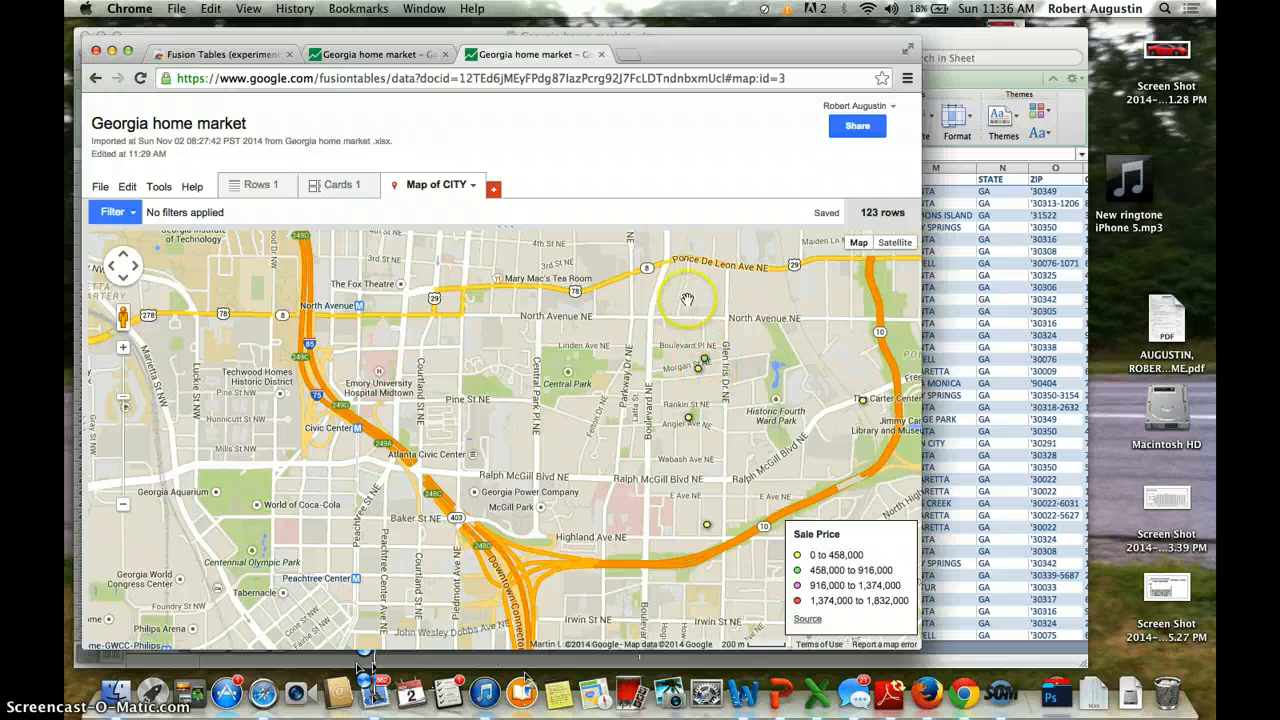
{"action": "scroll", "coordinate": [702, 345], "scroll_direction": "up", "scroll_amount": 2}
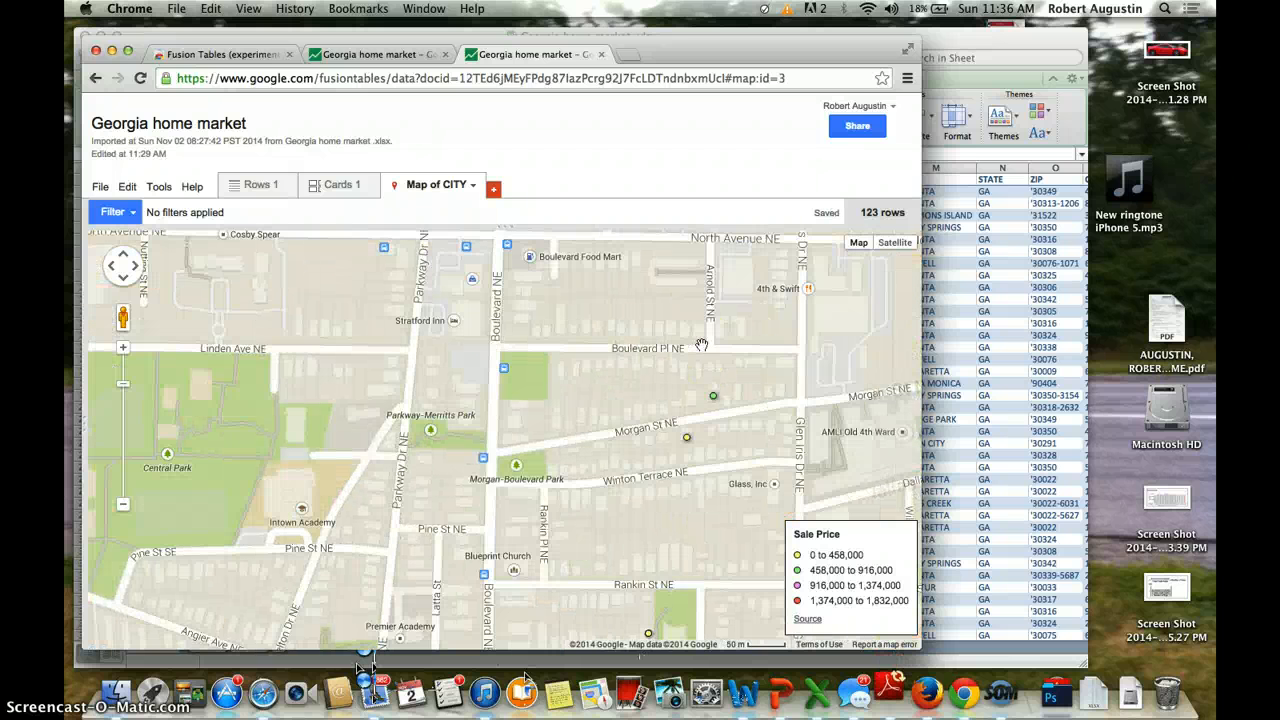
{"action": "left_click_drag", "start_coordinate": [124, 316], "coordinate": [558, 425]}
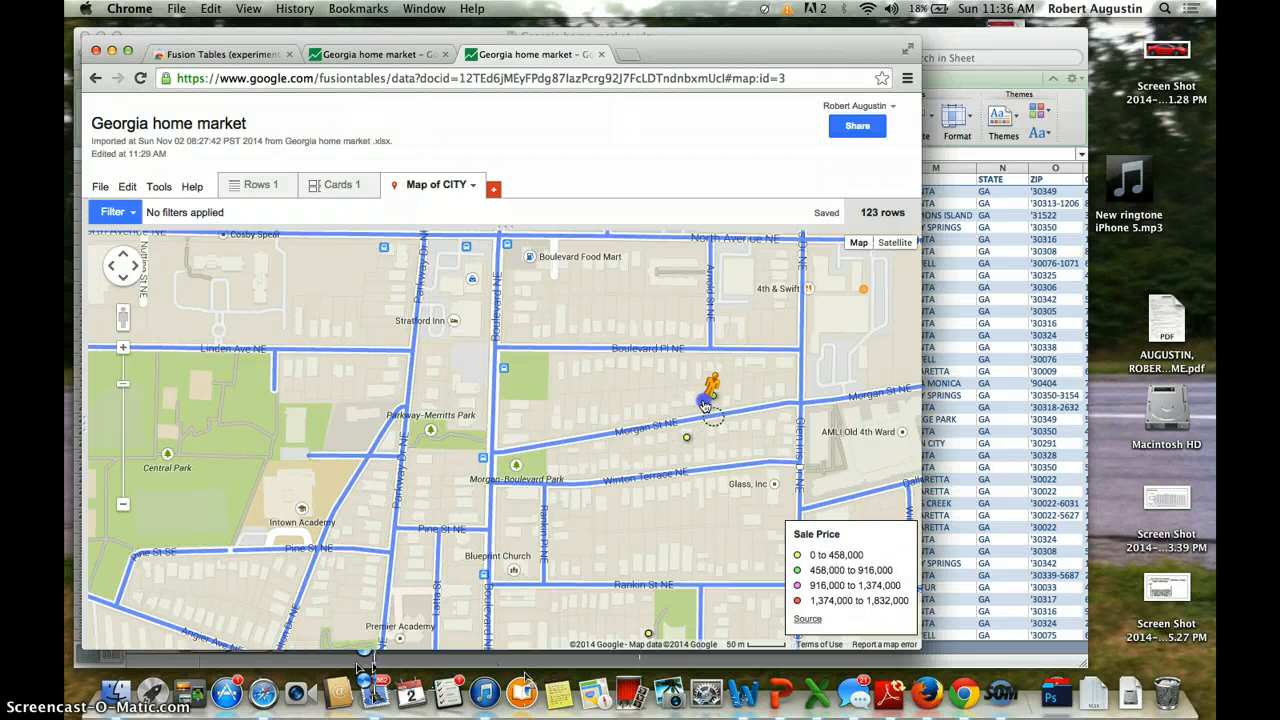
{"action": "left_click_drag", "start_coordinate": [705, 404], "coordinate": [705, 405]}
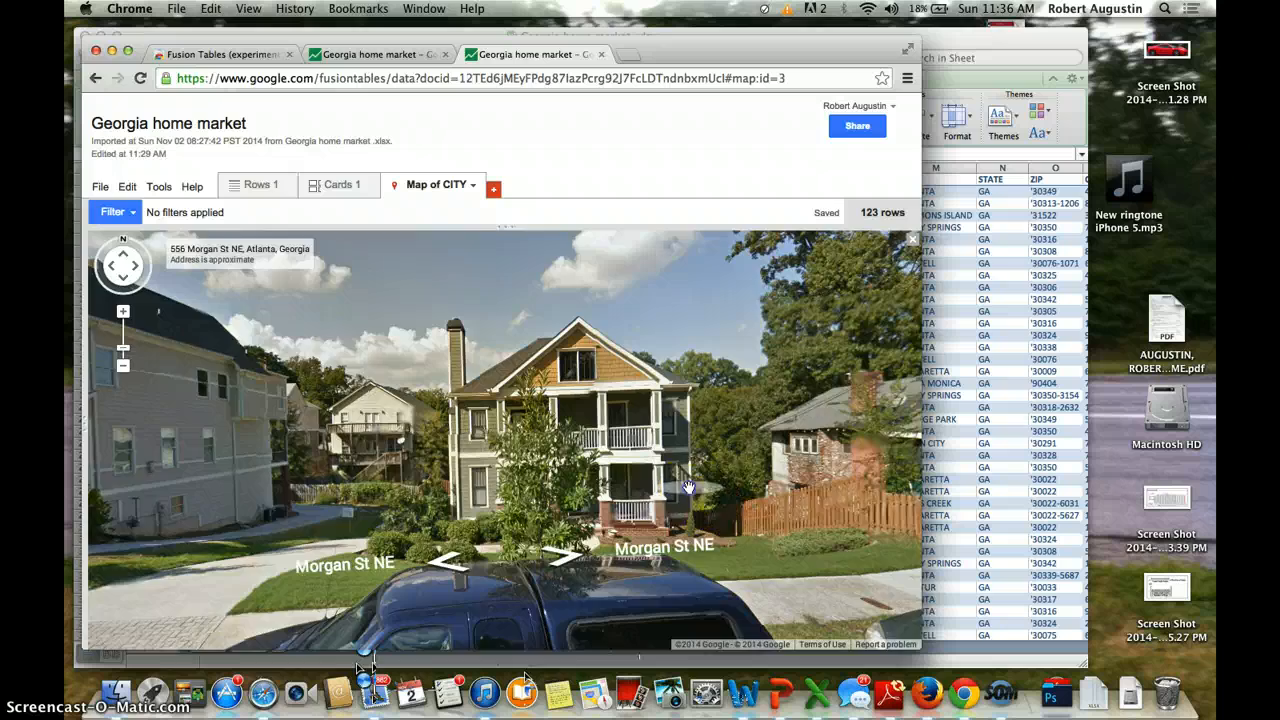
{"action": "left_click_drag", "start_coordinate": [714, 503], "coordinate": [400, 484]}
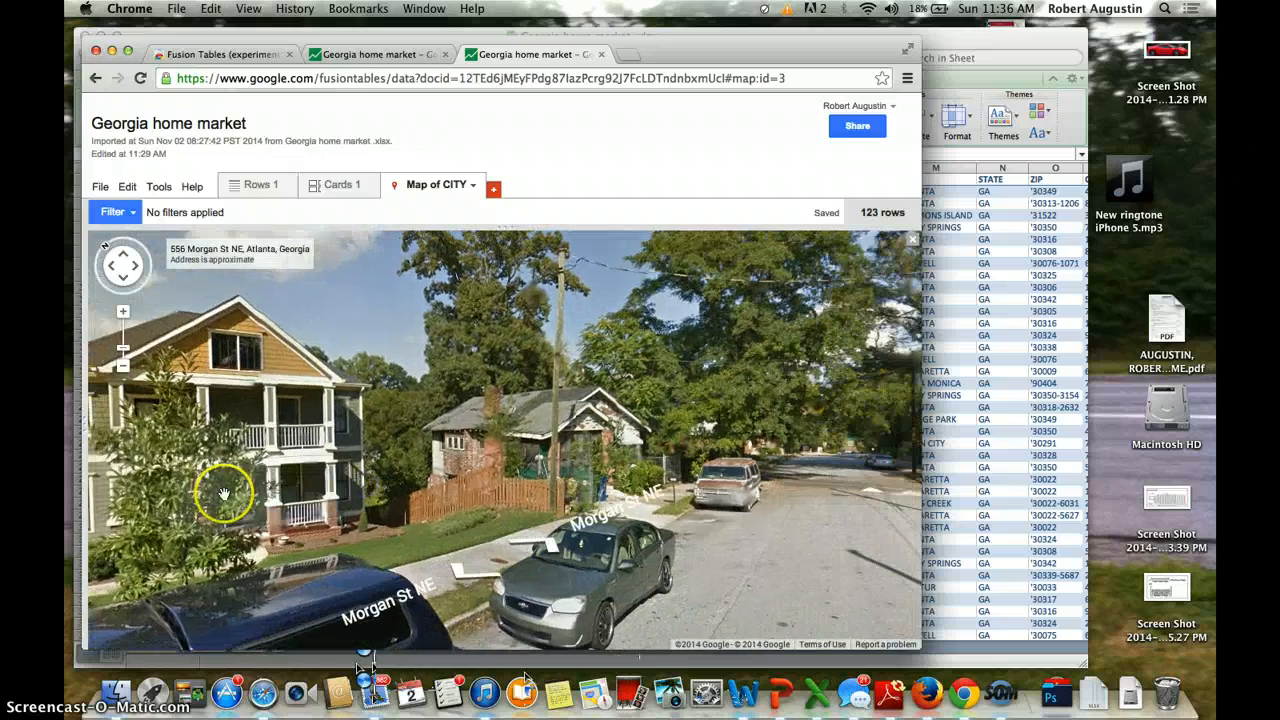
{"action": "left_click", "coordinate": [223, 491]}
{"action": "left_click", "coordinate": [380, 423]}
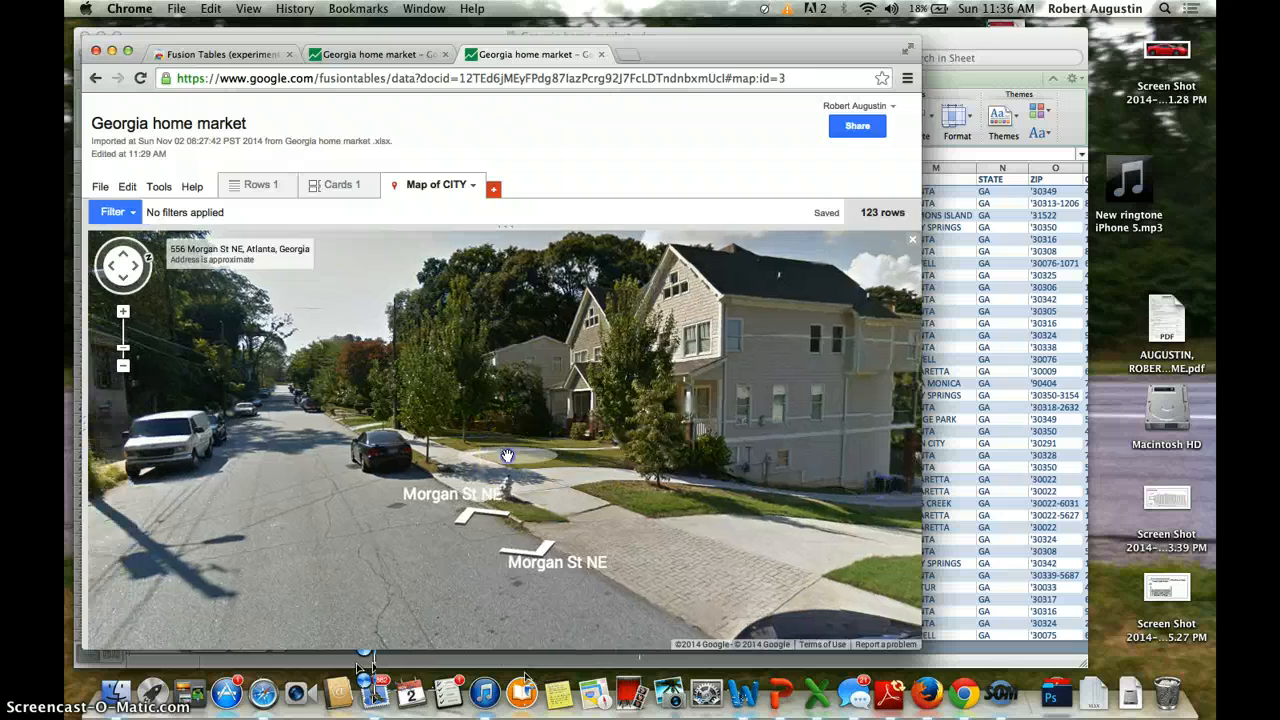
{"action": "left_click", "coordinate": [507, 456]}
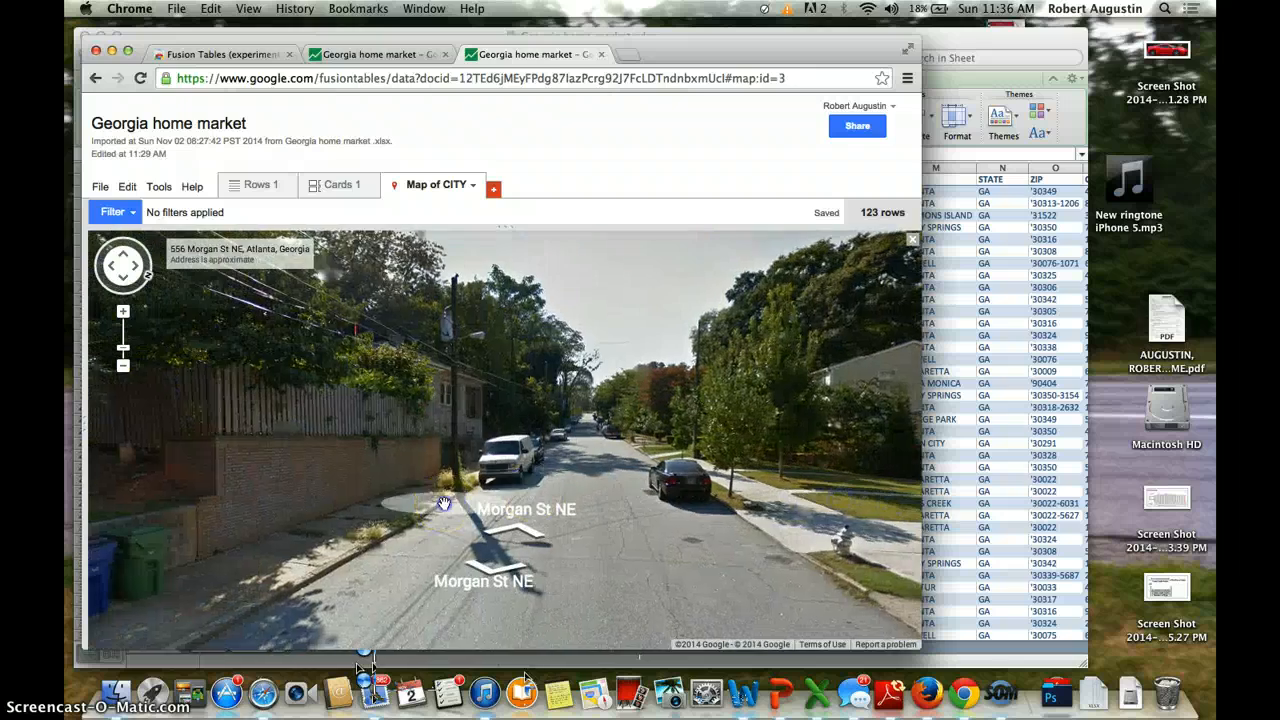
{"action": "left_click", "coordinate": [553, 525]}
{"action": "left_click_drag", "start_coordinate": [553, 525], "coordinate": [860, 526]}
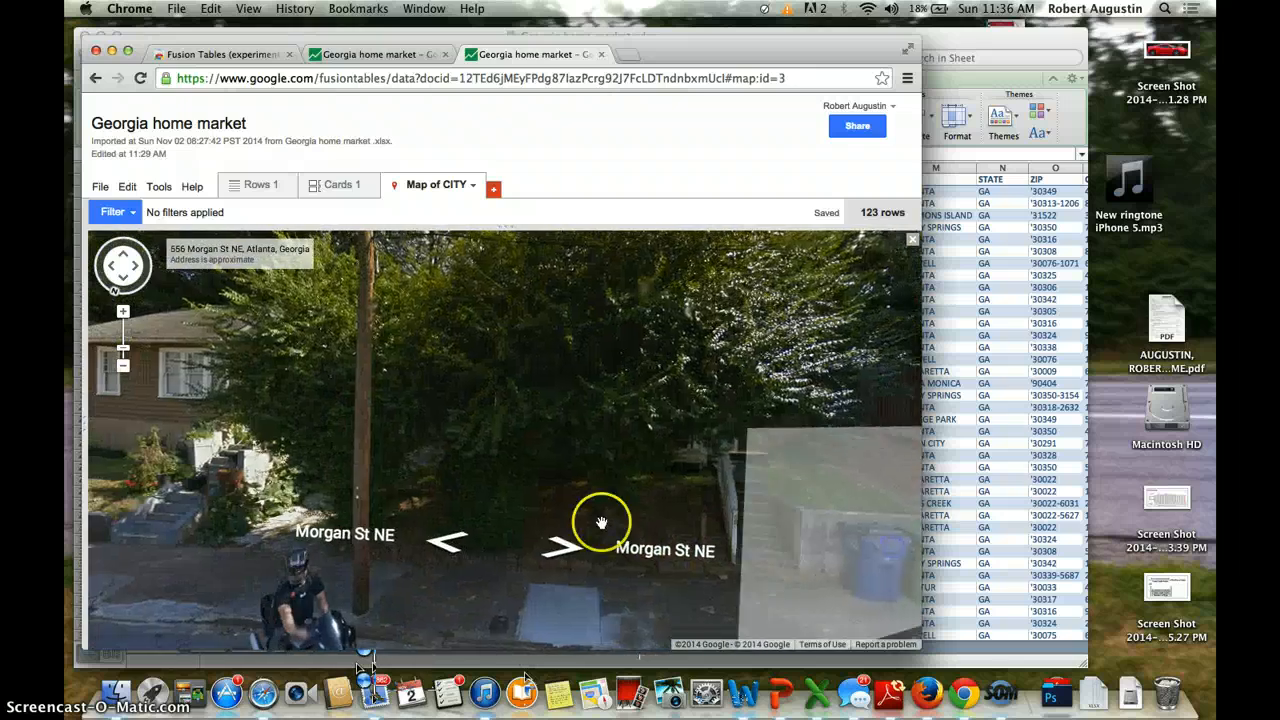
{"action": "left_click_drag", "start_coordinate": [513, 537], "coordinate": [829, 528]}
{"action": "left_click", "coordinate": [523, 500]}
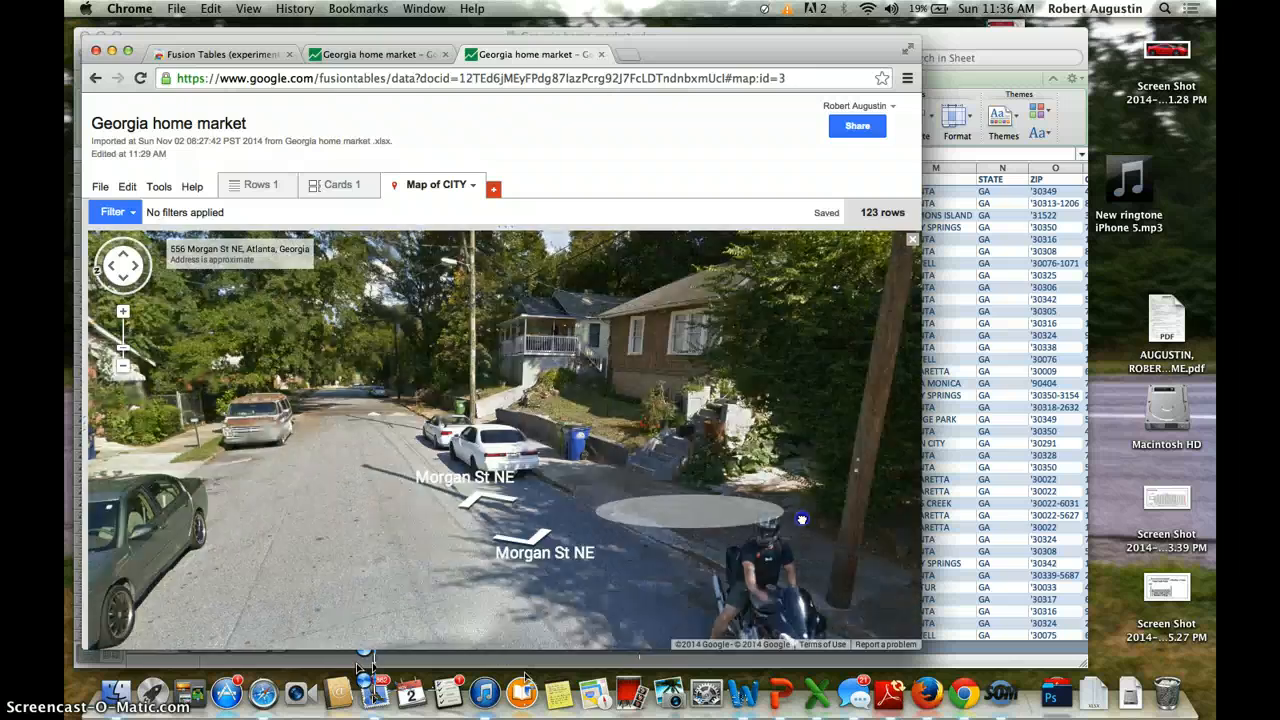
{"action": "left_click", "coordinate": [429, 491]}
{"action": "left_click", "coordinate": [408, 495]}
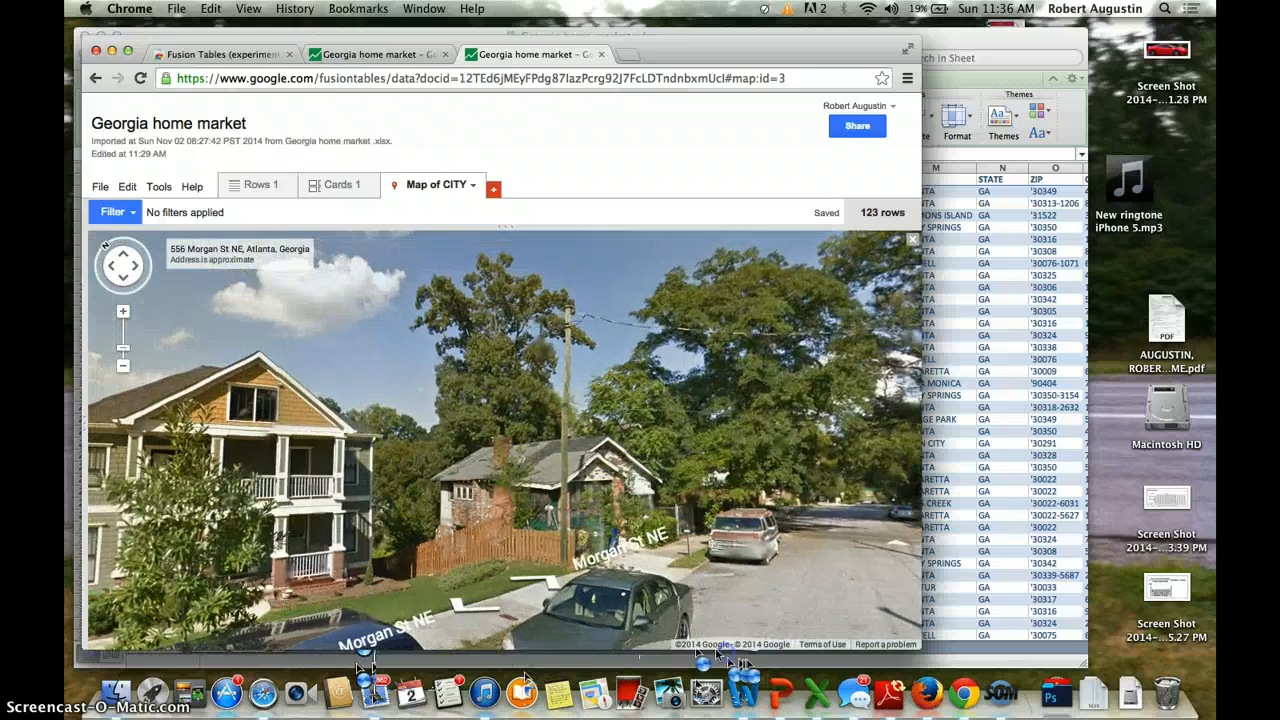
{"action": "left_click", "coordinate": [371, 591]}
{"action": "left_click", "coordinate": [491, 560]}
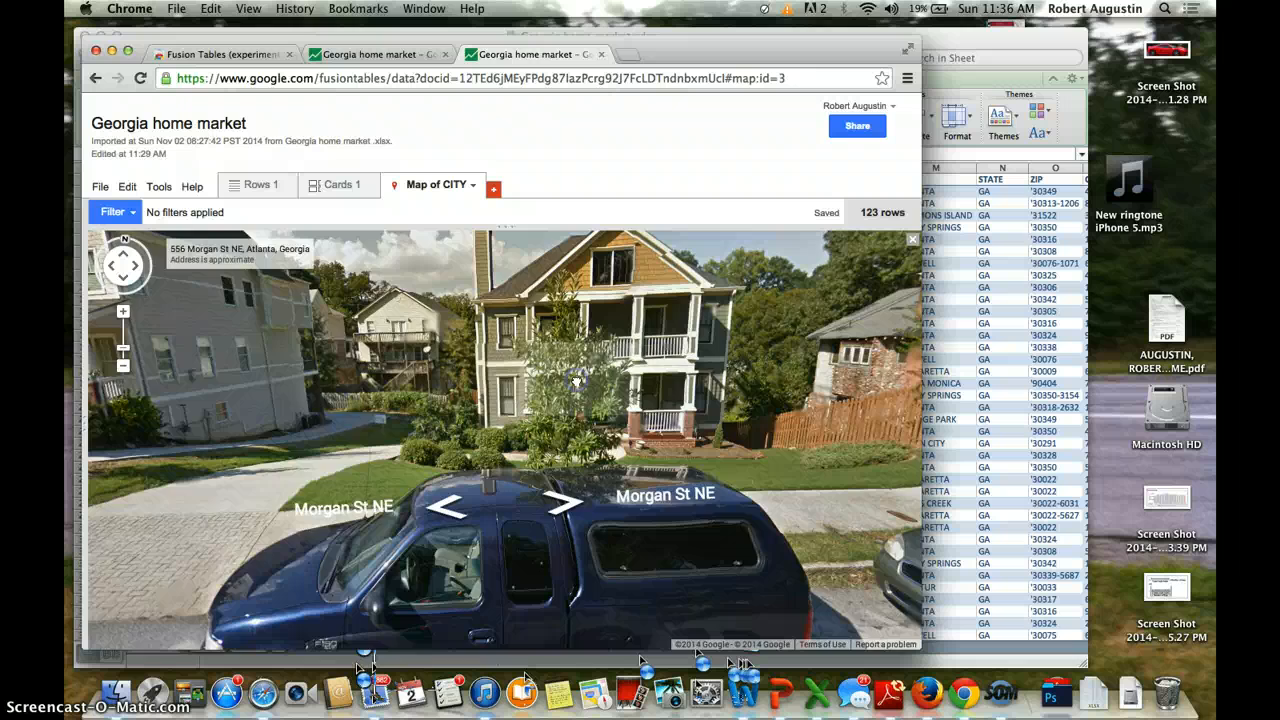
{"action": "left_click", "coordinate": [339, 412]}
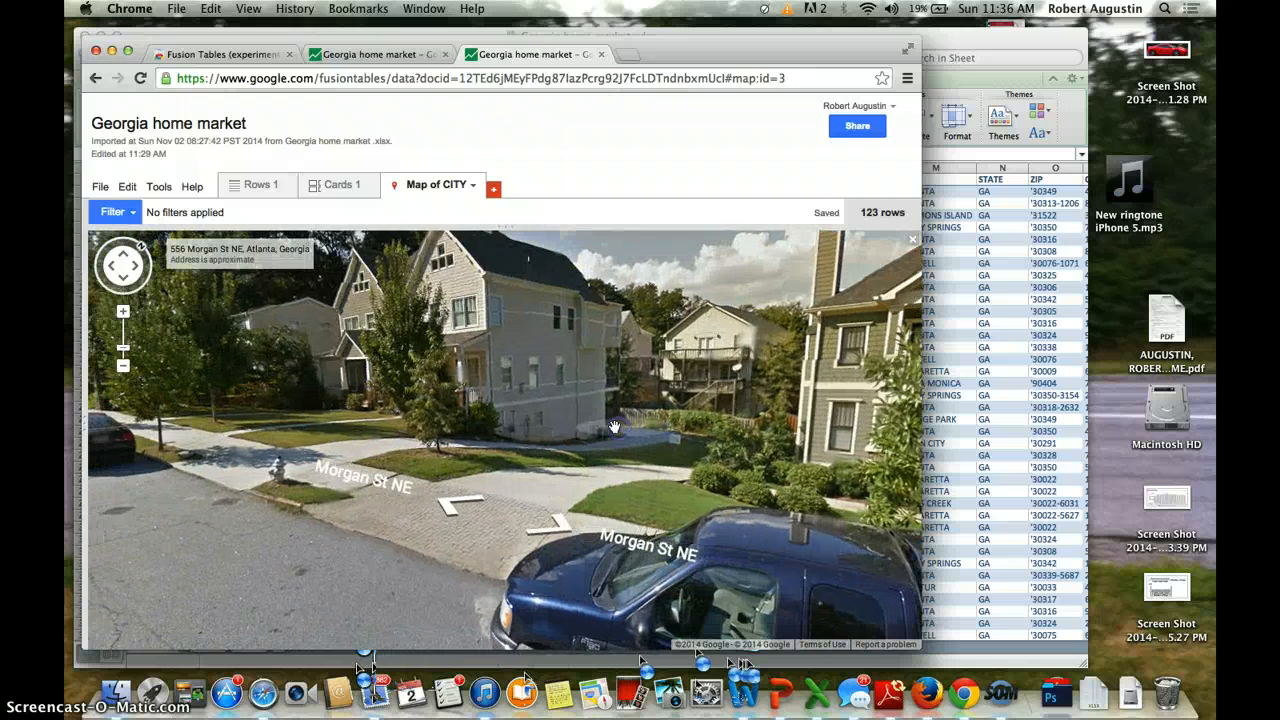
{"action": "left_click", "coordinate": [365, 416]}
{"action": "left_click", "coordinate": [490, 443]}
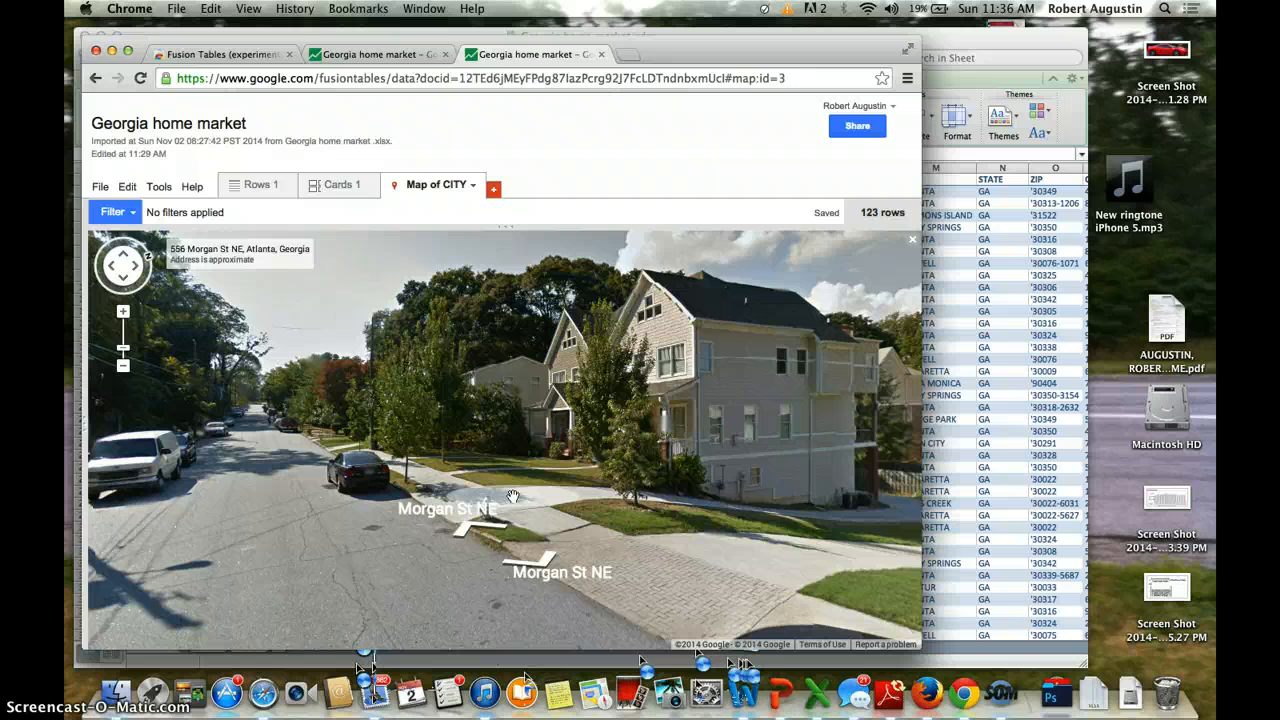
{"action": "left_click", "coordinate": [912, 239]}
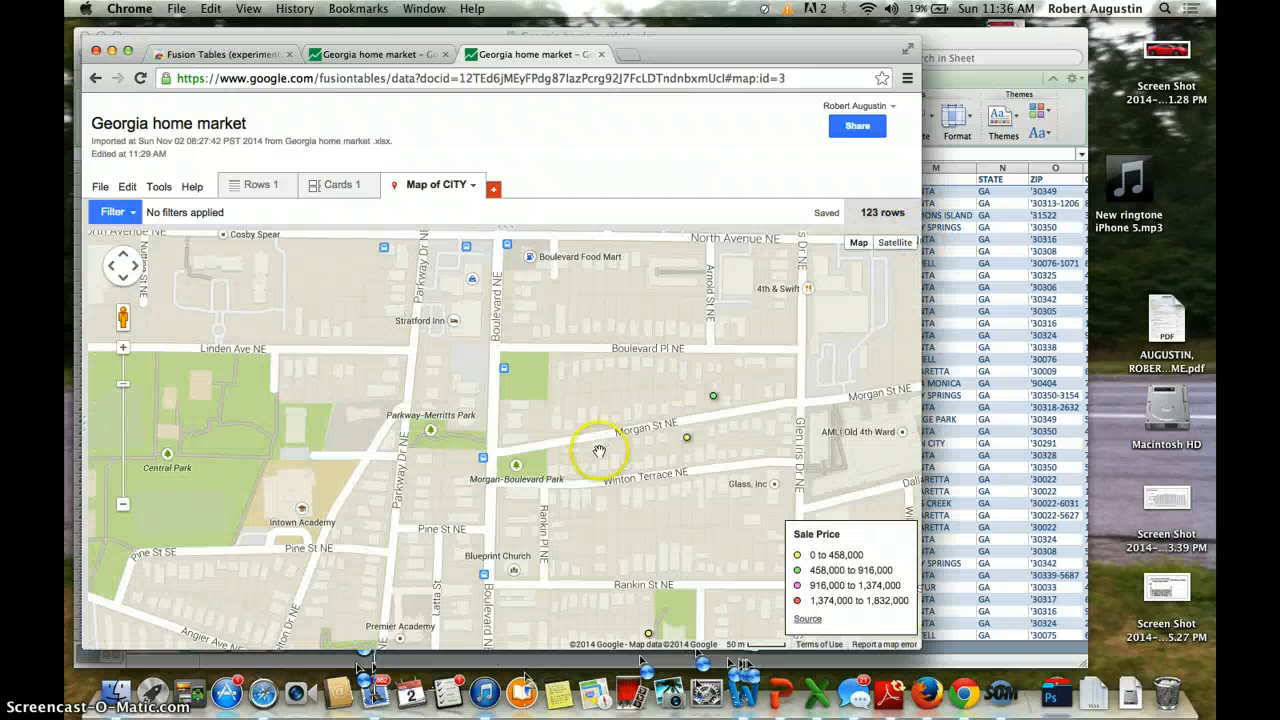
Step: Zoom the map out to the 10 km scale to see all metro Atlanta markers
{"action": "scroll", "coordinate": [531, 410], "scroll_direction": "down", "scroll_amount": 5}
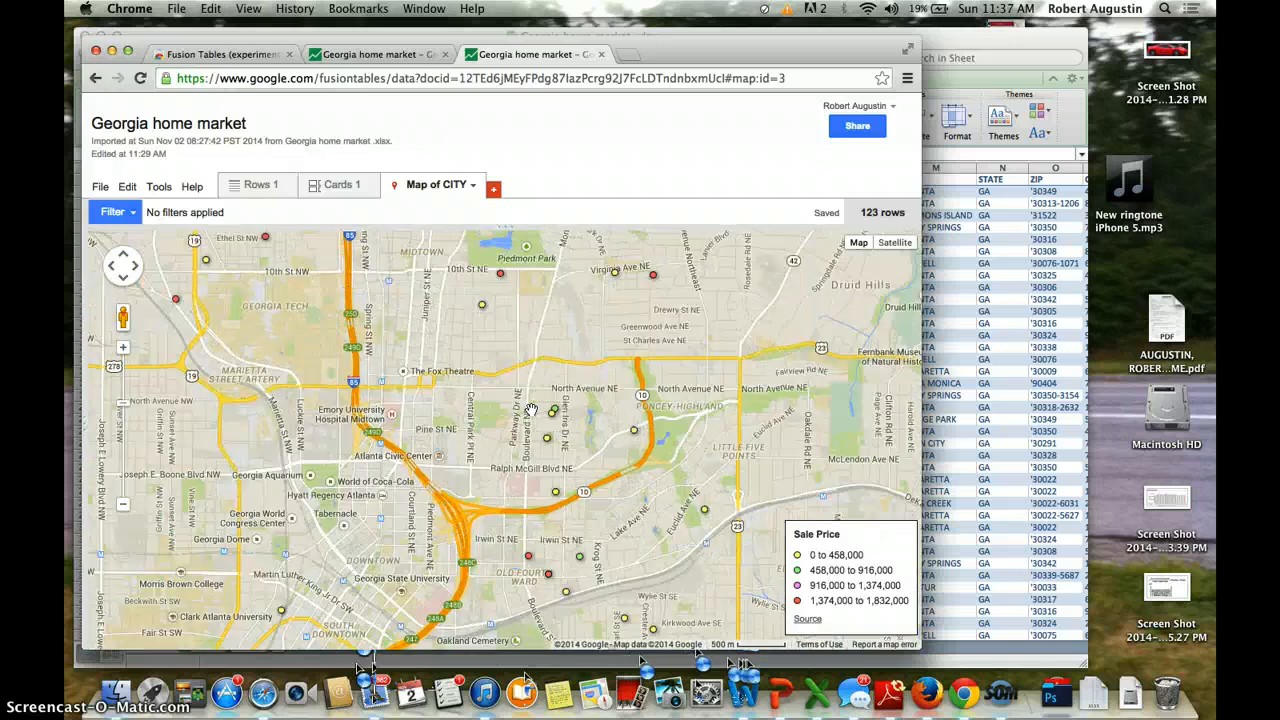
{"action": "scroll", "coordinate": [531, 410], "scroll_direction": "down", "scroll_amount": 4}
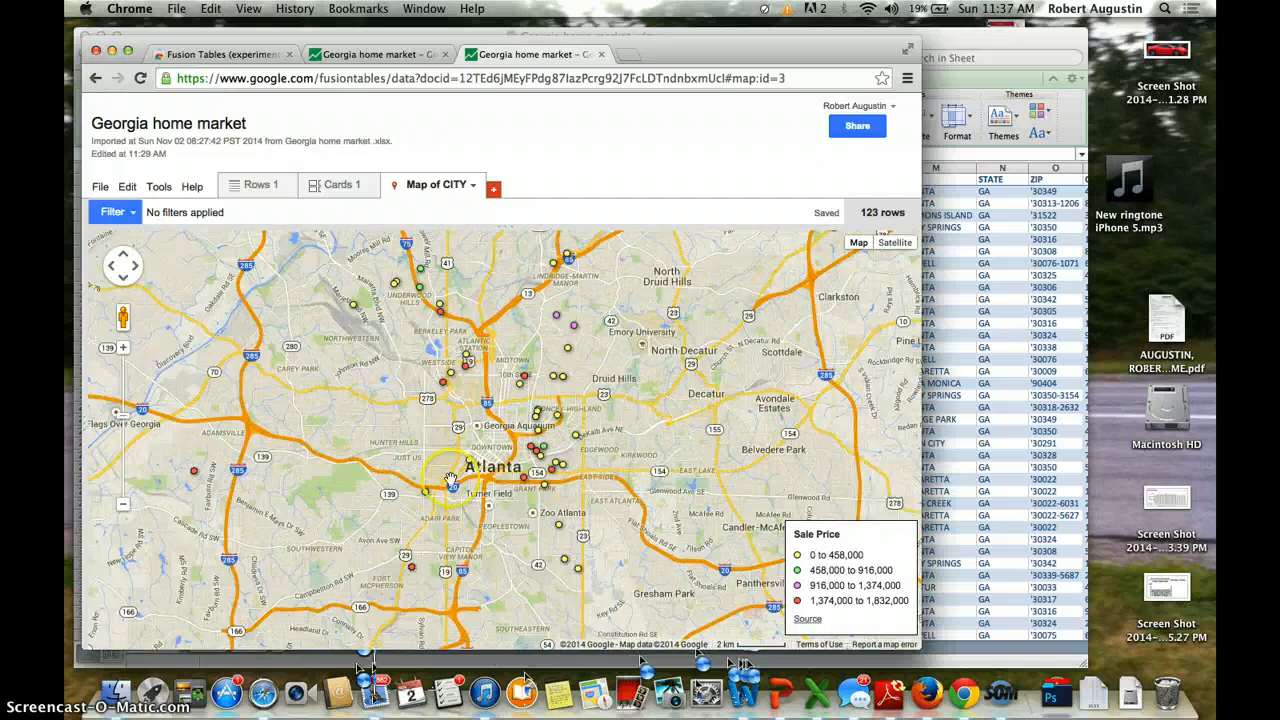
{"action": "scroll", "coordinate": [451, 480], "scroll_direction": "down", "scroll_amount": 2}
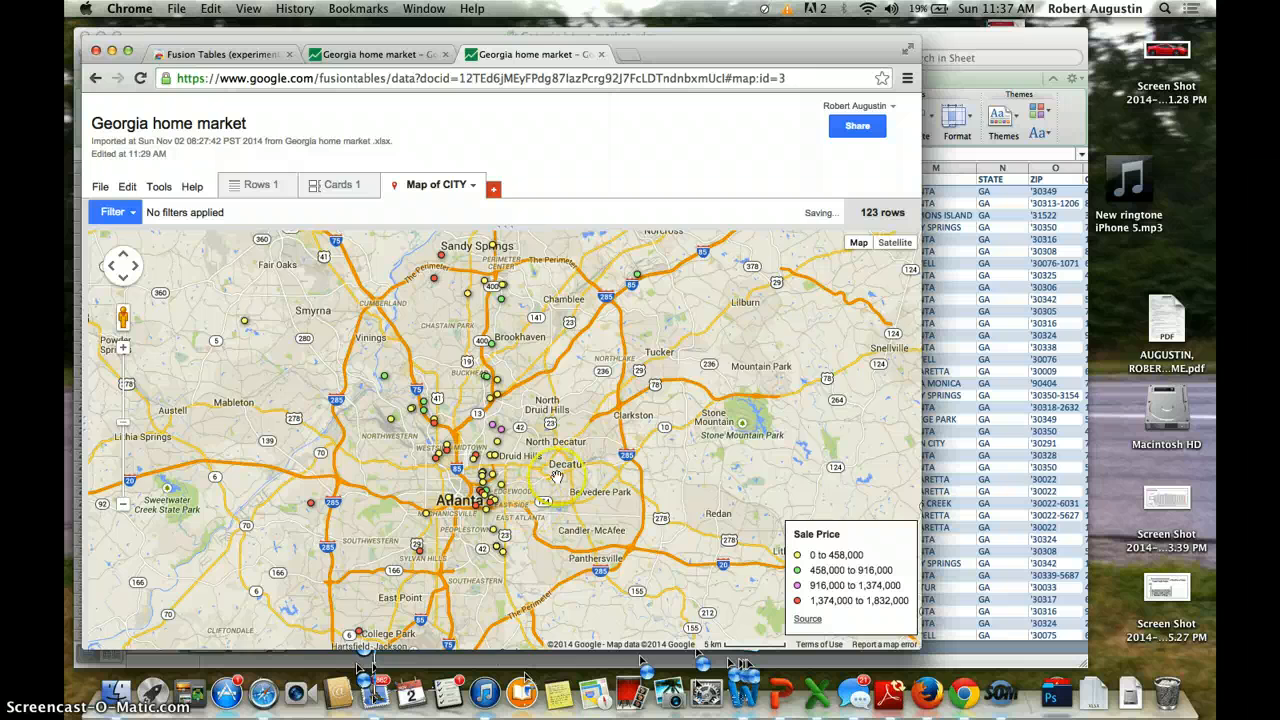
{"action": "scroll", "coordinate": [557, 477], "scroll_direction": "down", "scroll_amount": 1}
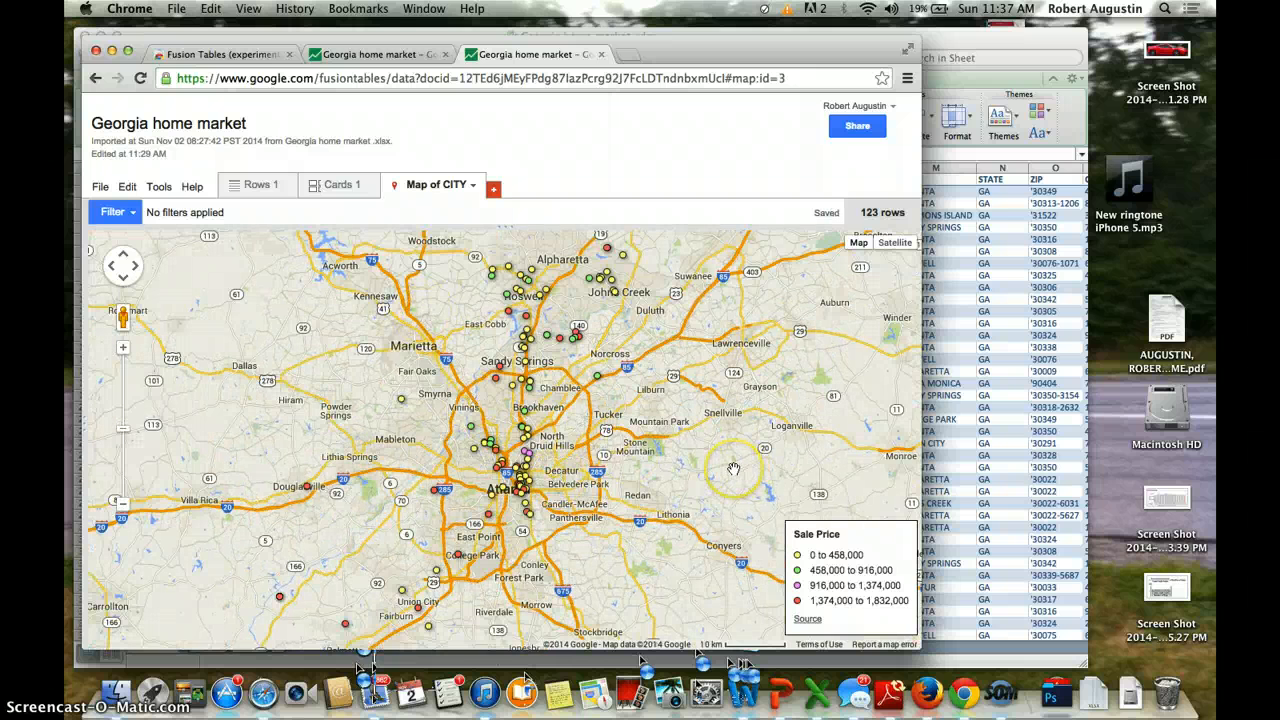